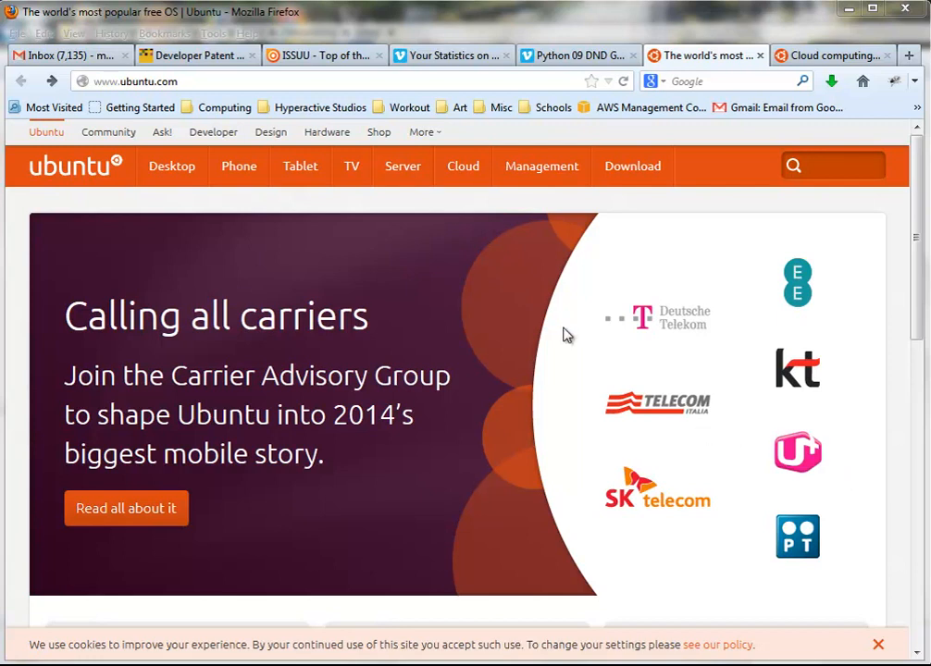
# Browse the Ubuntu site's Desktop, Phone, Tablet and TV sections
pyautogui.click(185, 174)
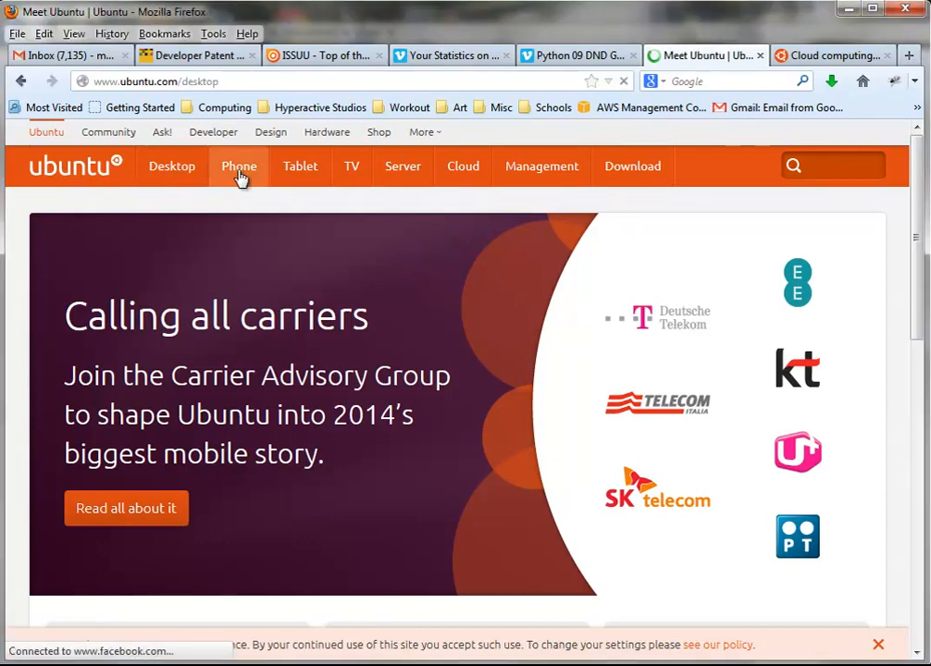
pyautogui.click(239, 174)
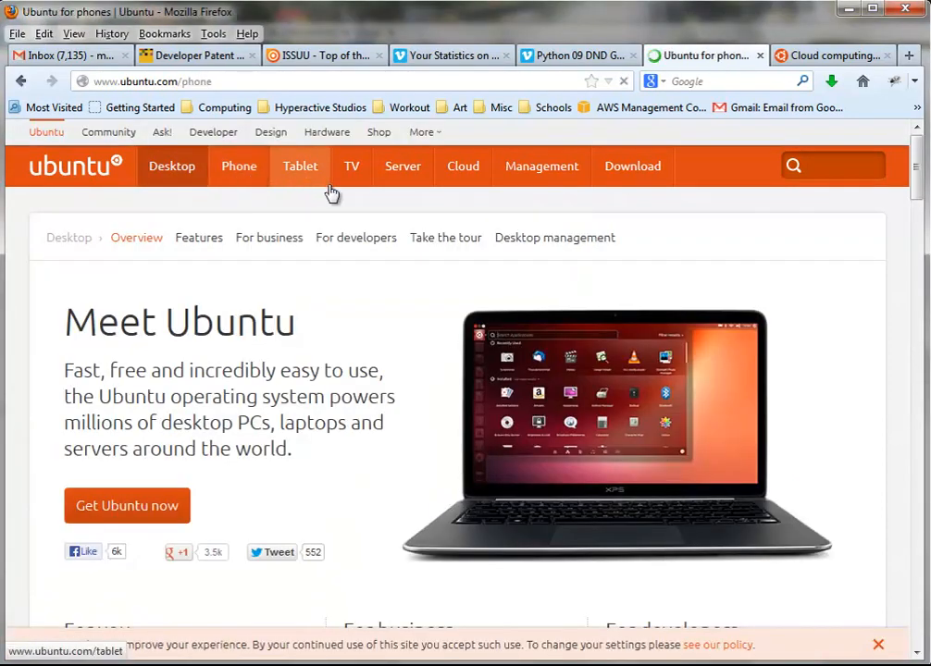
pyautogui.click(303, 176)
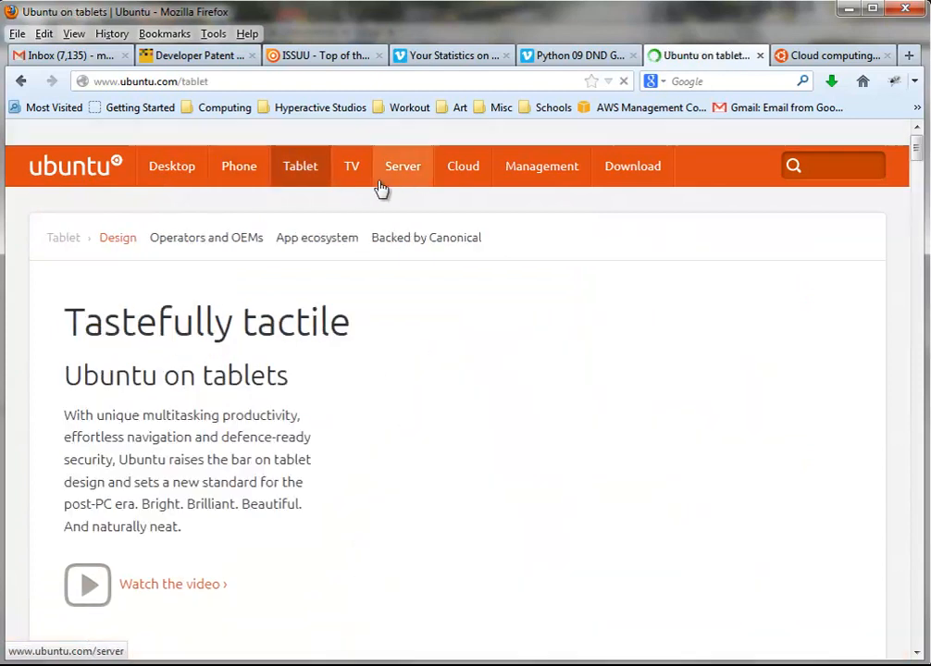
pyautogui.click(358, 181)
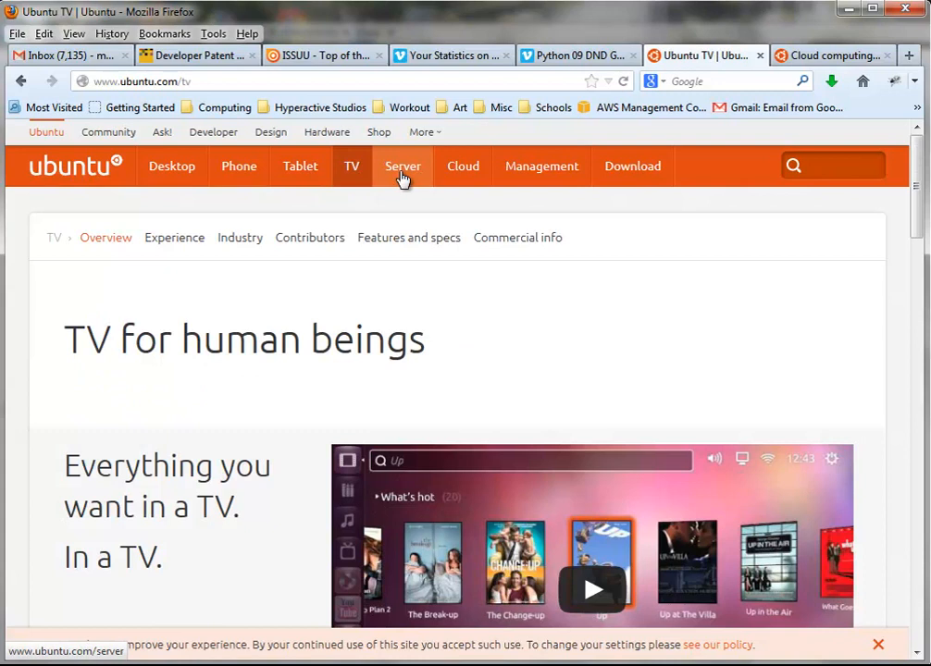
pyautogui.scroll(-3, 380, 283)
pyautogui.scroll(1, 381, 287)
pyautogui.scroll(1, 381, 288)
# Visit the Server, Cloud and Management sections, then return to Meet Ubuntu desktop
pyautogui.click(411, 181)
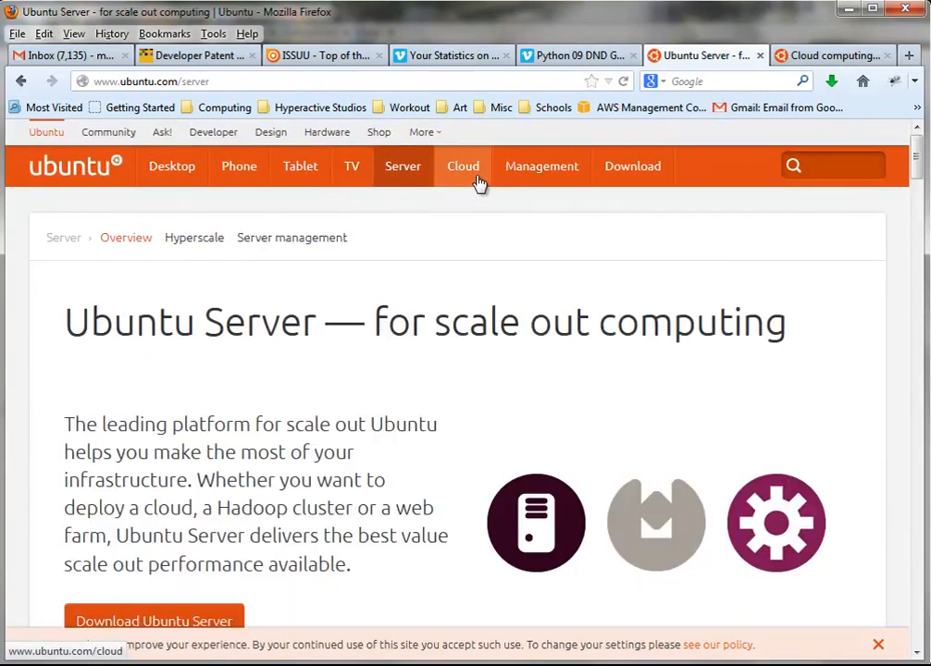
pyautogui.click(478, 183)
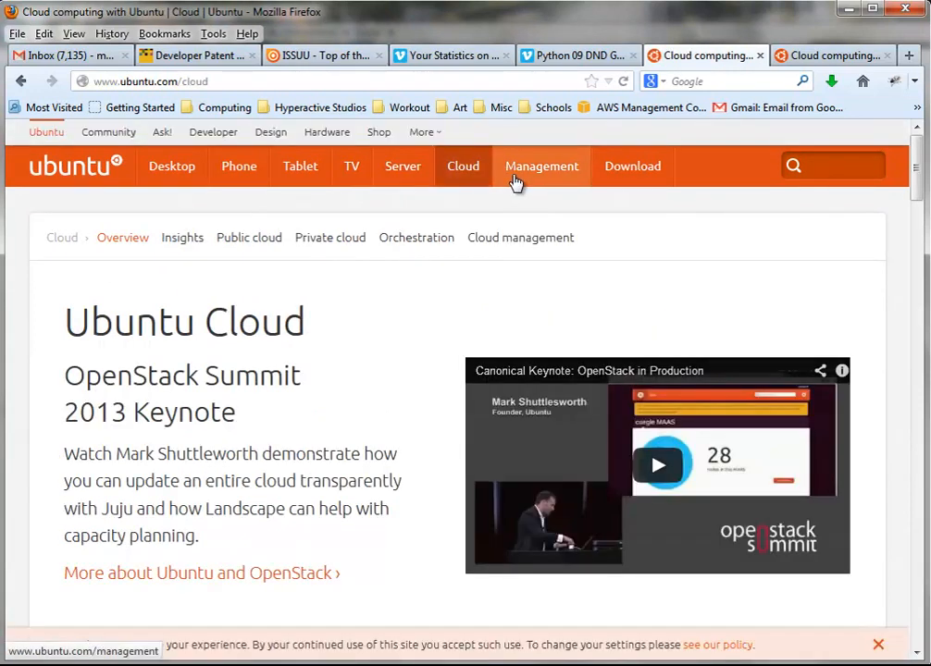
pyautogui.click(515, 182)
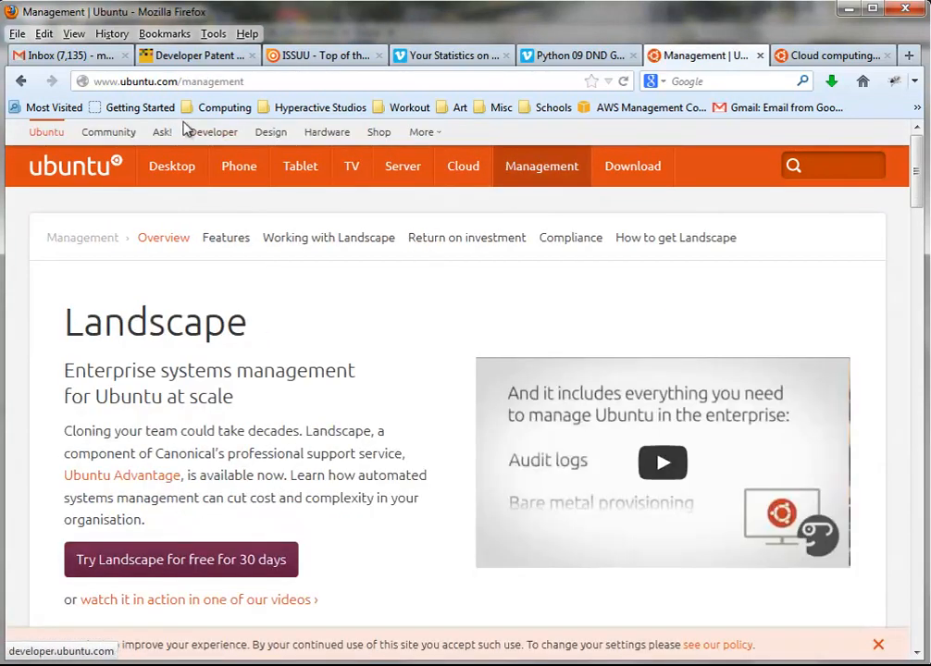
pyautogui.click(165, 174)
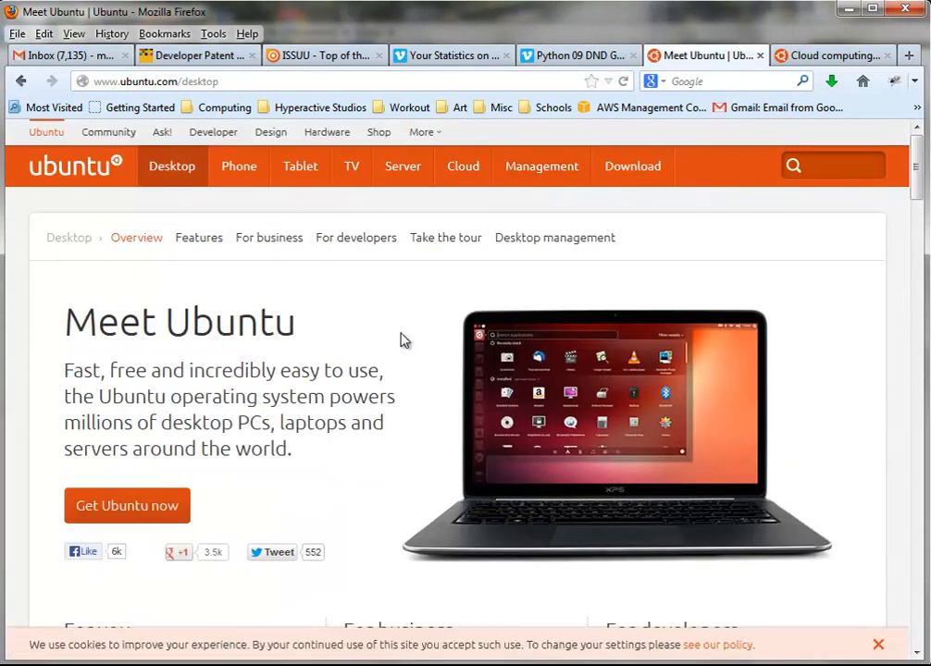
pyautogui.scroll(-4, 401, 340)
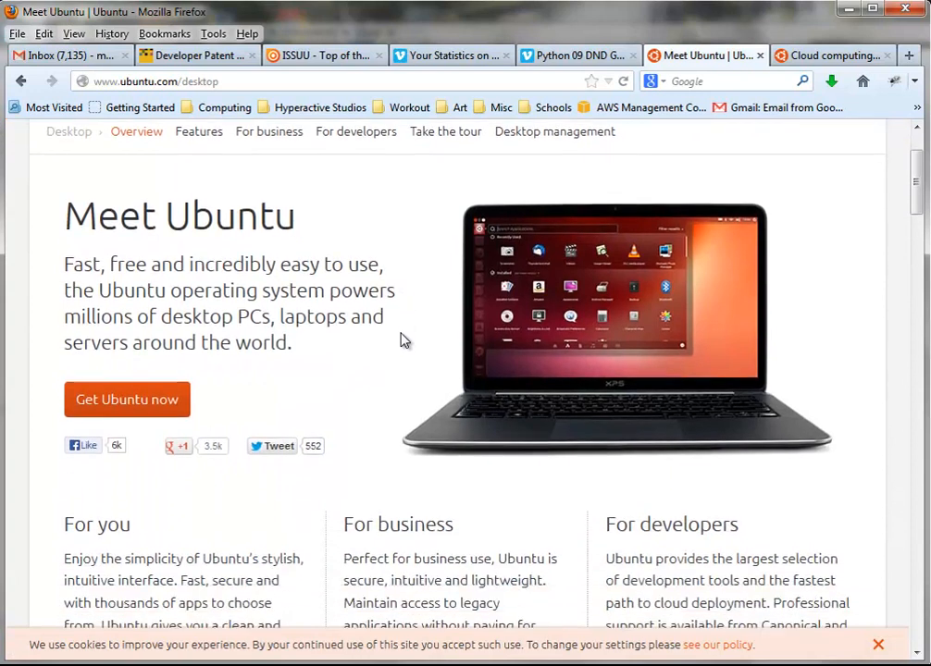
pyautogui.scroll(-1, 401, 340)
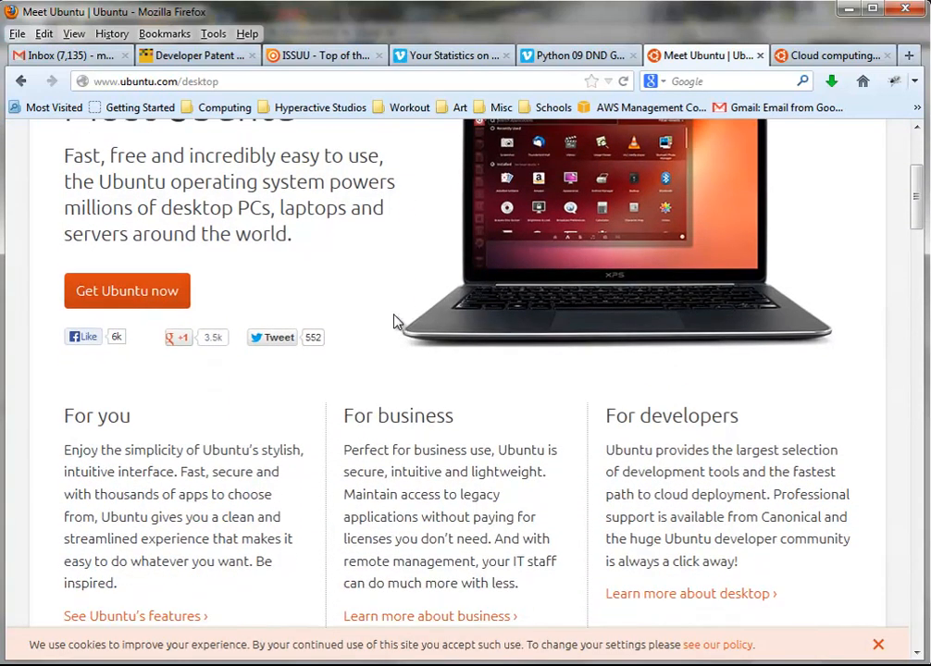
pyautogui.scroll(-3, 392, 322)
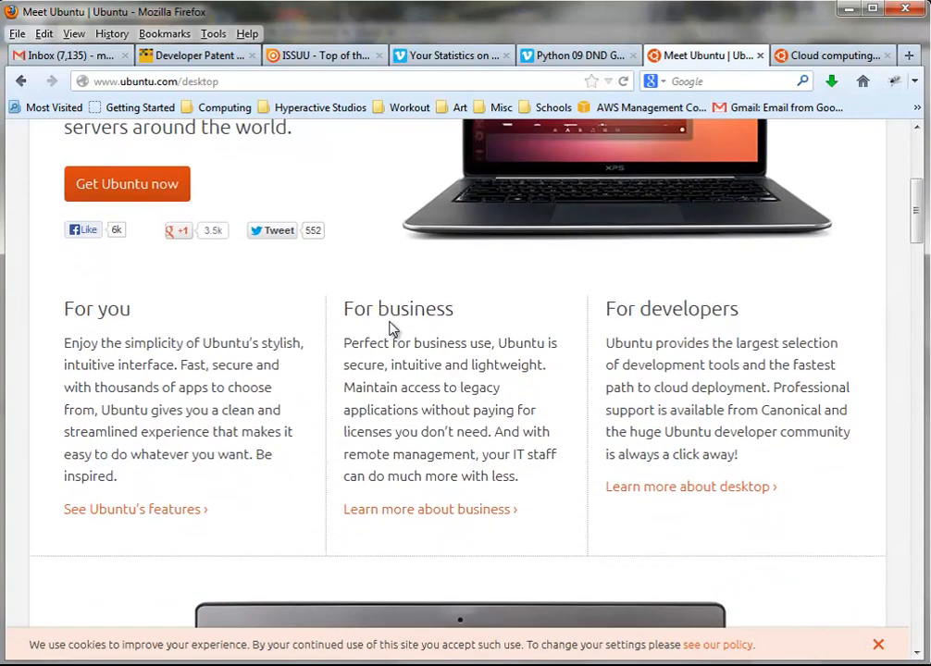
pyautogui.scroll(-6, 393, 329)
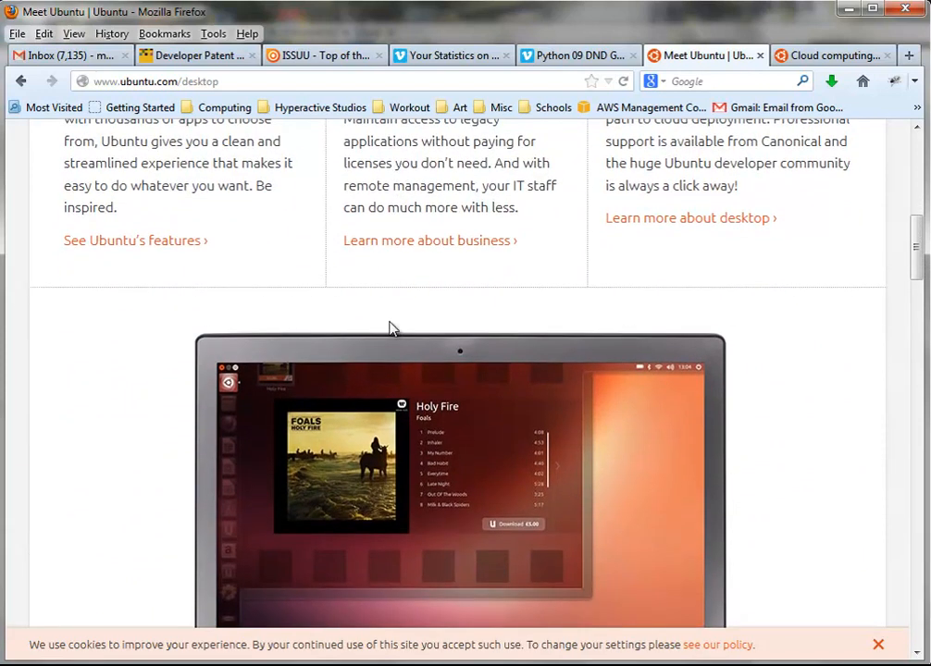
pyautogui.scroll(-11, 390, 328)
pyautogui.scroll(-14, 196, 396)
pyautogui.scroll(-16, 189, 396)
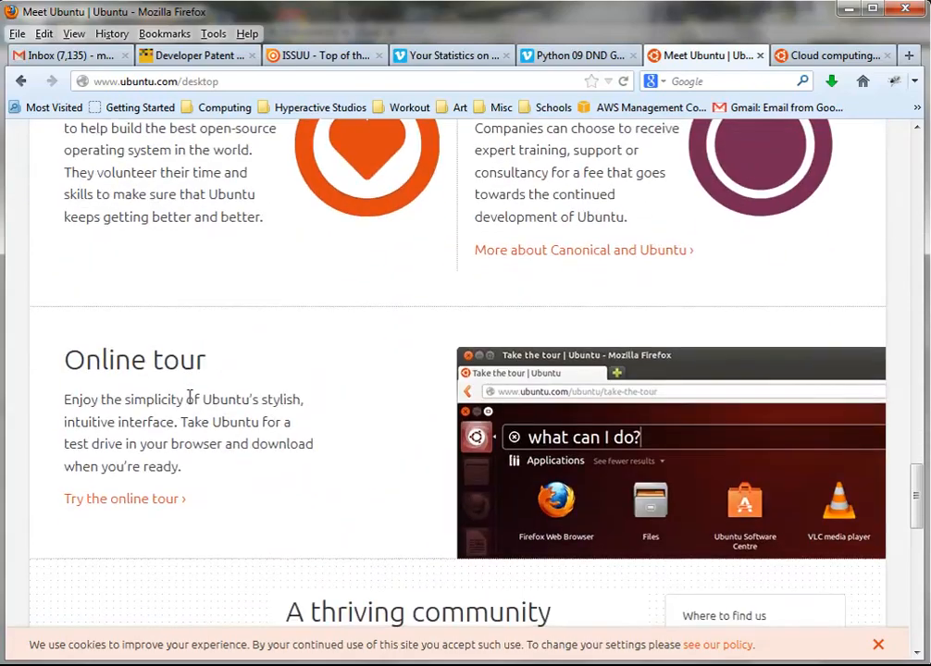
pyautogui.scroll(-13, 190, 398)
pyautogui.scroll(20, 189, 404)
pyautogui.scroll(20, 189, 404)
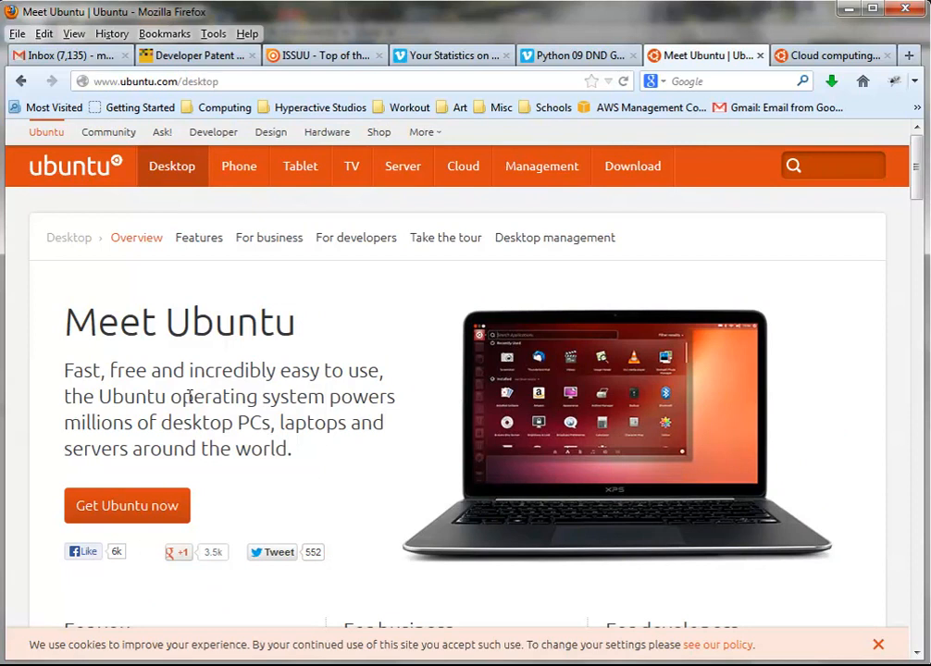
pyautogui.scroll(-1, 188, 396)
pyautogui.scroll(1, 188, 396)
# On the Download Ubuntu Desktop page, switch the 12.04 LTS flavour to 64-bit
pyautogui.click(146, 518)
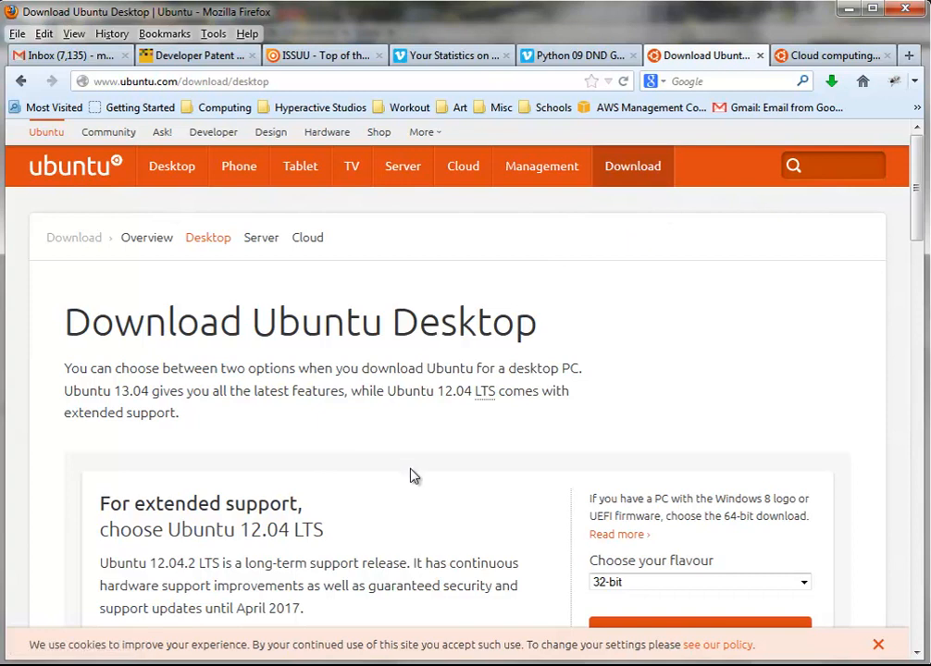
pyautogui.scroll(-5, 412, 472)
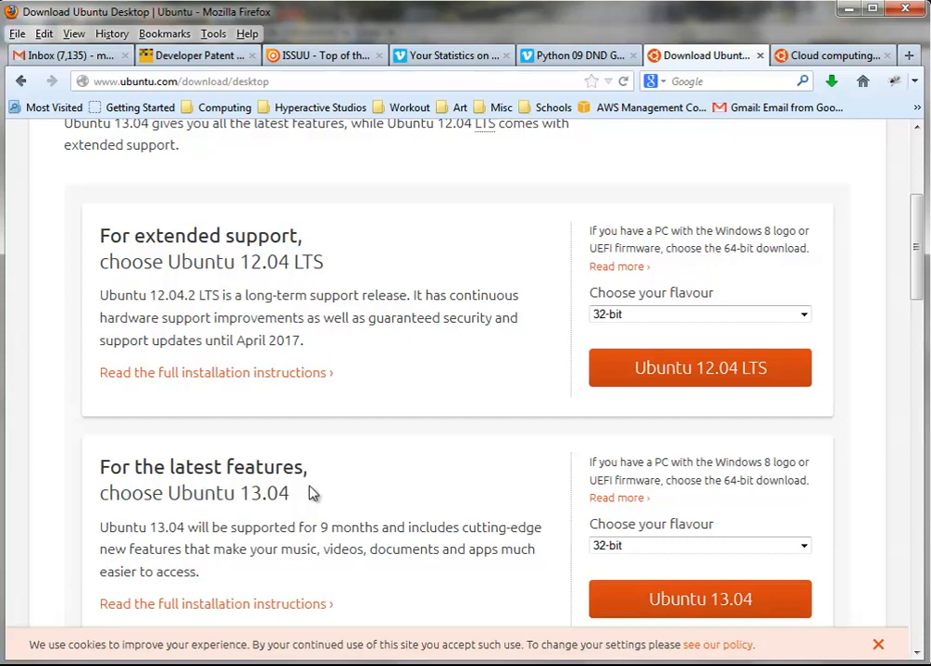
pyautogui.click(803, 316)
pyautogui.click(751, 347)
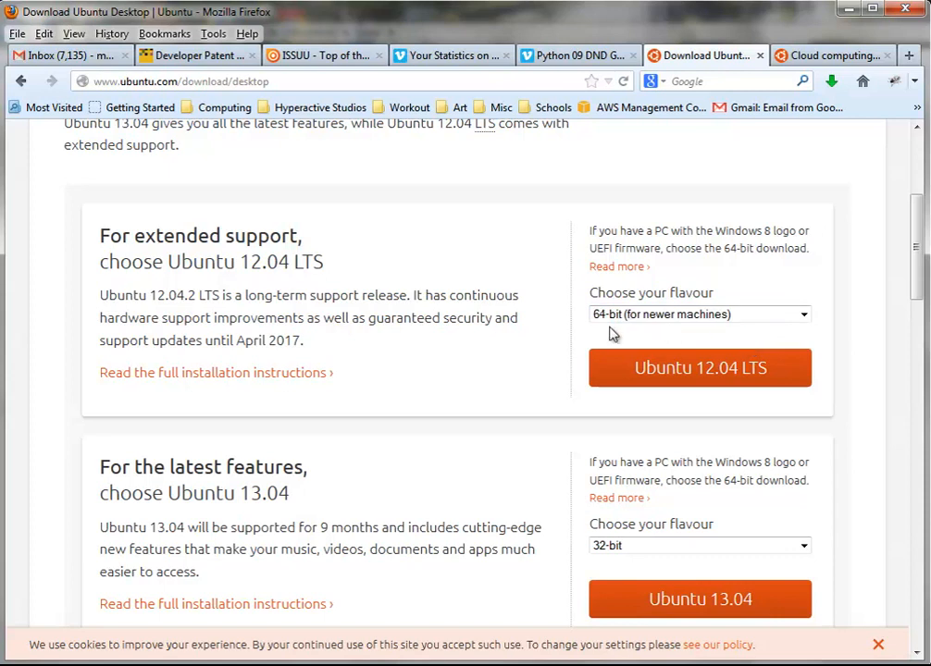
pyautogui.scroll(5, 461, 370)
pyautogui.scroll(-4, 463, 369)
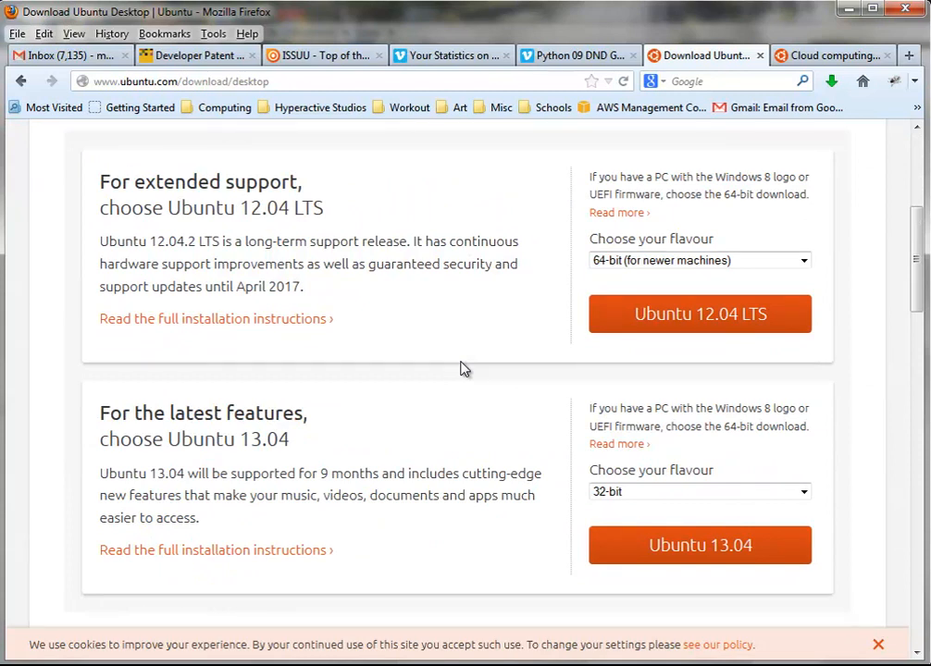
pyautogui.scroll(-2, 461, 370)
pyautogui.scroll(3, 461, 370)
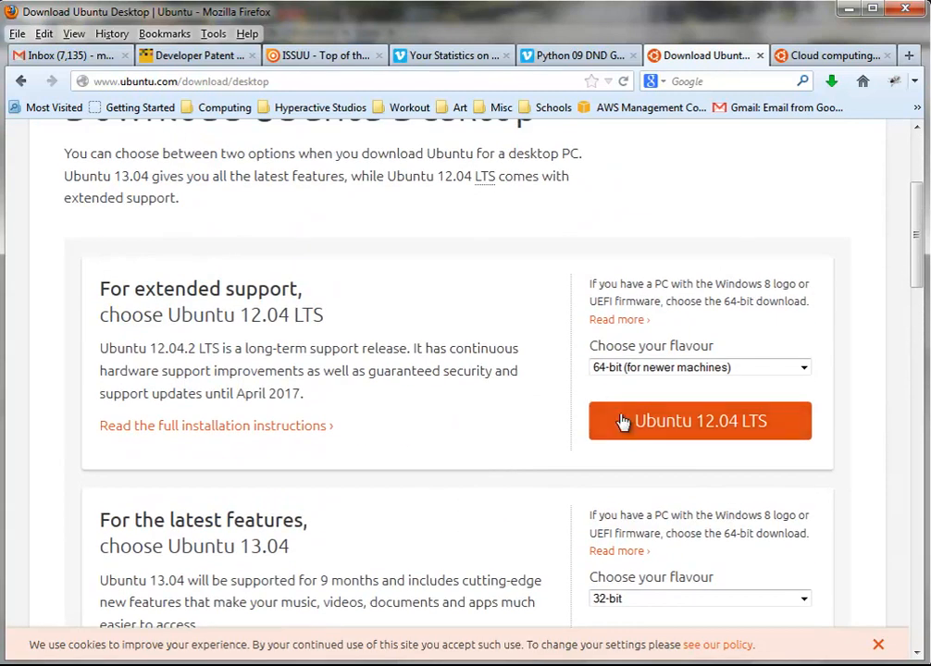
# Choose Ubuntu 12.04 LTS to reach the contribution page
pyautogui.click(622, 422)
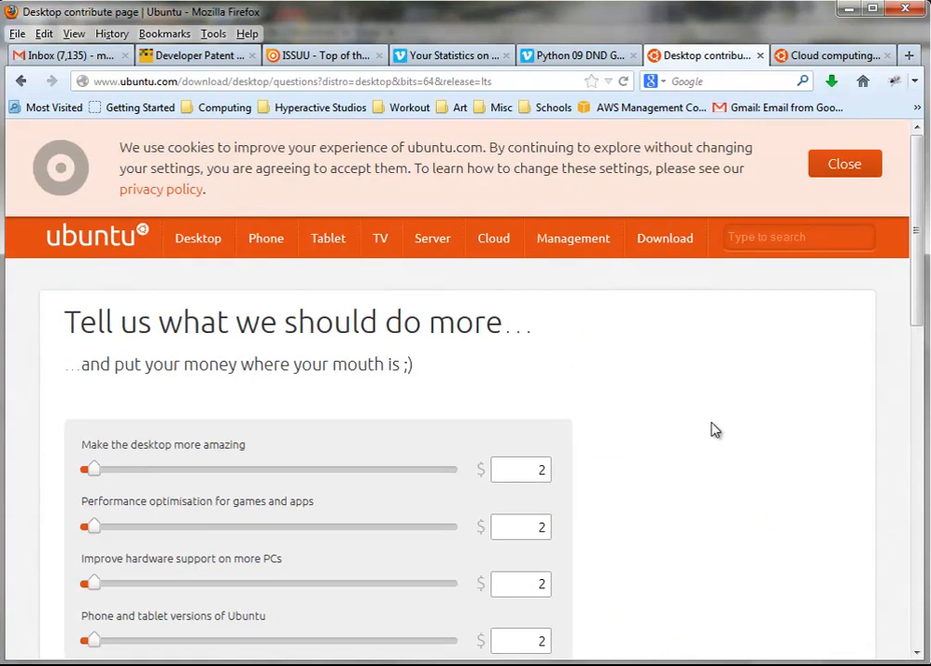
pyautogui.scroll(-2, 714, 432)
pyautogui.scroll(-2, 550, 393)
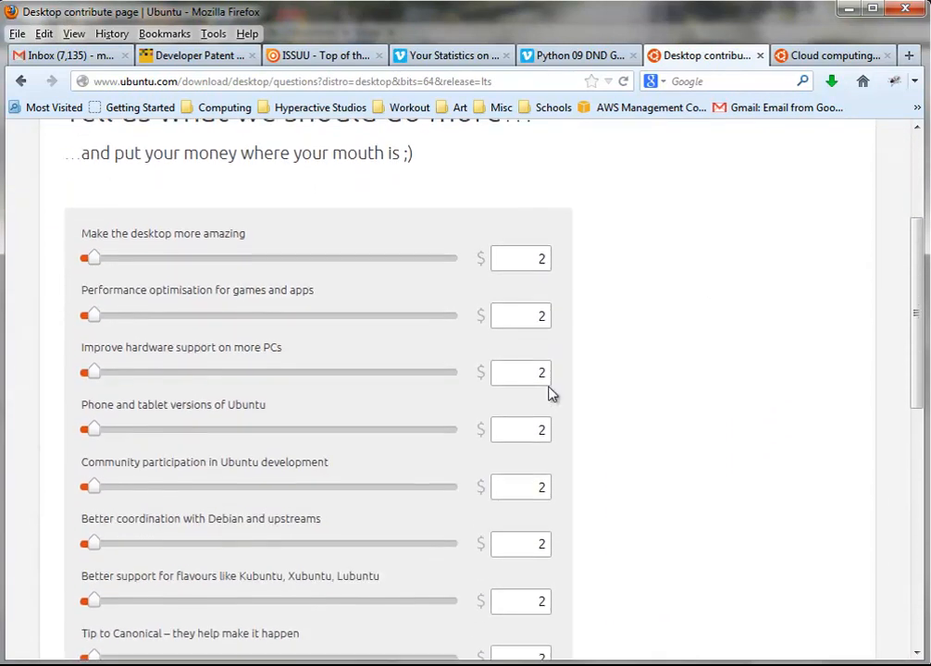
pyautogui.scroll(-3, 550, 393)
pyautogui.scroll(1, 431, 339)
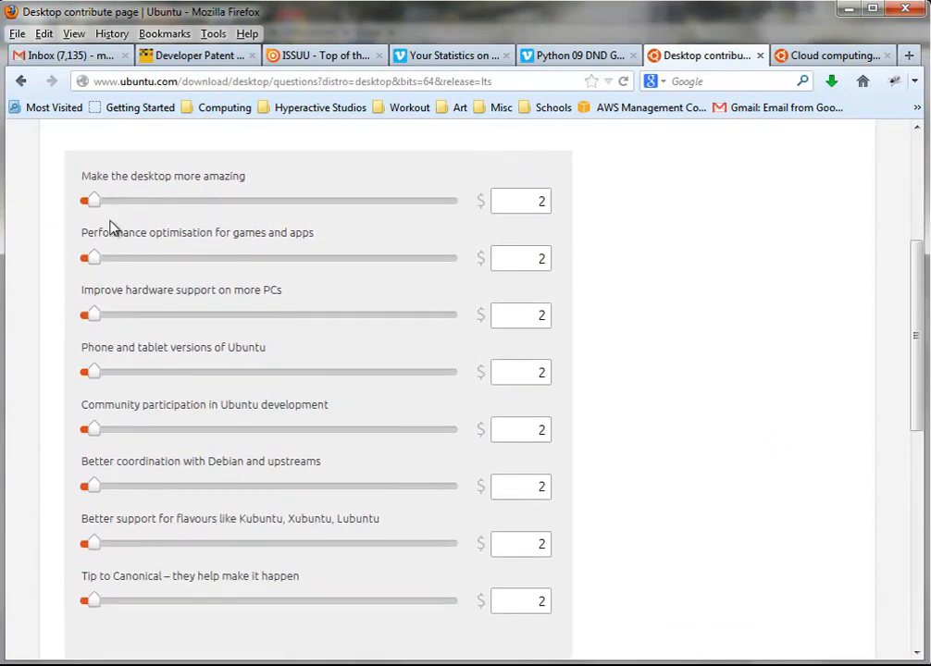
# Set the desktop, performance, hardware support and phone/tablet sliders to 0
pyautogui.moveTo(95, 201); pyautogui.dragTo(85, 205)
pyautogui.moveTo(96, 260); pyautogui.dragTo(83, 266)
pyautogui.moveTo(97, 316); pyautogui.dragTo(84, 318)
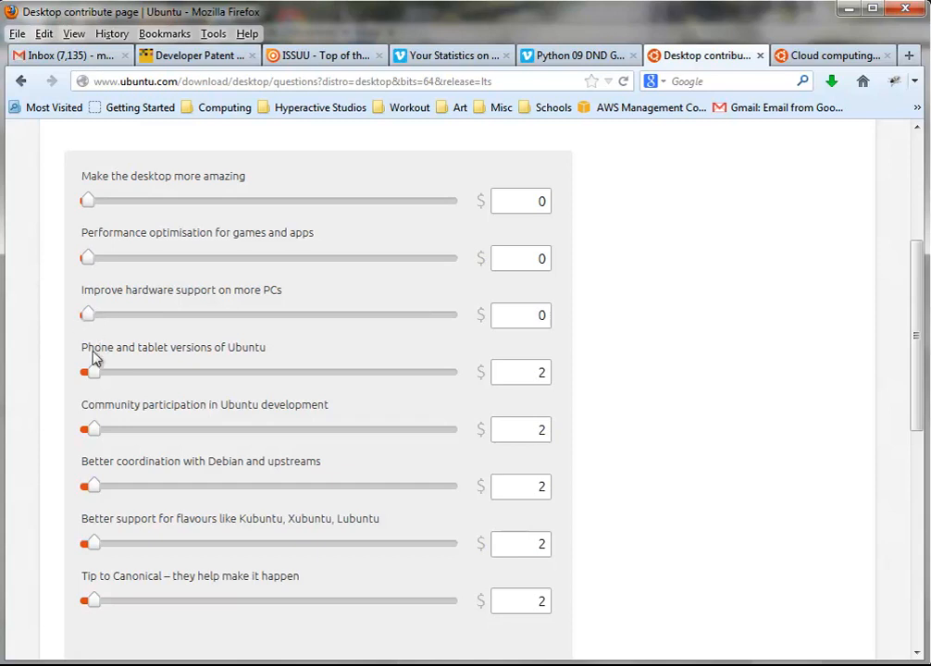
pyautogui.moveTo(93, 373); pyautogui.dragTo(86, 374)
# Zero the remaining sliders, including Debian coordination, flavours and Tip to Canonical
pyautogui.scroll(3, 80, 382)
pyautogui.scroll(-4, 80, 382)
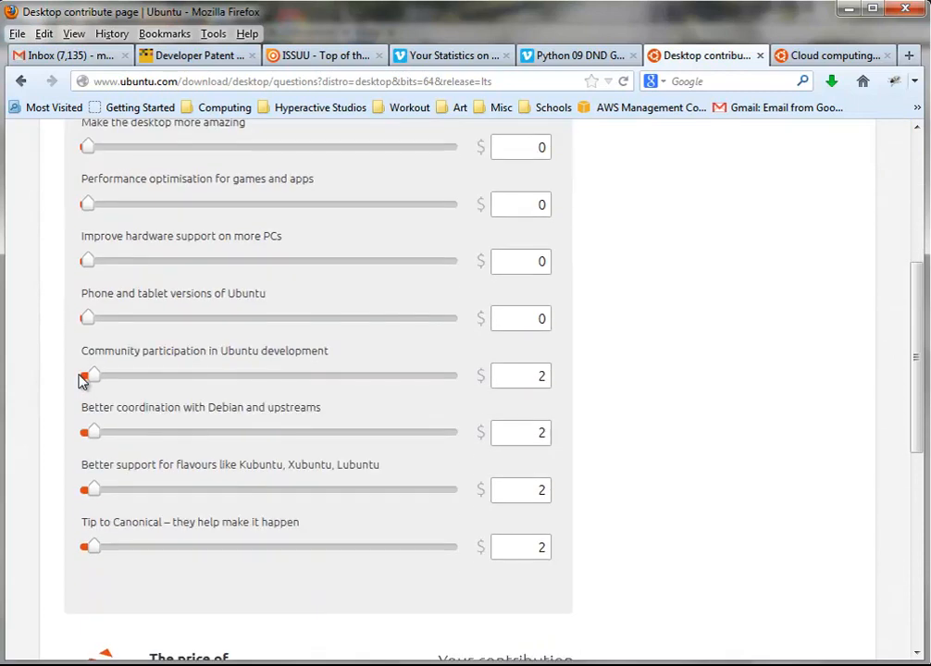
pyautogui.scroll(-2, 79, 382)
pyautogui.moveTo(93, 275); pyautogui.dragTo(83, 278)
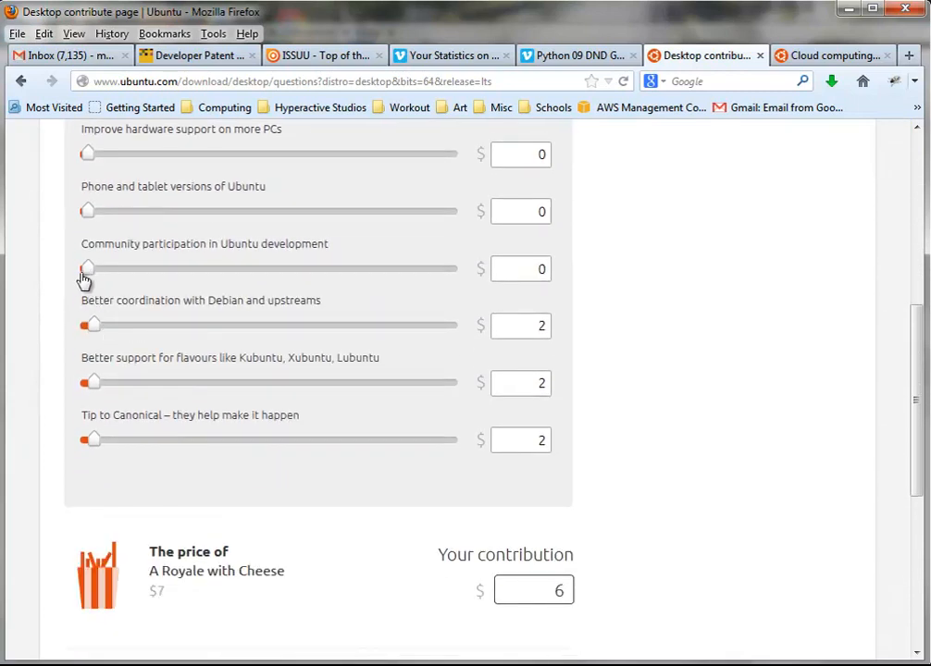
pyautogui.moveTo(94, 325); pyautogui.dragTo(77, 328)
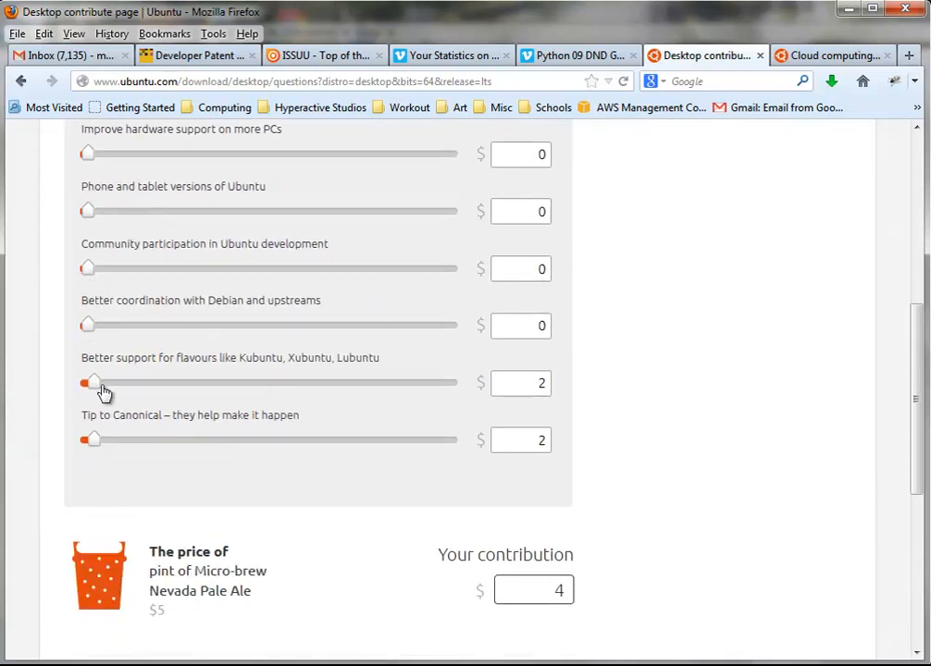
pyautogui.moveTo(97, 392); pyautogui.dragTo(79, 387)
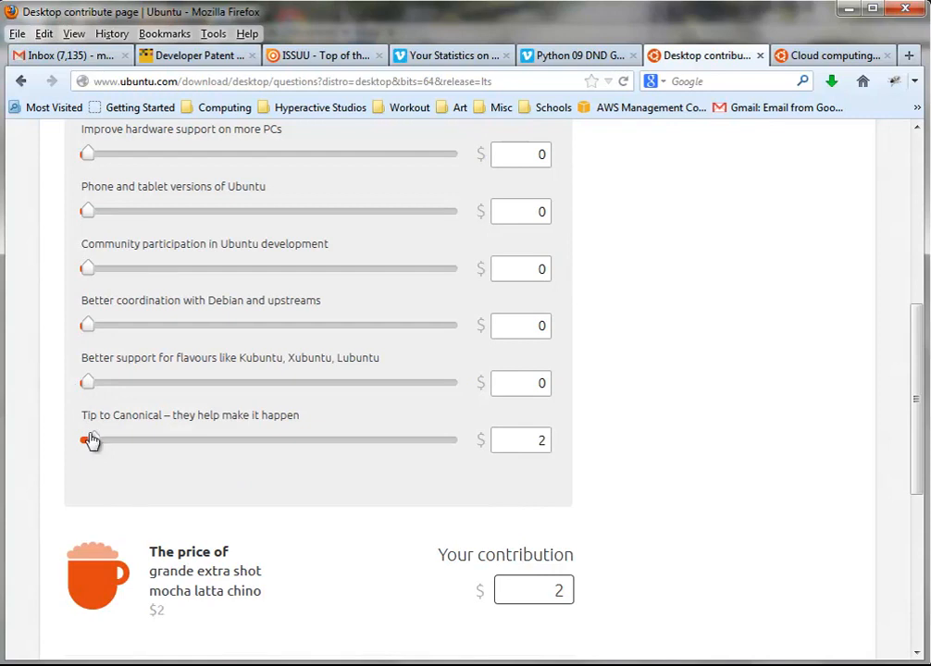
pyautogui.moveTo(90, 441); pyautogui.dragTo(76, 440)
pyautogui.scroll(-5, 654, 338)
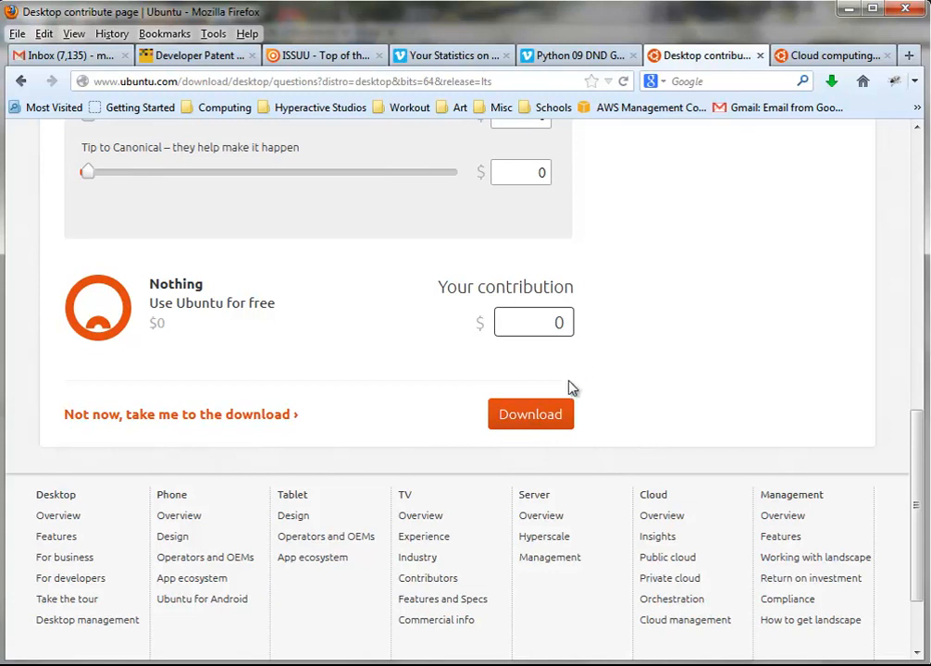
# Proceed to download with no contribution and choose to save the ISO file
pyautogui.click(542, 419)
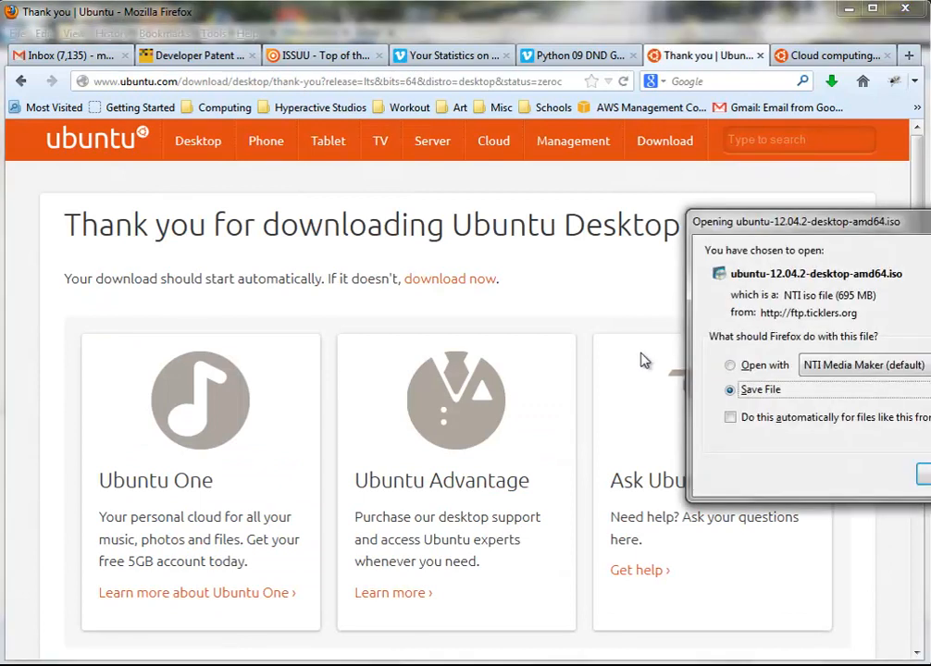
pyautogui.moveTo(831, 232); pyautogui.dragTo(426, 172)
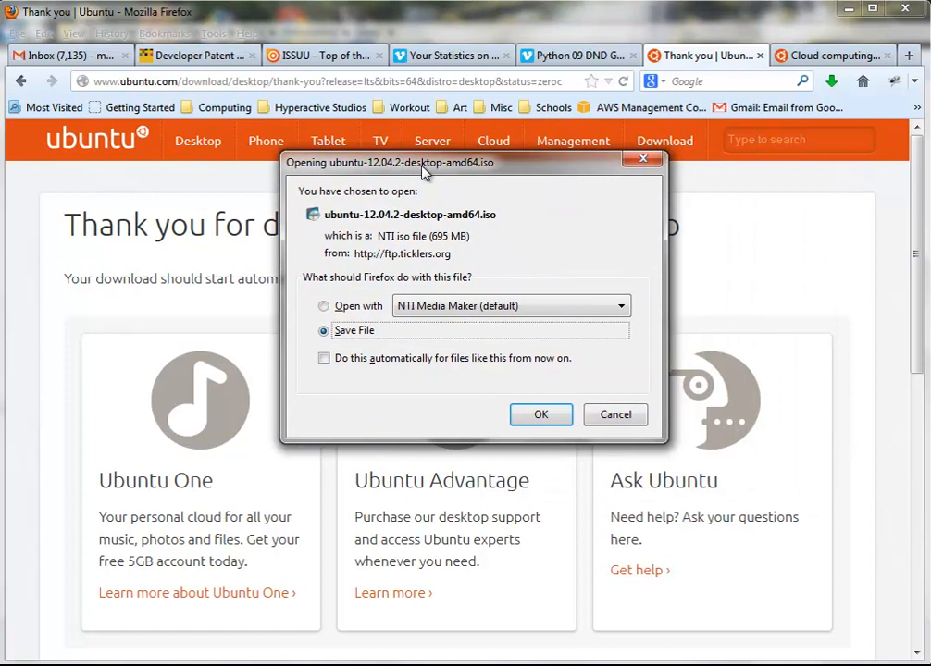
pyautogui.click(537, 414)
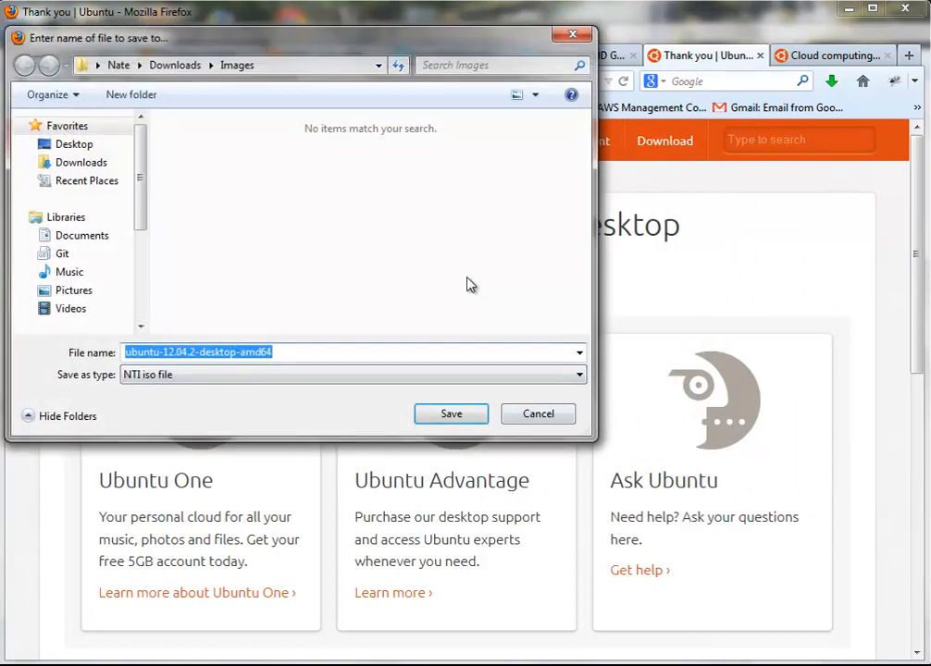
# Save the ISO into X:\Data\Networking\Linux on the GameDev drive
pyautogui.click(120, 66)
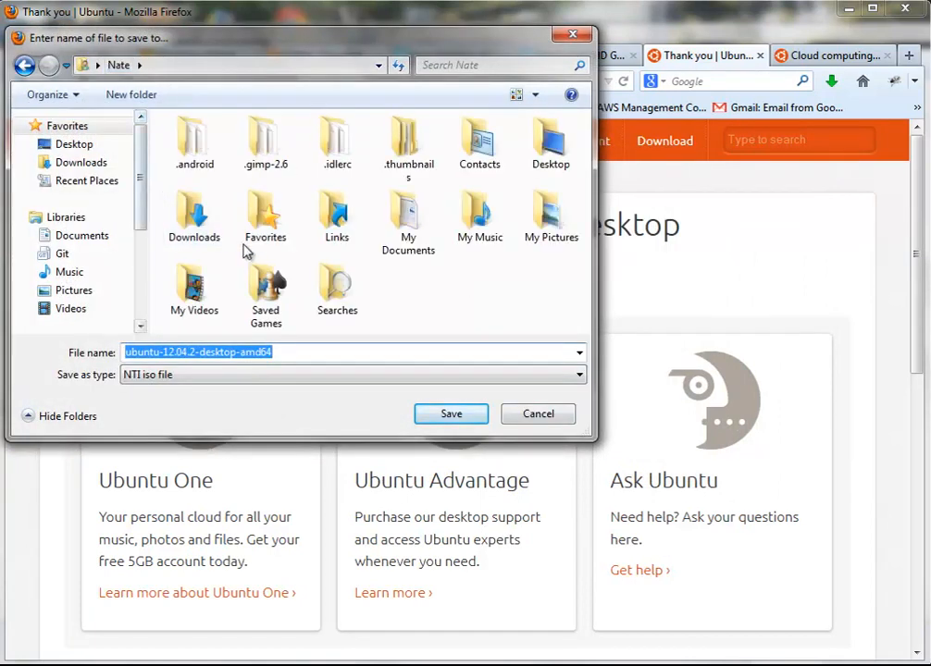
pyautogui.moveTo(141, 204); pyautogui.dragTo(139, 290)
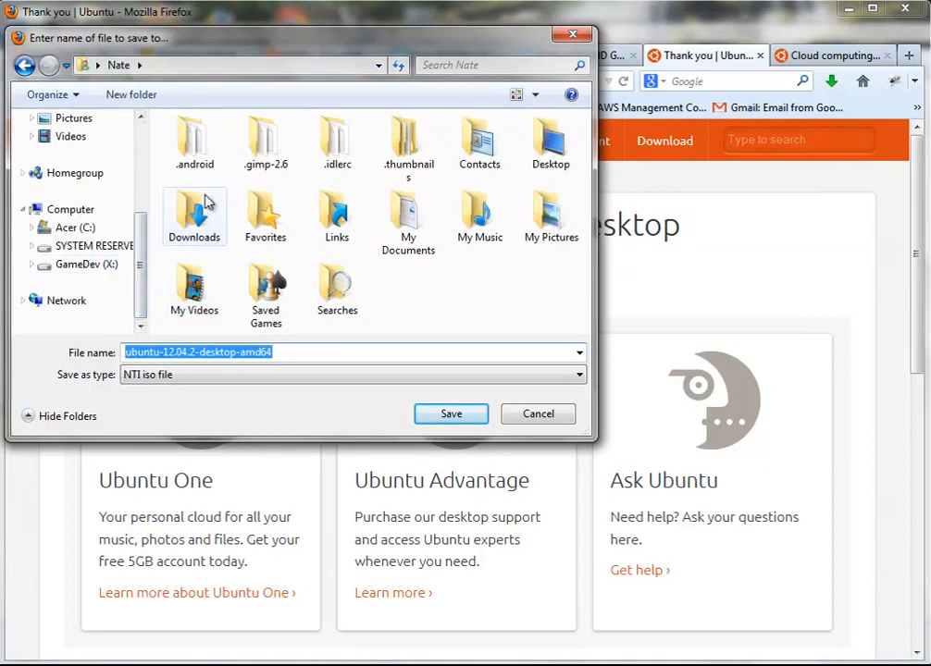
pyautogui.click(108, 265)
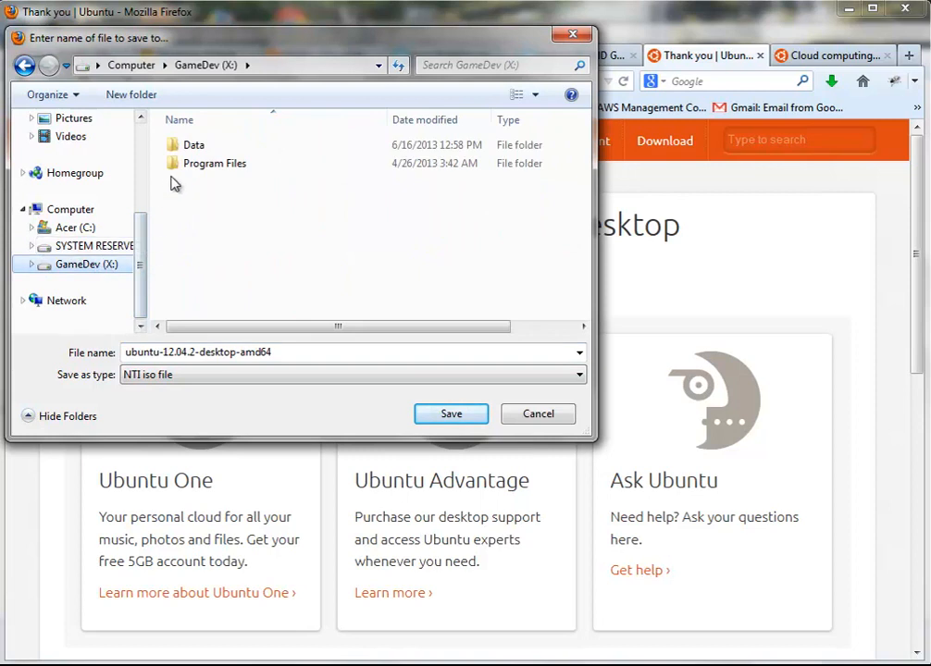
pyautogui.click(195, 150)
pyautogui.doubleClick(196, 150)
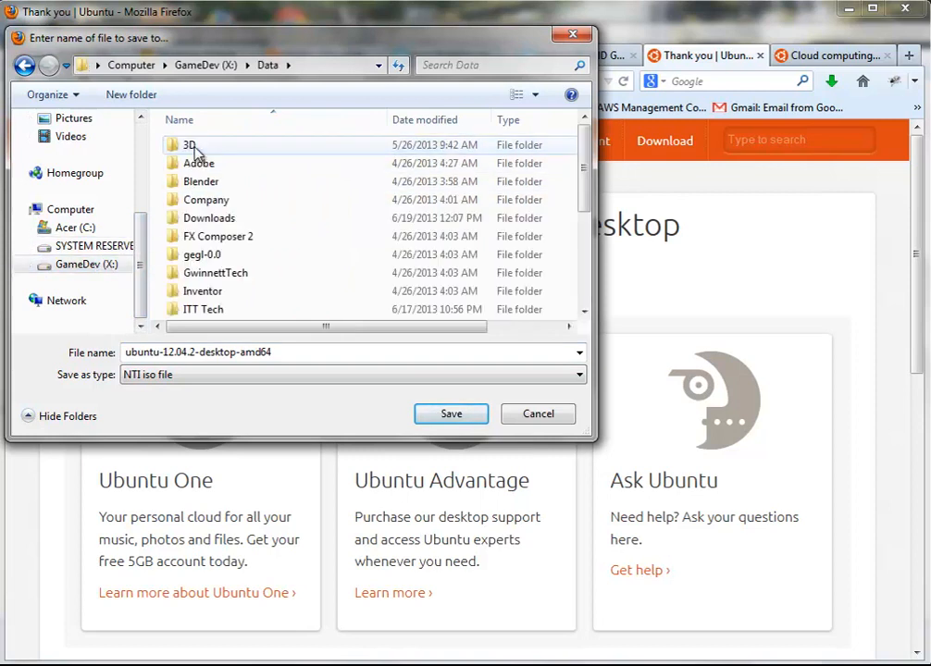
pyautogui.click(217, 276)
pyautogui.scroll(-3, 216, 277)
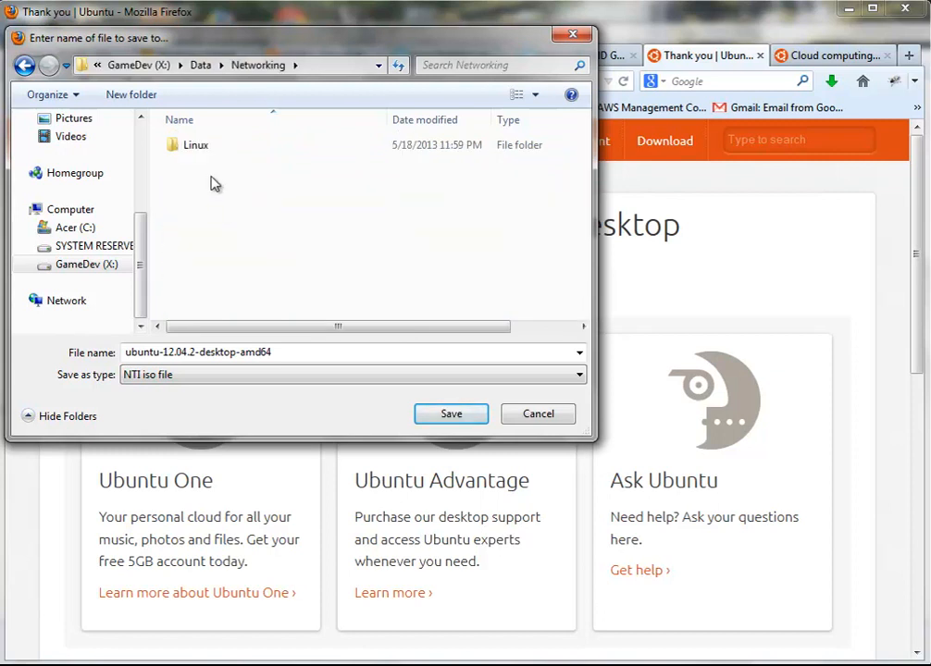
pyautogui.doubleClick(205, 156)
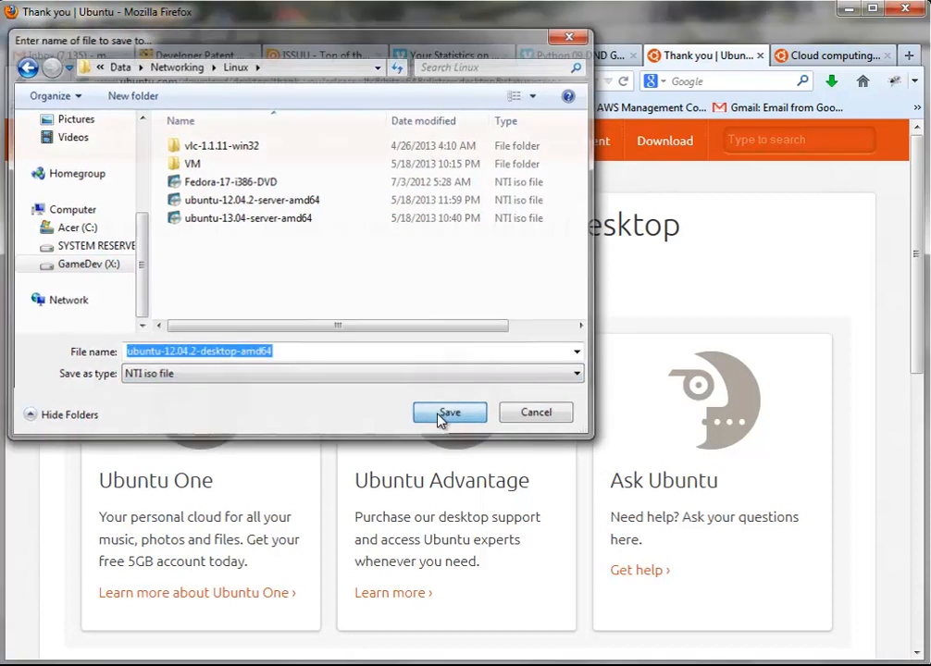
pyautogui.click(448, 413)
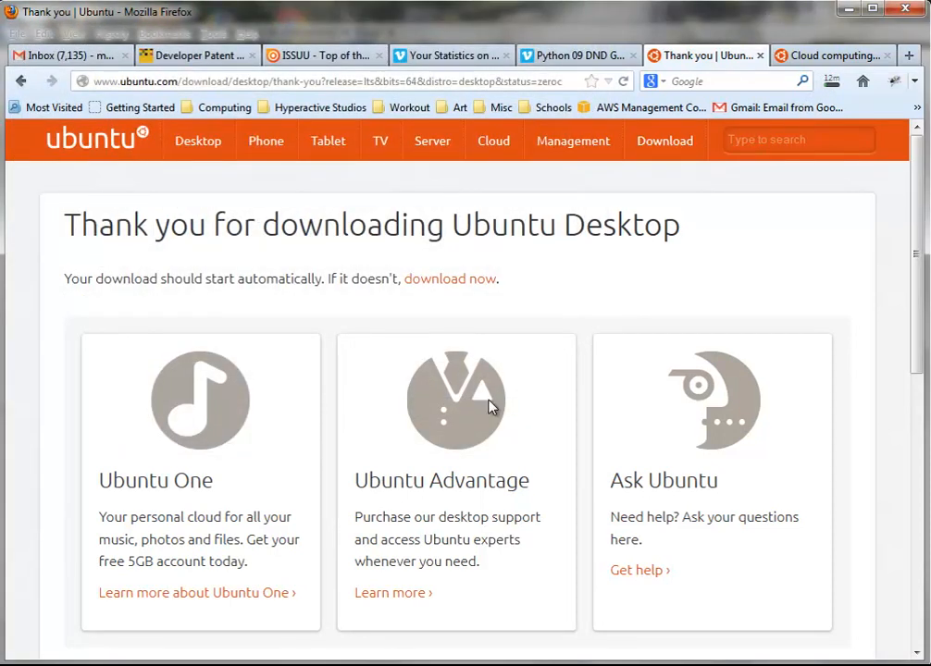
# Check the Ubuntu ISO download progress, then open a new blank tab
pyautogui.scroll(-4, 495, 403)
pyautogui.scroll(-2, 490, 404)
pyautogui.scroll(6, 491, 407)
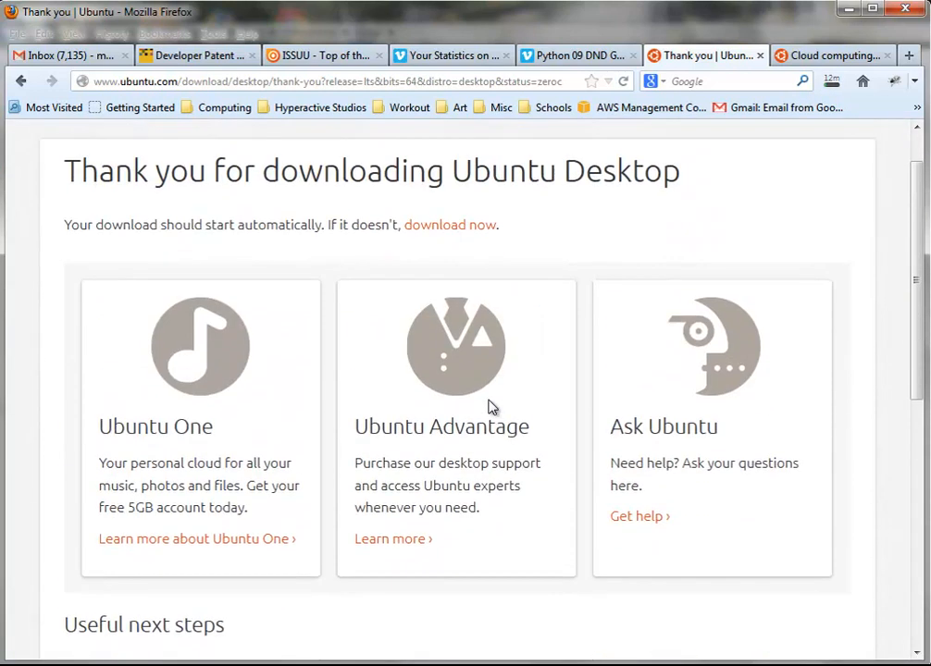
pyautogui.click(832, 81)
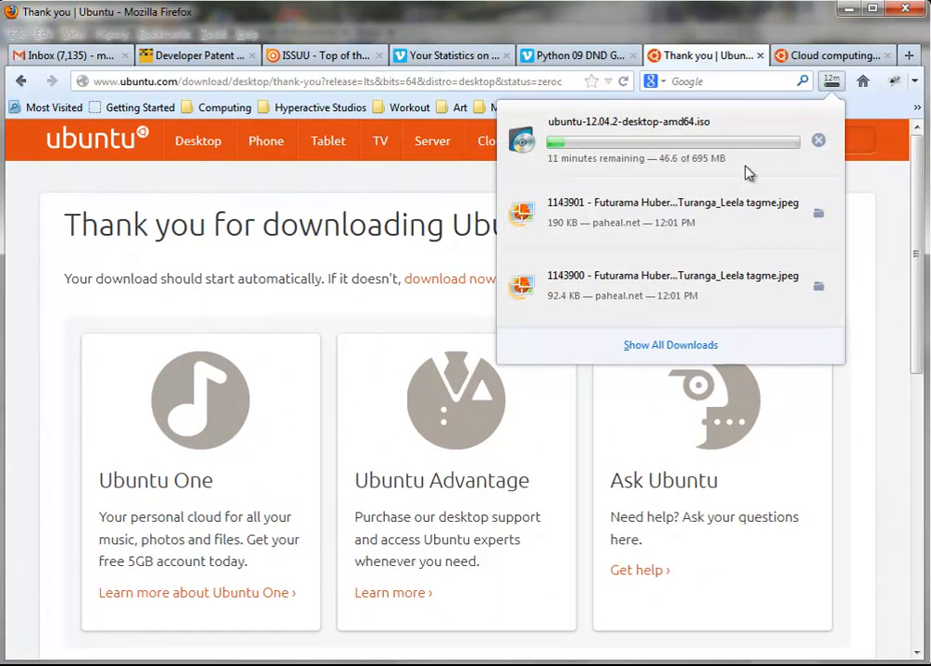
pyautogui.click(876, 238)
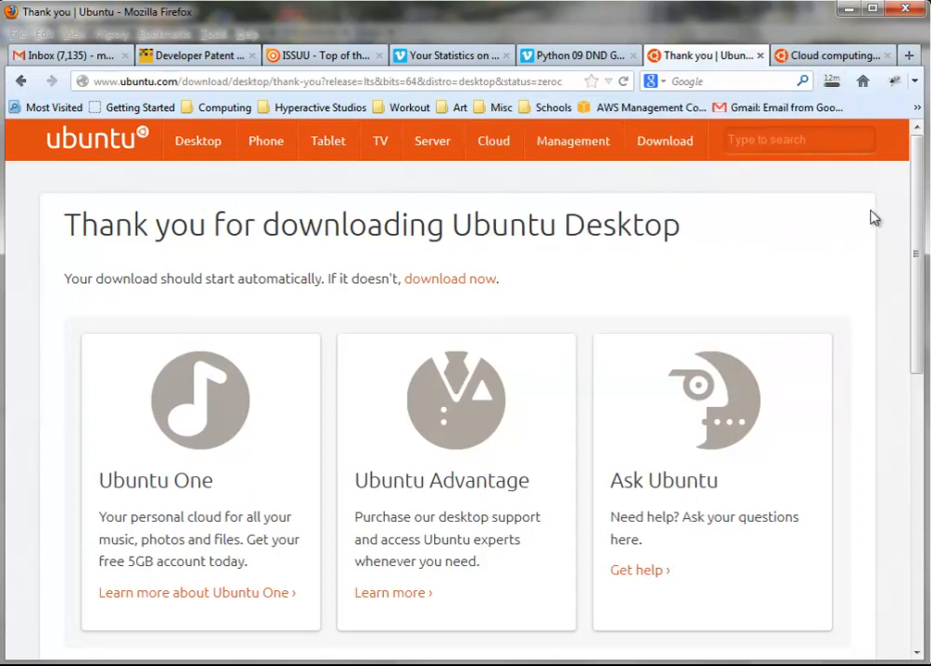
pyautogui.click(908, 56)
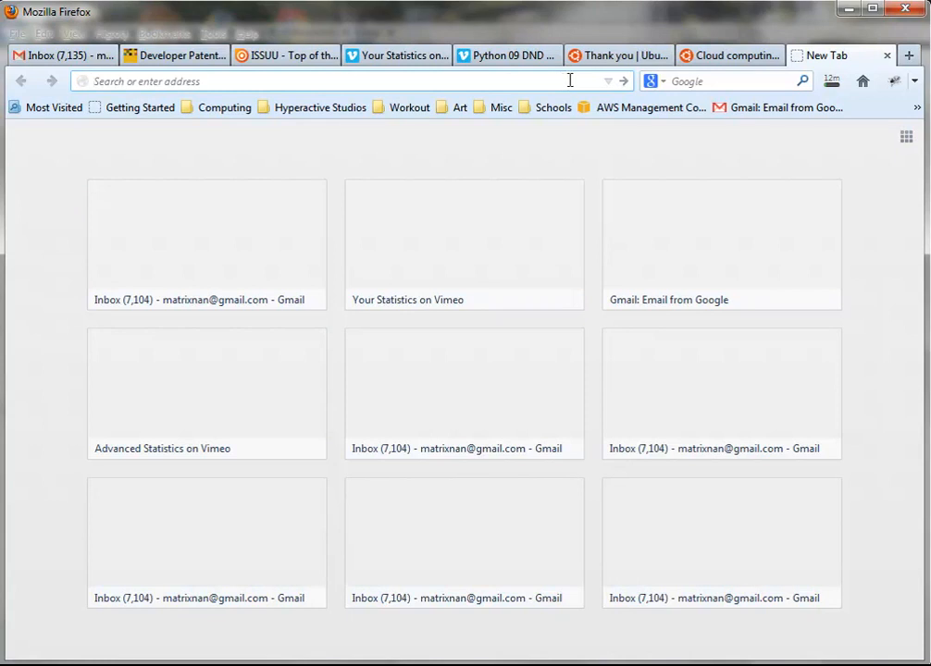
# Google 'img burn' and open The Official ImgBurn Website result
pyautogui.click(680, 79)
pyautogui.write('img burn')
pyautogui.press('Return')
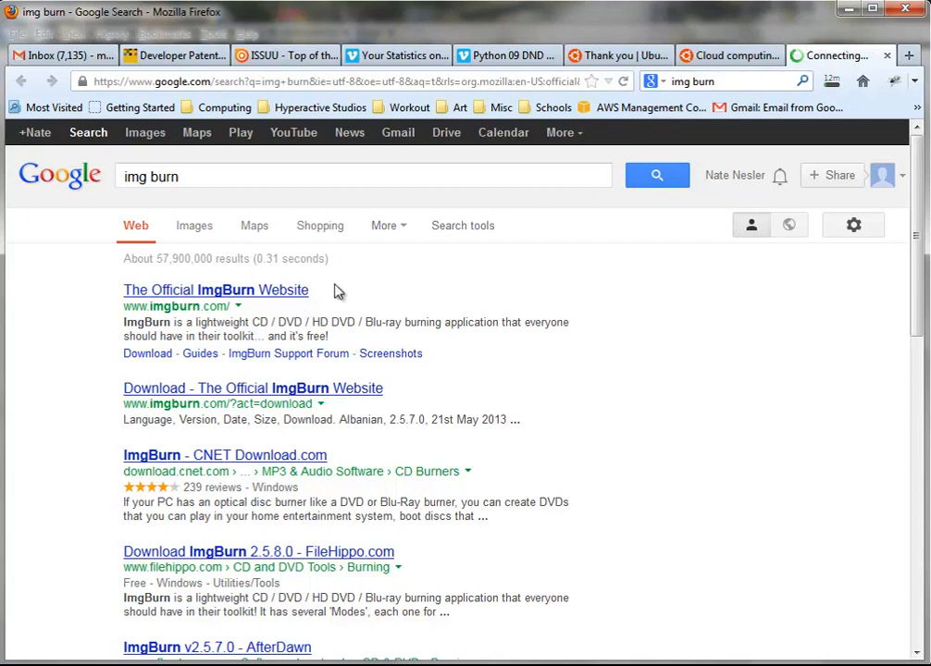
pyautogui.click(299, 292)
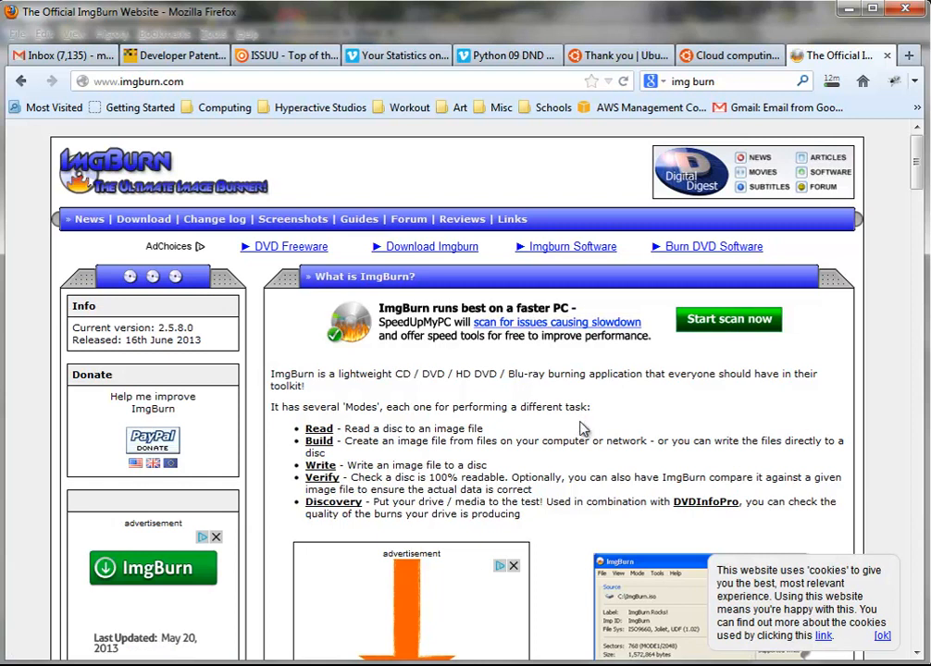
pyautogui.scroll(-3, 583, 429)
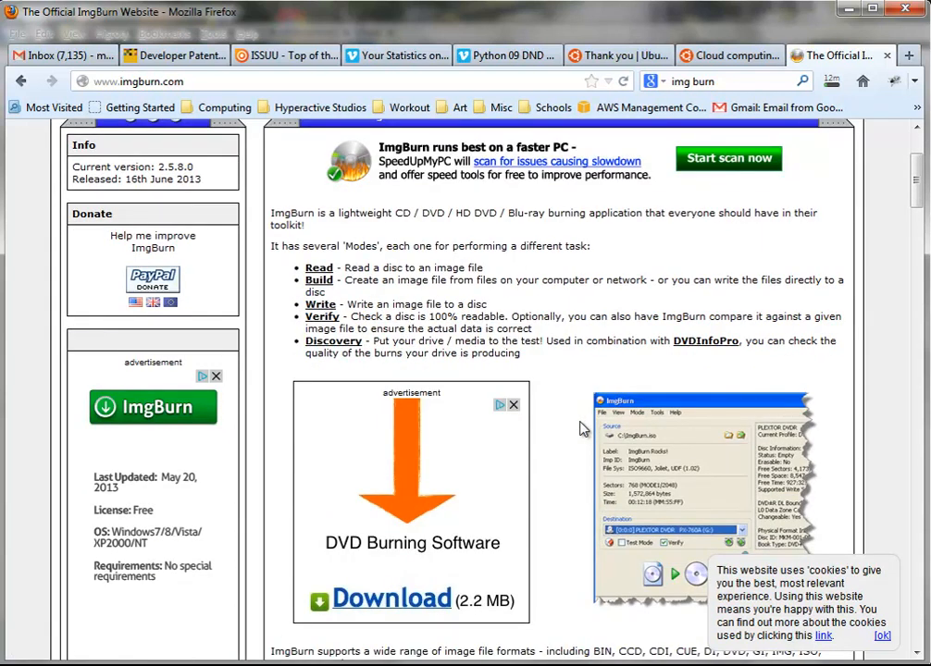
pyautogui.scroll(2, 583, 430)
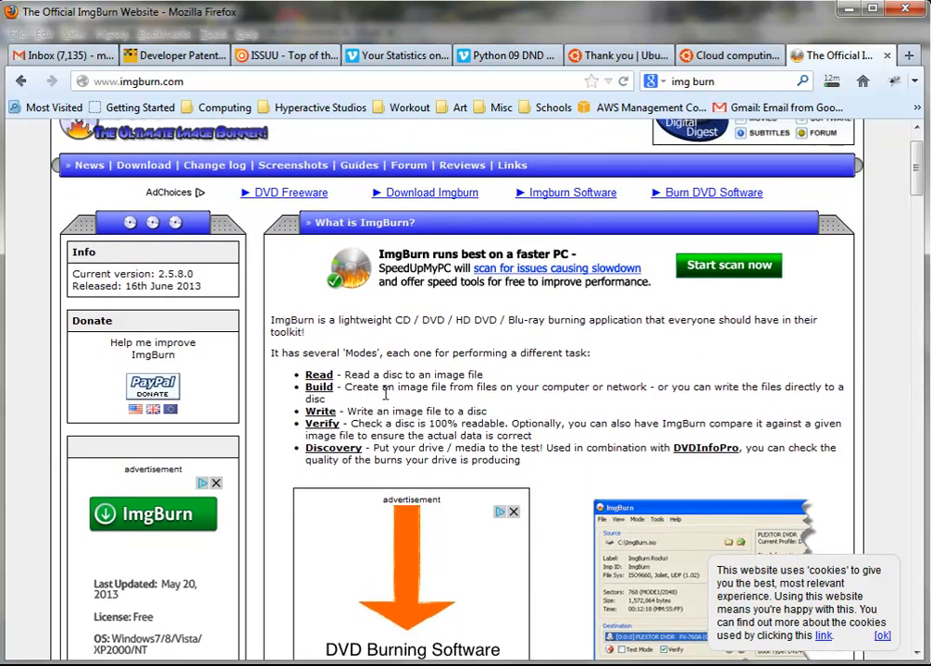
pyautogui.scroll(1, 386, 394)
# Go to the ImgBurn download page and look over the mirror list
pyautogui.click(137, 222)
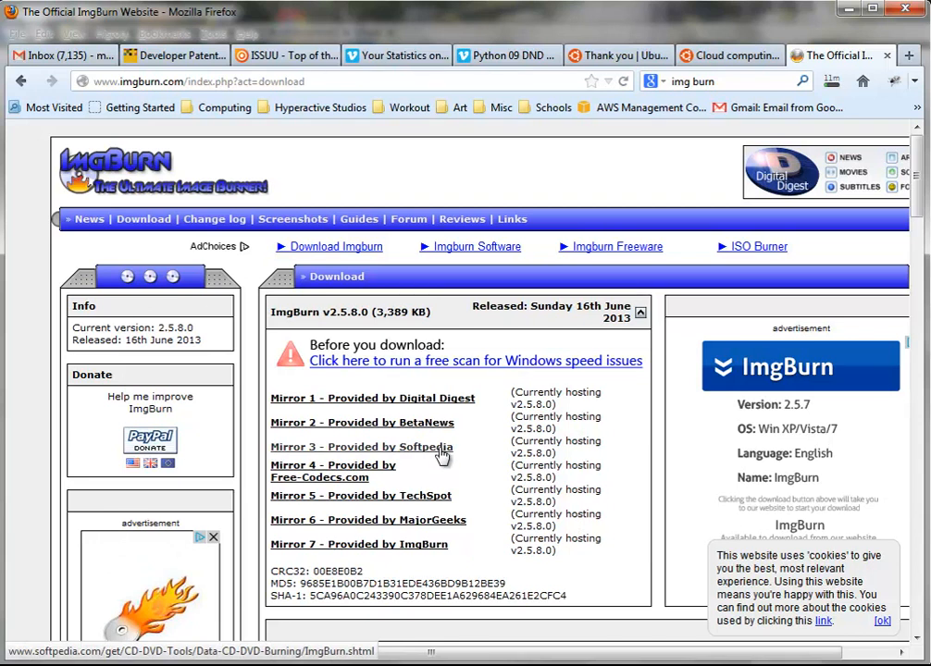
pyautogui.scroll(-1, 398, 416)
pyautogui.scroll(-4, 555, 370)
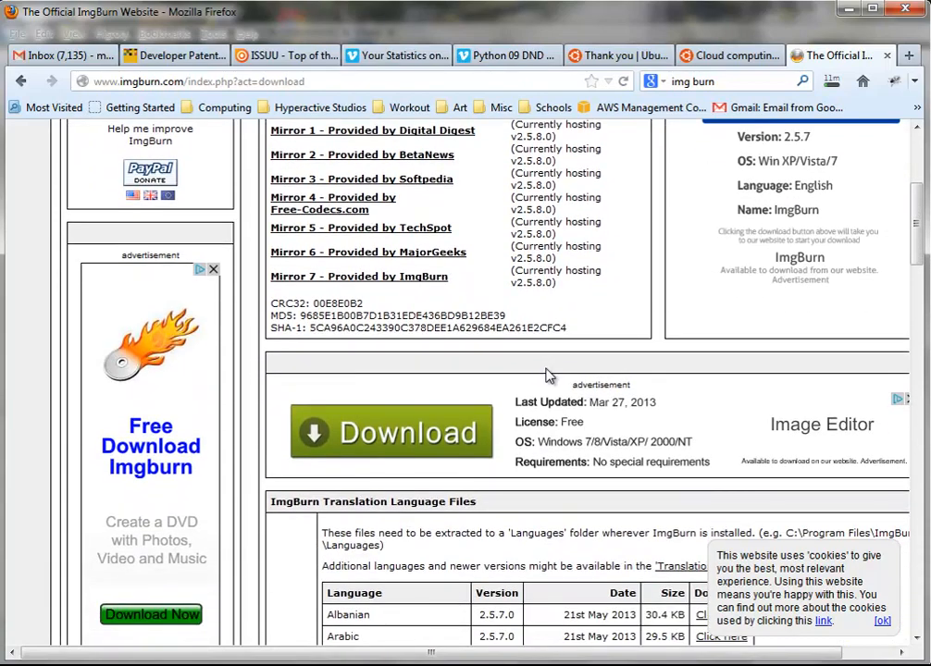
pyautogui.scroll(-12, 546, 375)
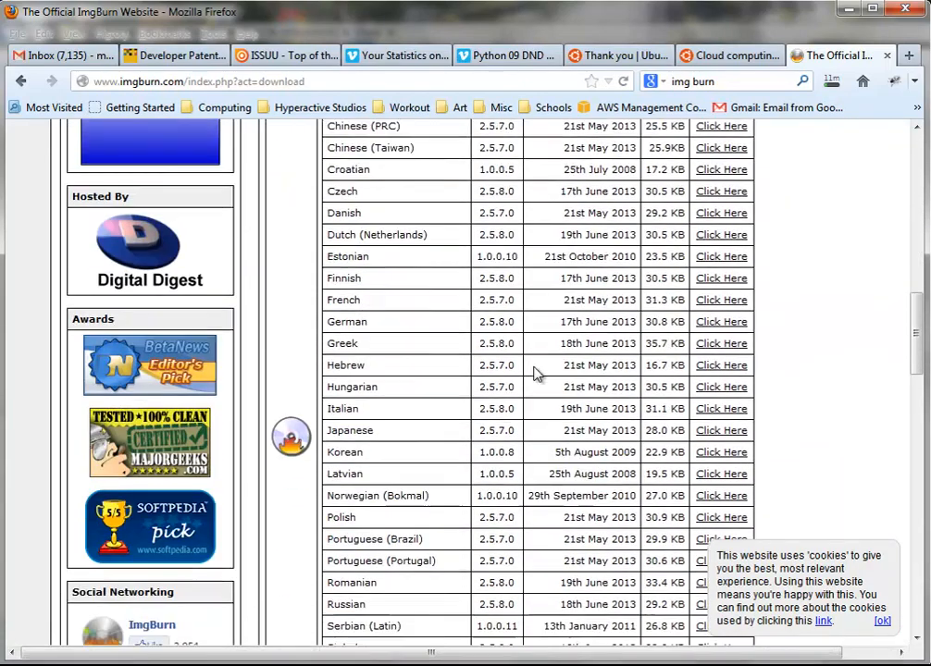
pyautogui.scroll(-15, 537, 374)
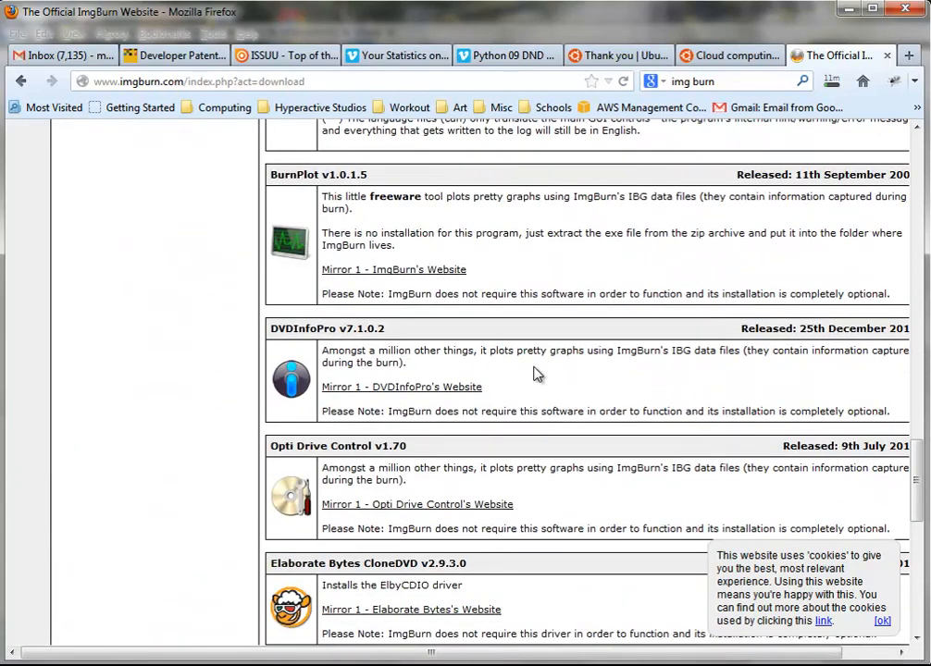
pyautogui.scroll(20, 534, 374)
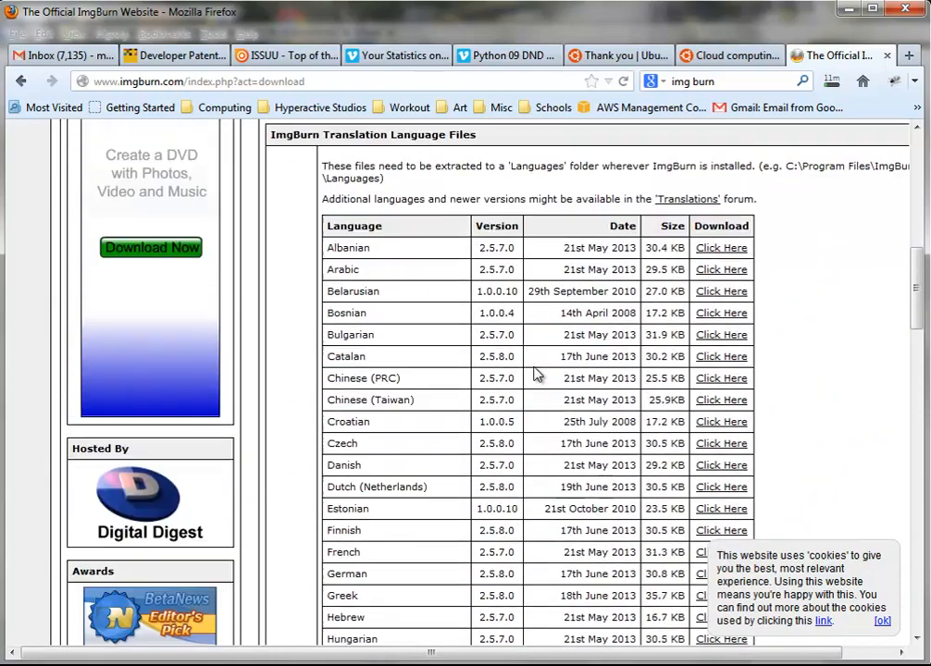
pyautogui.scroll(3, 534, 374)
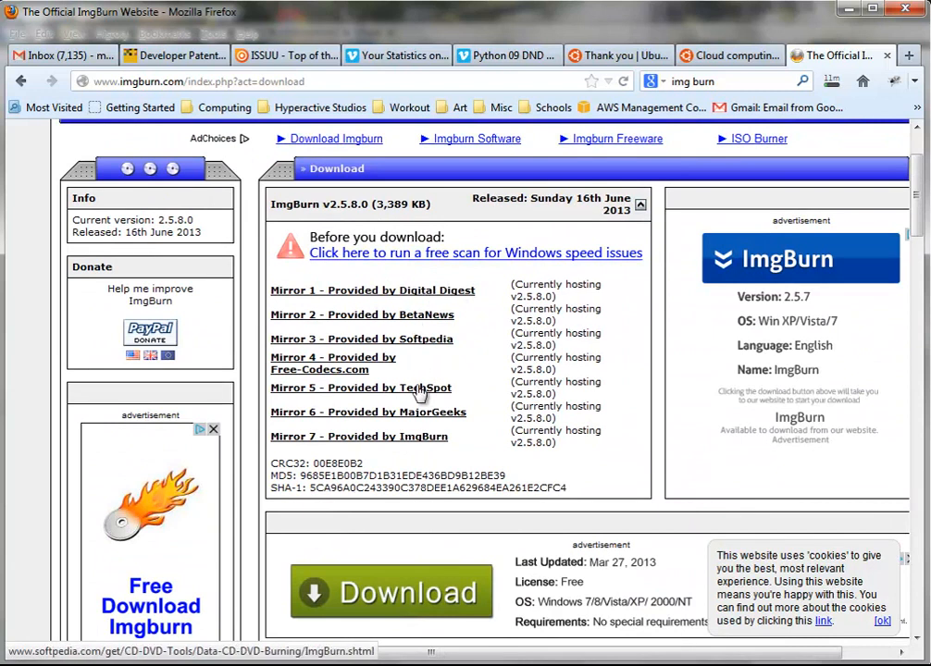
# Download SetupImgBurn_2.5.8.0 from Mirror 7 and save it into the Networking folder
pyautogui.click(412, 444)
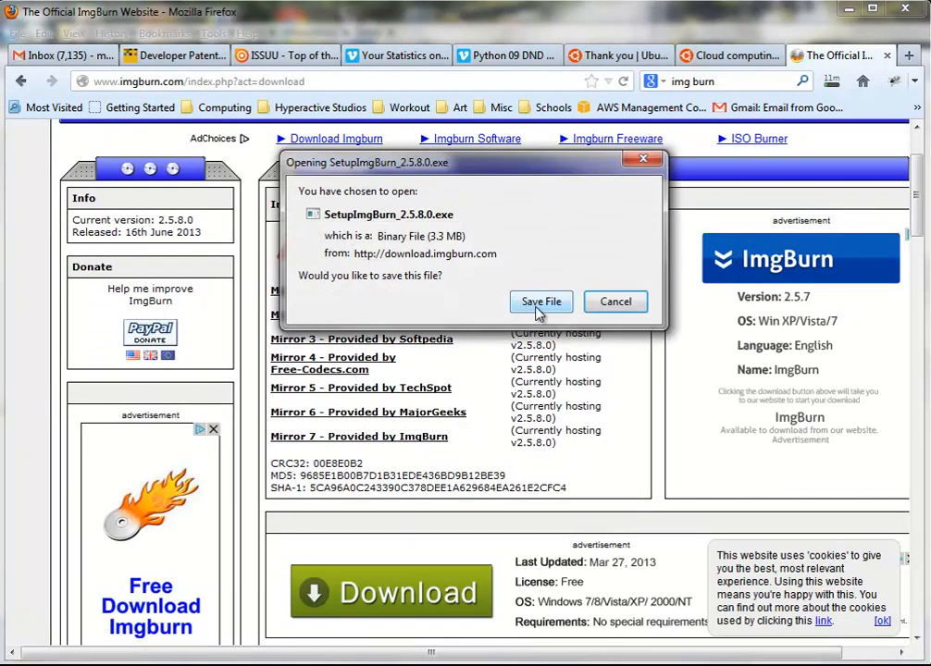
pyautogui.click(539, 312)
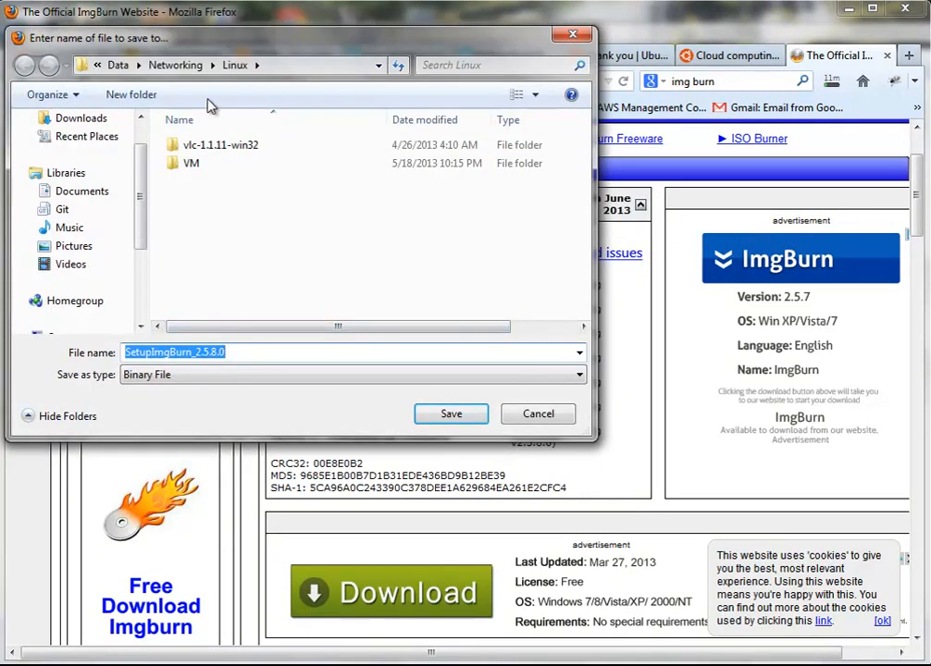
pyautogui.click(177, 65)
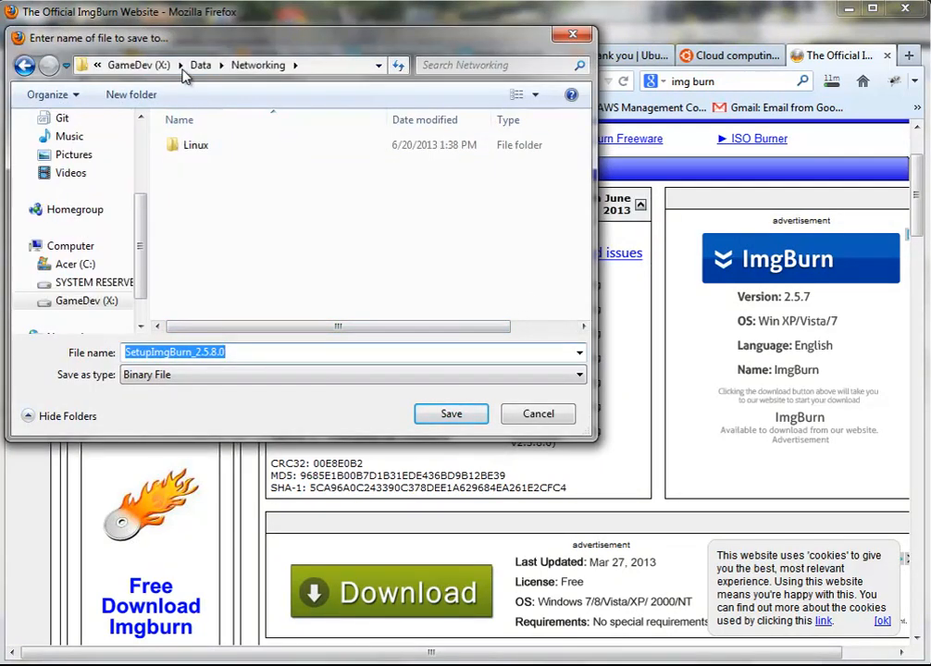
pyautogui.click(449, 414)
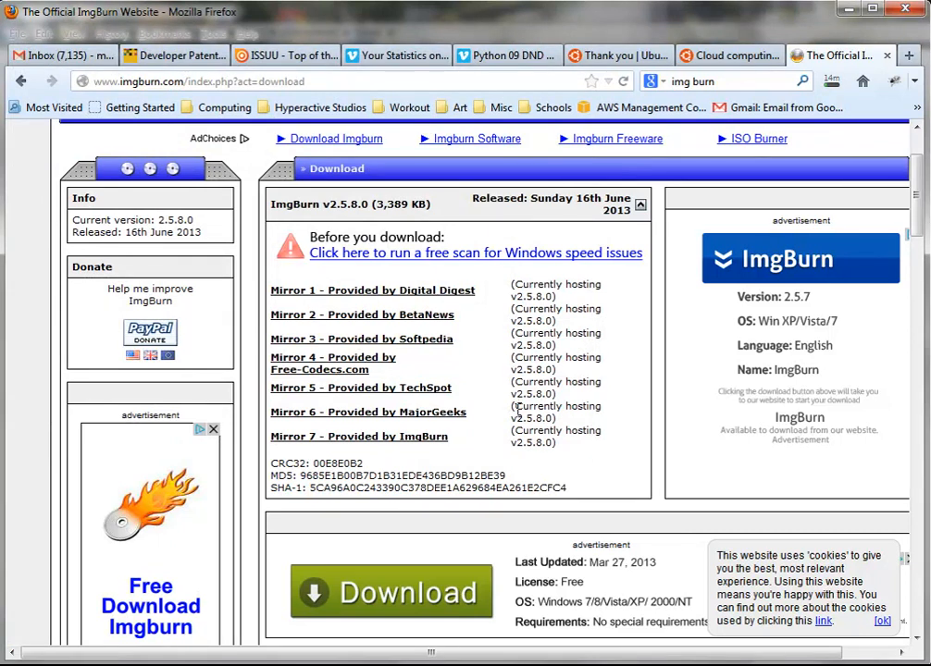
# Run SetupImgBurn_2.5.8.0.exe from Firefox's downloads list
pyautogui.scroll(2, 516, 407)
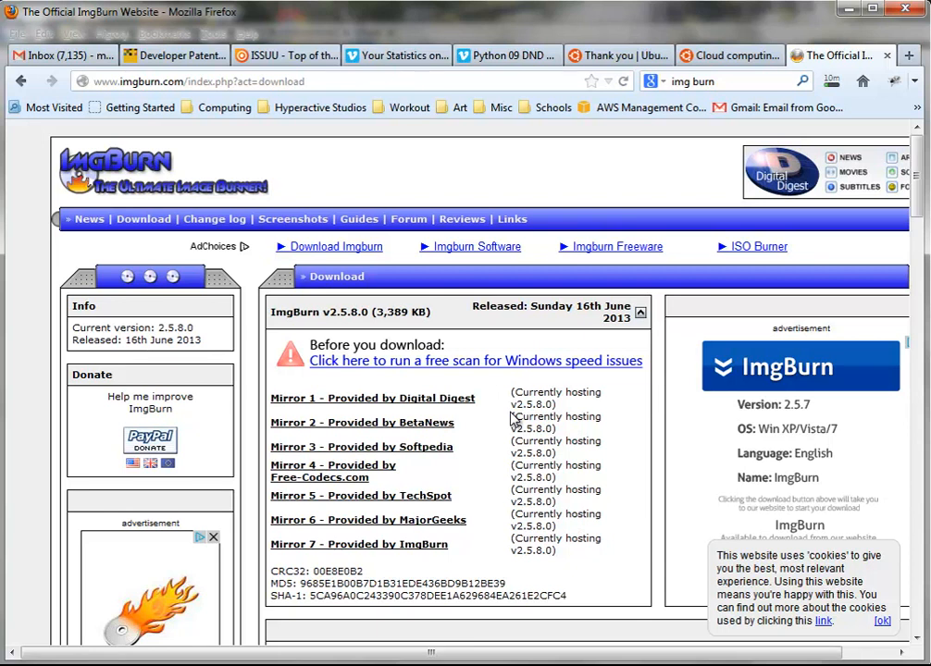
pyautogui.scroll(-3, 515, 418)
pyautogui.scroll(-1, 516, 419)
pyautogui.scroll(4, 516, 419)
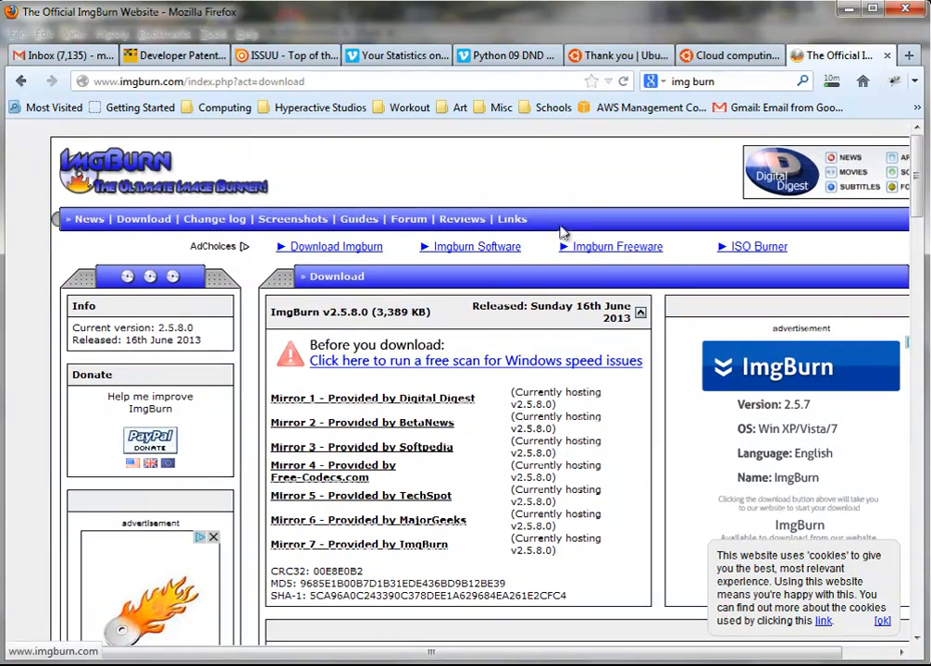
pyautogui.click(832, 83)
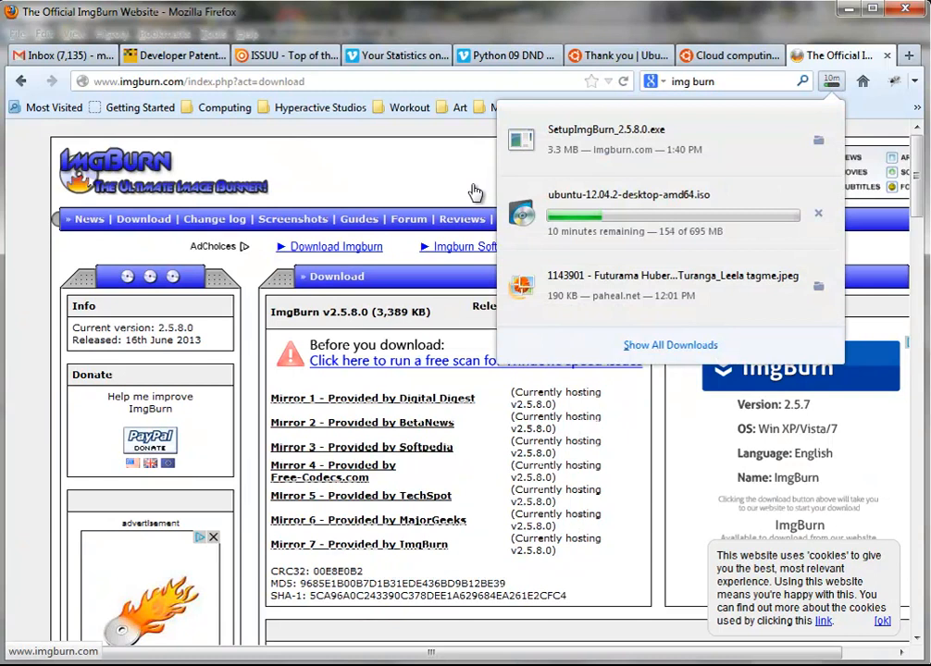
pyautogui.click(565, 158)
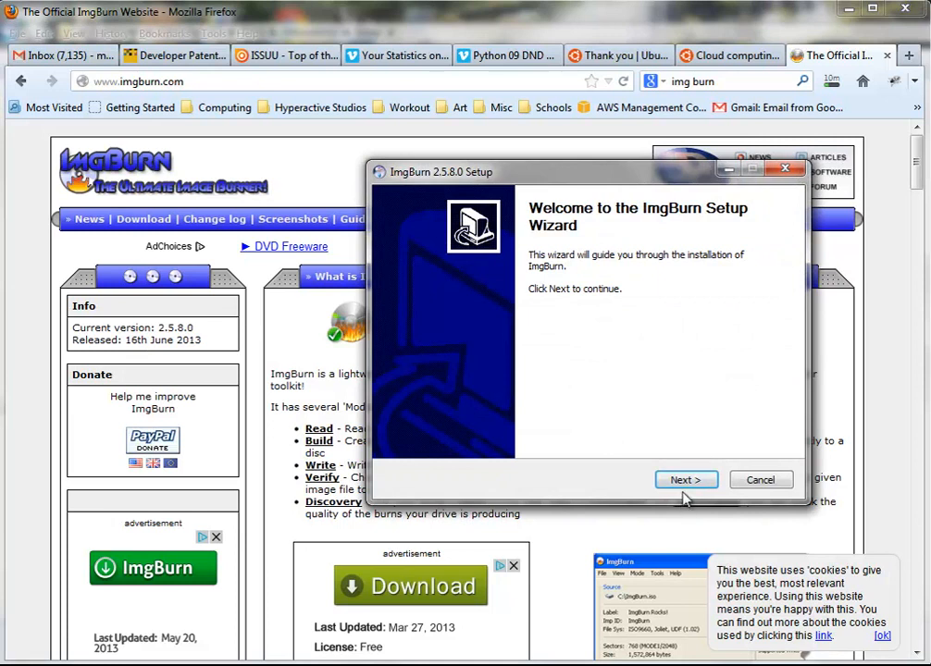
# Accept the ImgBurn license and keep the default components and install folder
pyautogui.click(687, 481)
pyautogui.click(566, 443)
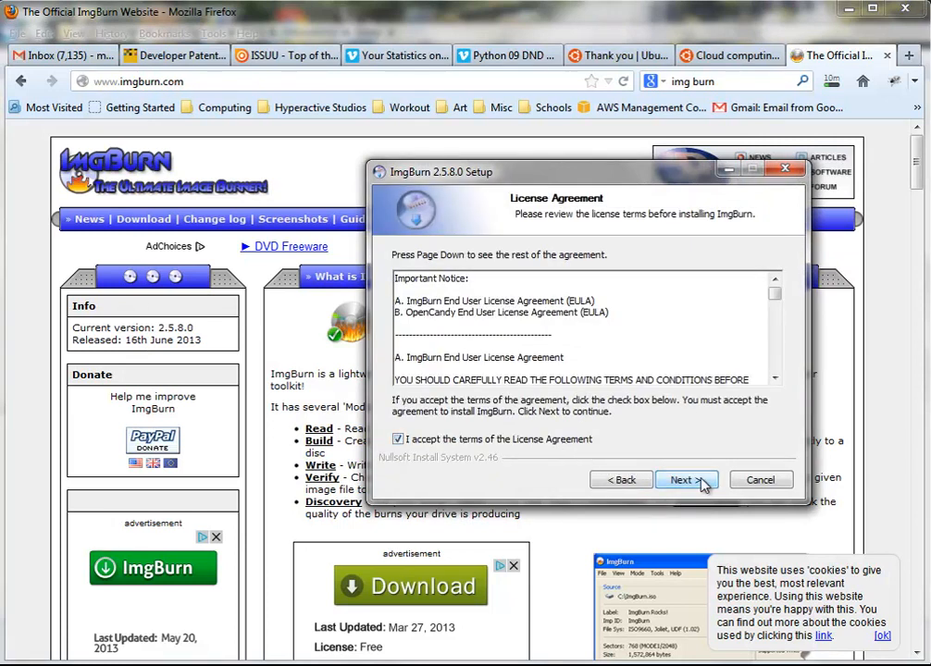
pyautogui.click(704, 485)
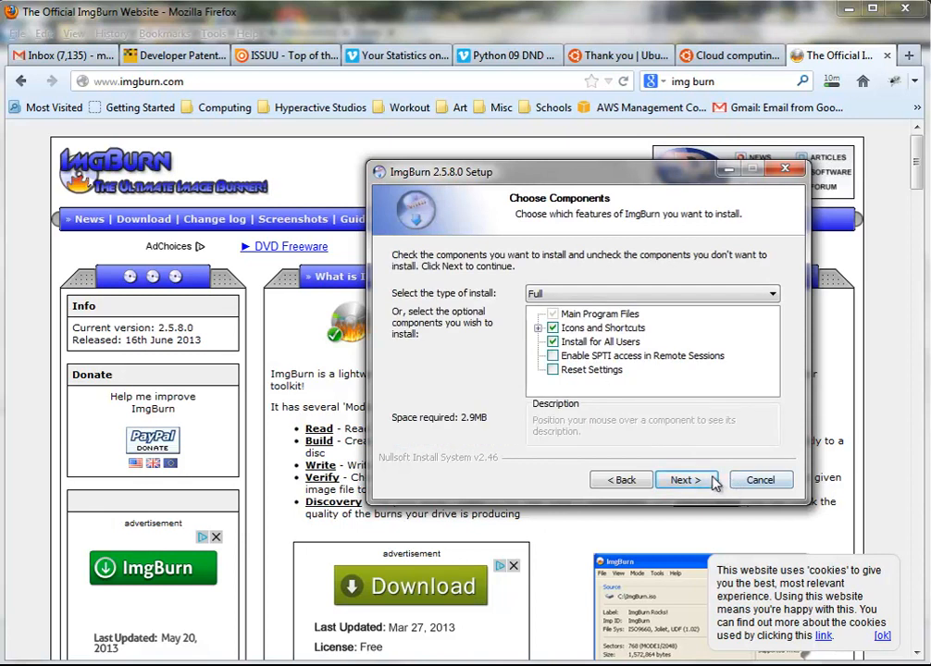
pyautogui.click(713, 477)
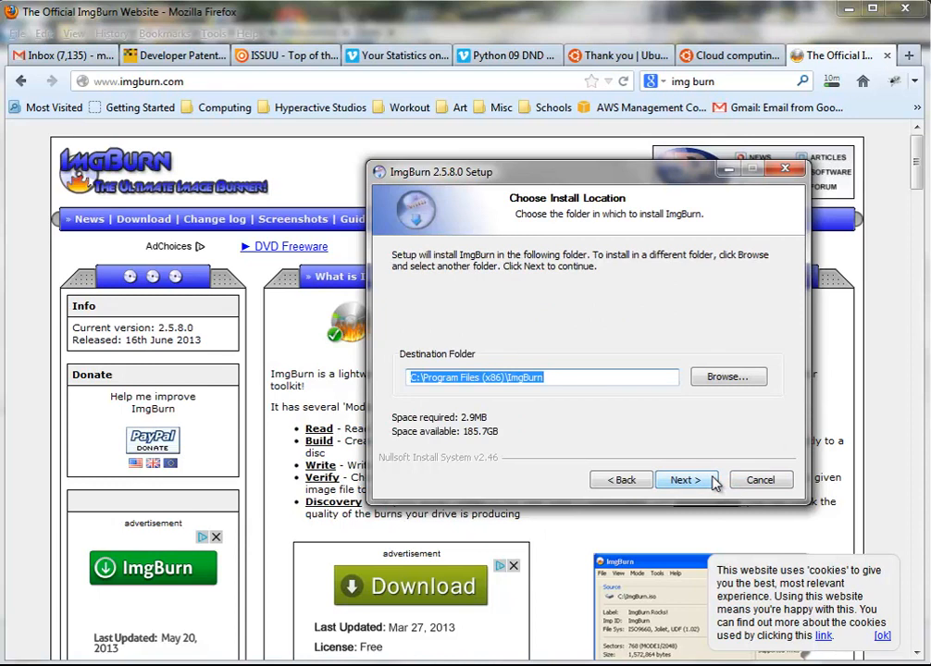
pyautogui.click(715, 480)
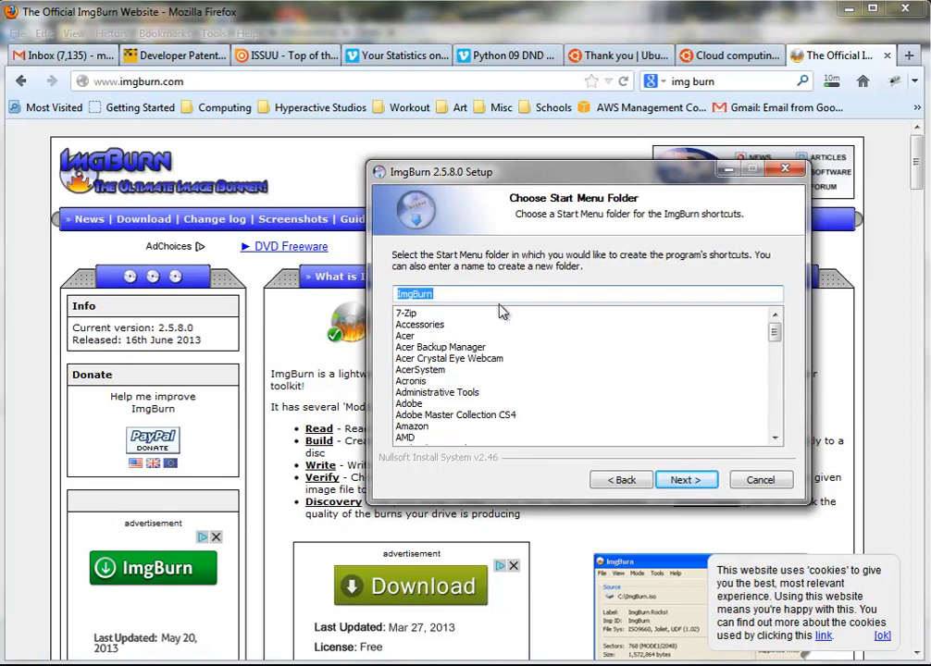
# Set the Start Menu shortcut folder to Accessories\ImgBurn
pyautogui.moveTo(484, 297); pyautogui.dragTo(396, 296)
pyautogui.click(421, 325)
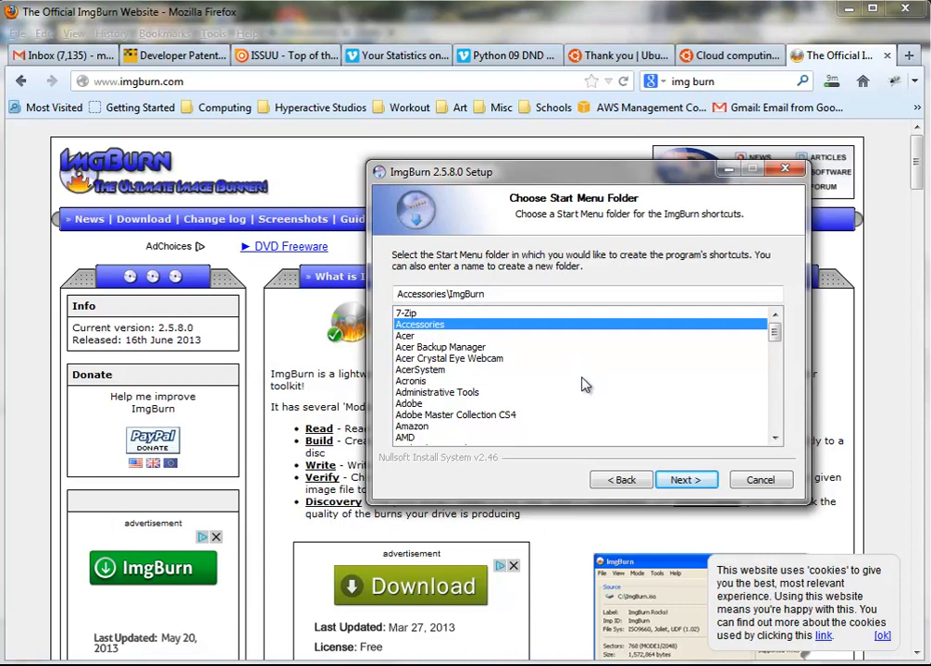
pyautogui.scroll(-5, 583, 386)
pyautogui.scroll(2, 583, 386)
pyautogui.scroll(3, 583, 386)
# Choose Custom installation for the Entrusted Toolbar offer and untick all three options
pyautogui.click(676, 483)
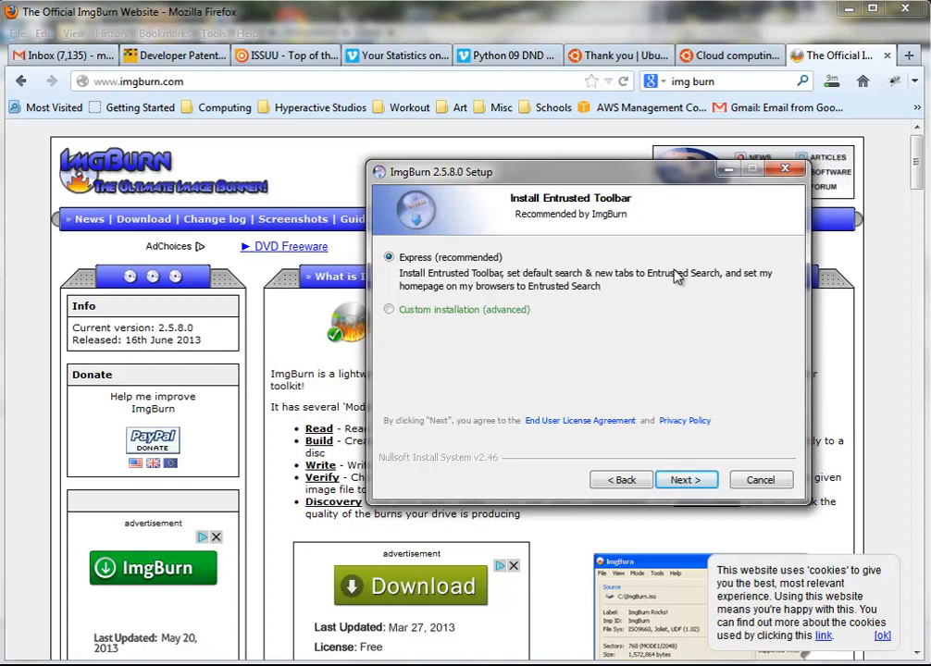
pyautogui.click(397, 312)
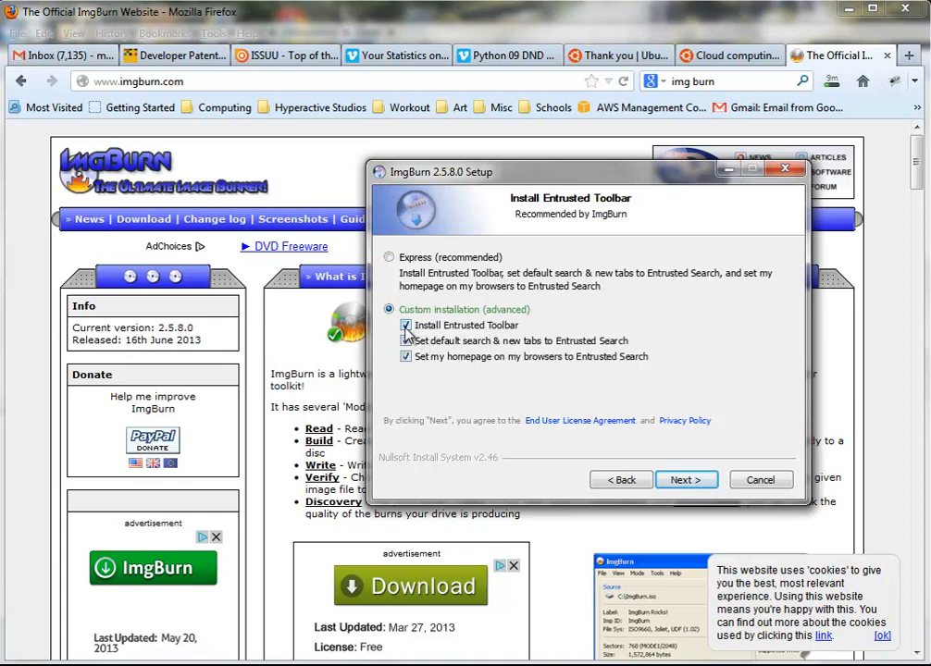
pyautogui.click(407, 326)
pyautogui.click(407, 342)
pyautogui.click(408, 357)
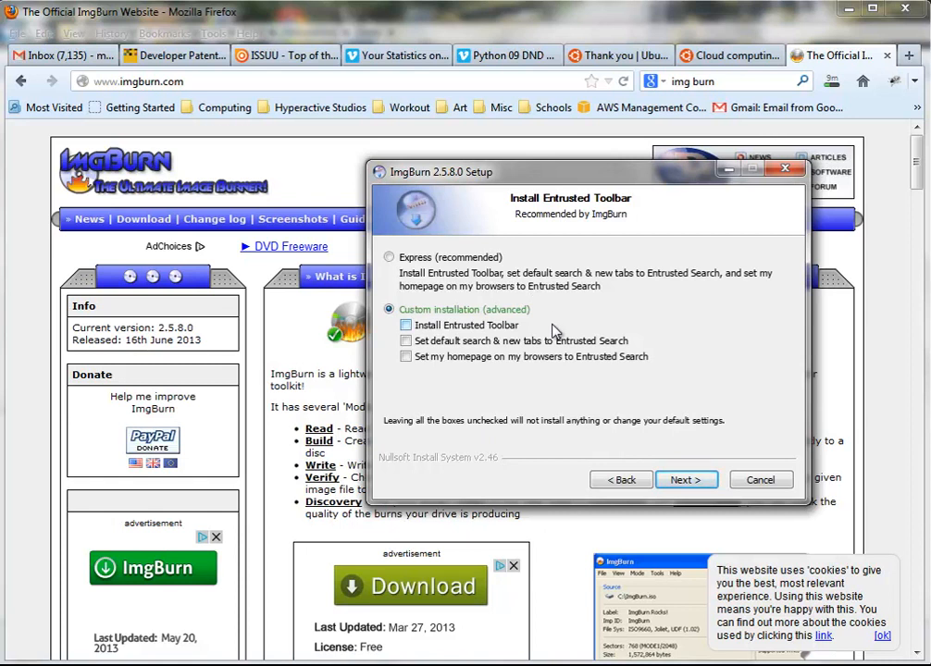
pyautogui.click(673, 489)
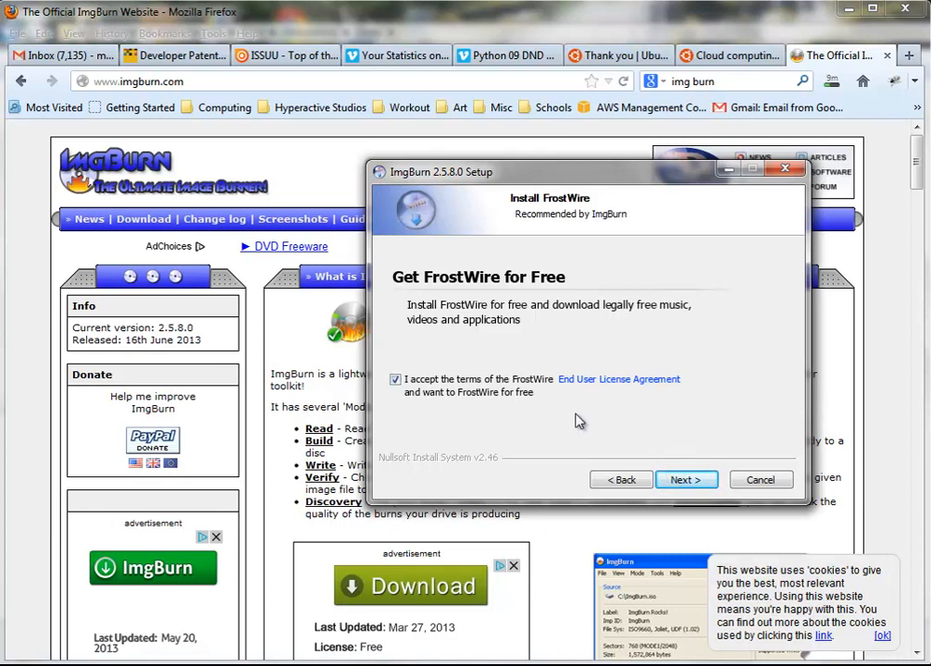
# Decline the FrostWire offer, install ImgBurn, and enable periodic checks for newer versions
pyautogui.click(396, 381)
pyautogui.click(684, 481)
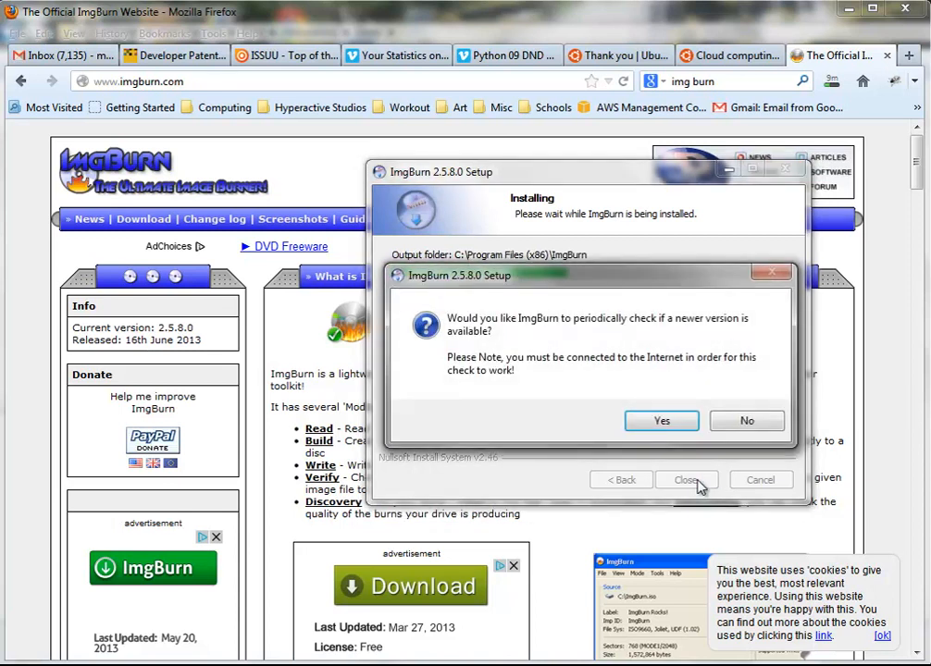
pyautogui.click(659, 424)
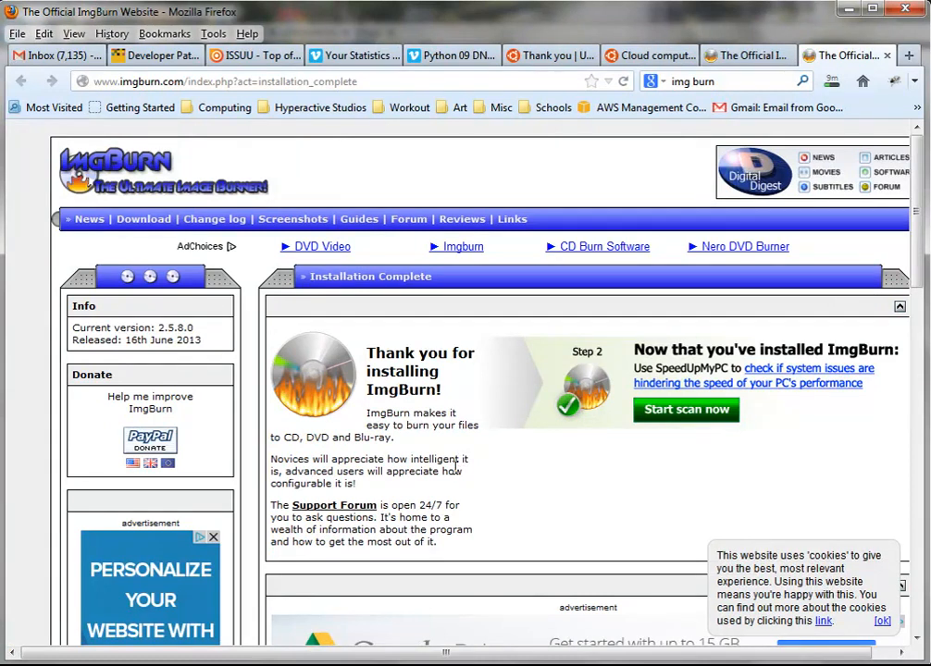
# Close the finished ImgBurn installer and launch ImgBurn from the Start menu
pyautogui.scroll(-3, 457, 477)
pyautogui.scroll(3, 458, 476)
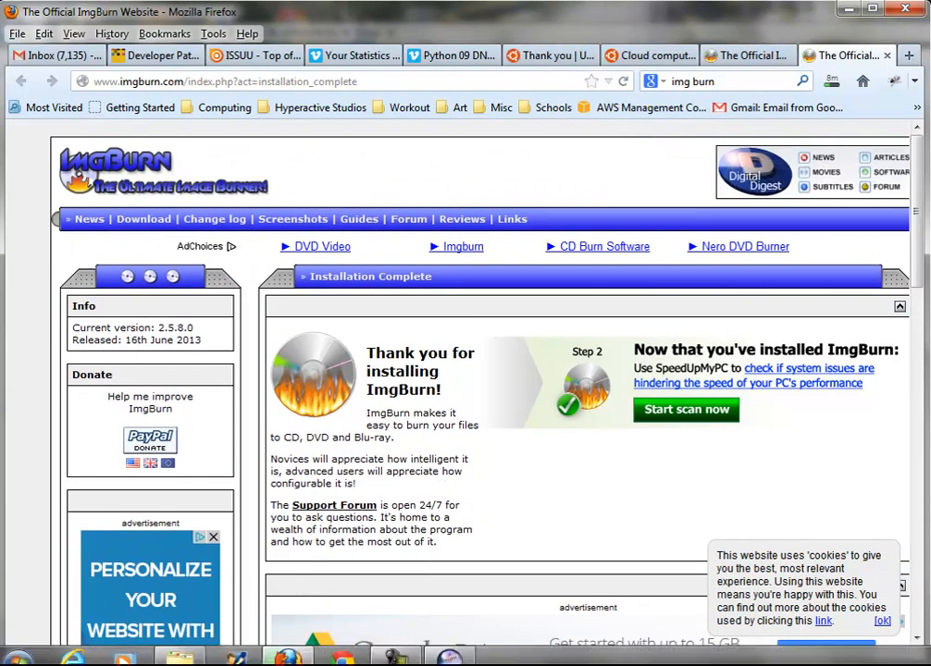
pyautogui.click(28, 654)
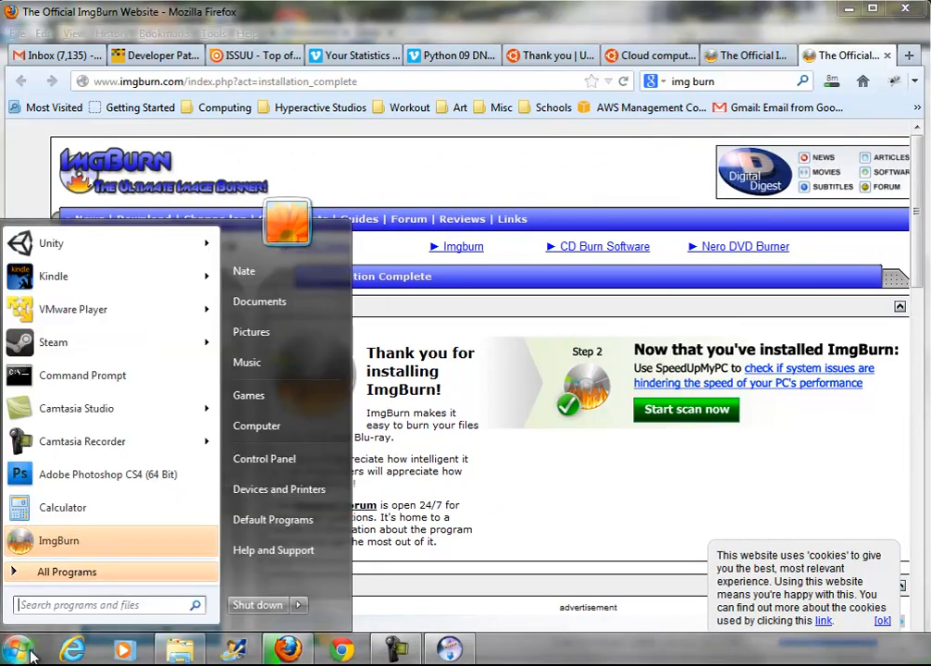
pyautogui.click(450, 651)
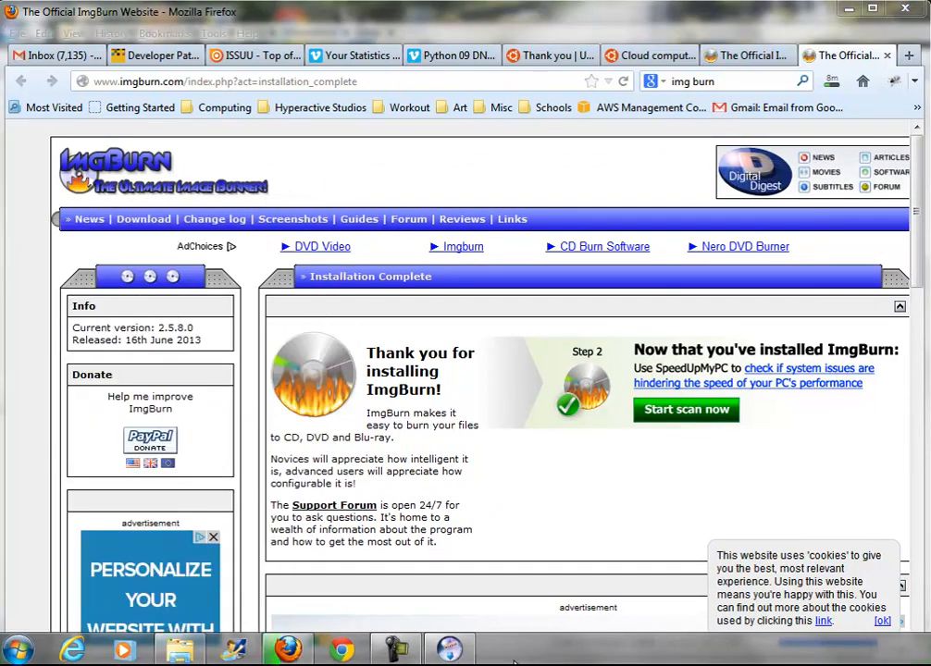
pyautogui.click(450, 651)
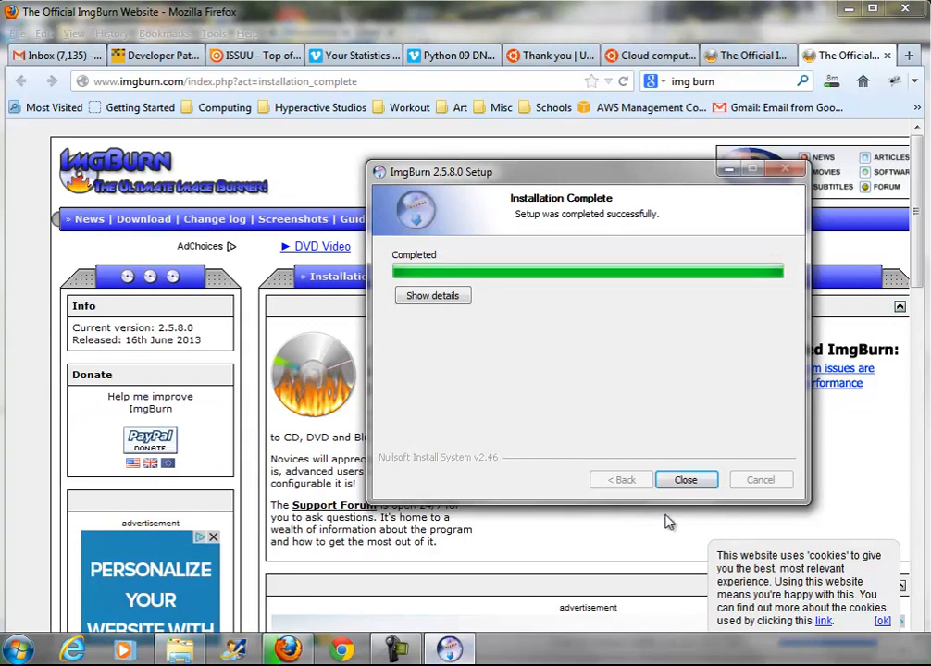
pyautogui.click(686, 482)
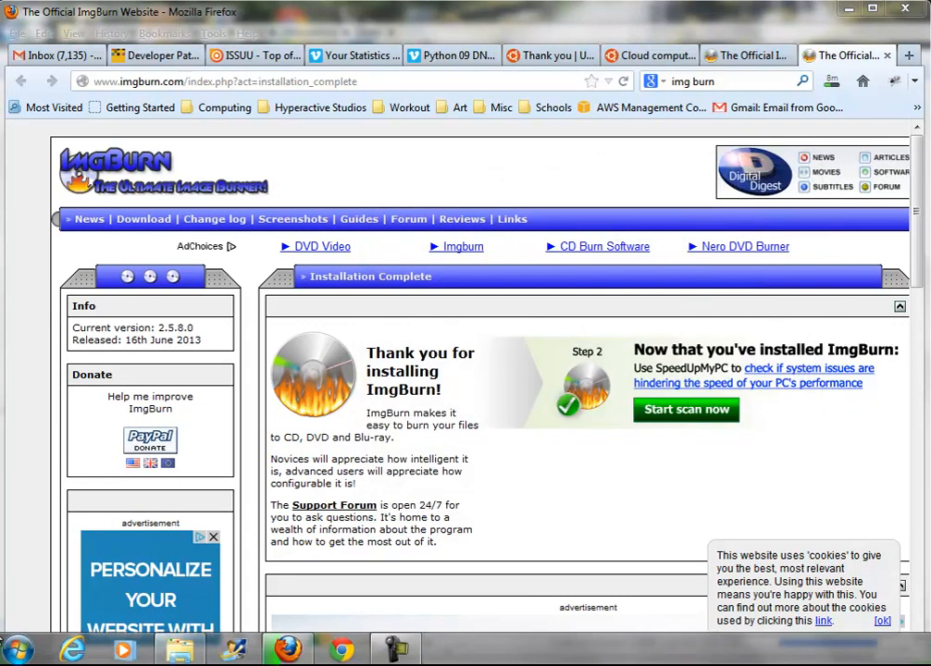
pyautogui.click(17, 653)
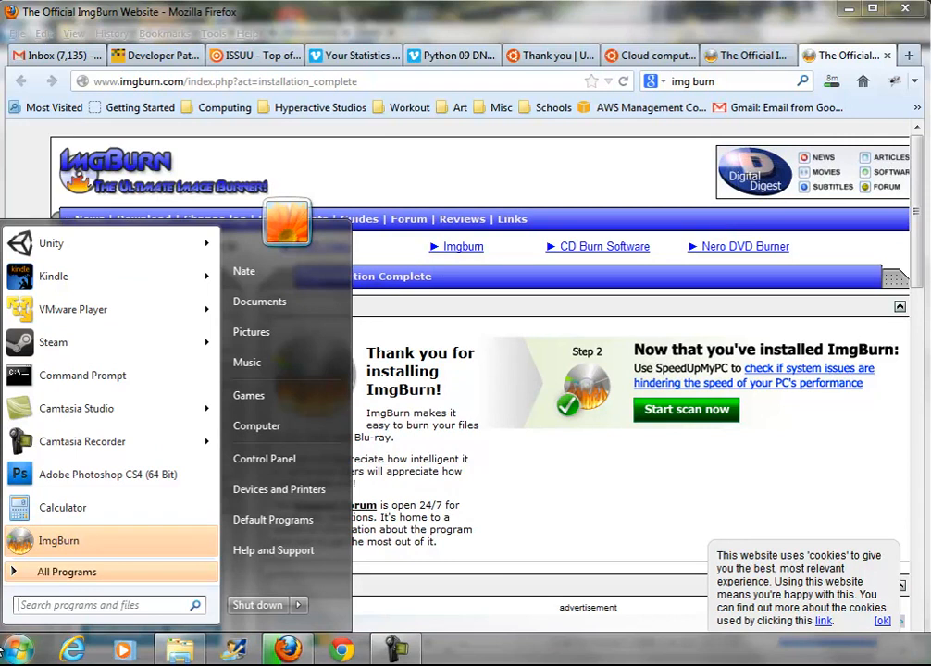
pyautogui.click(58, 541)
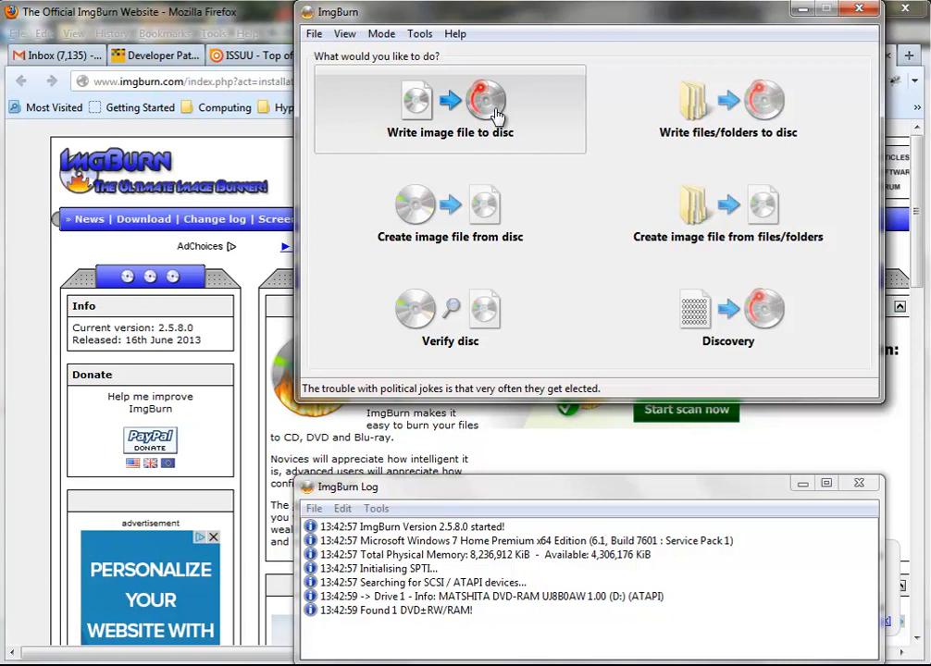
# Reposition the ImgBurn window, choose writing an image file to disc, and browse GameDev (X:)
pyautogui.moveTo(631, 25); pyautogui.dragTo(436, 96)
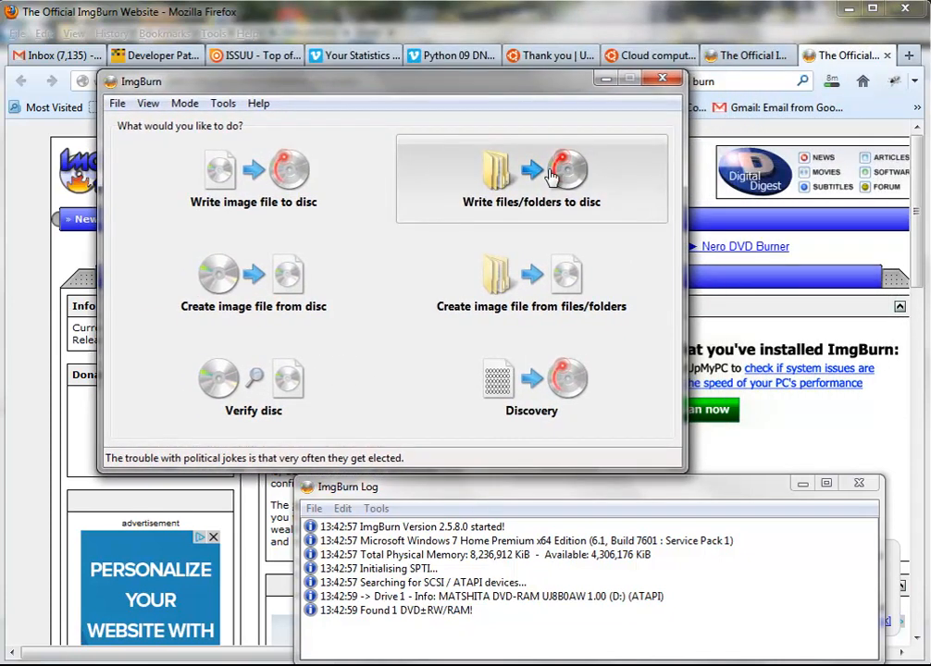
pyautogui.click(289, 176)
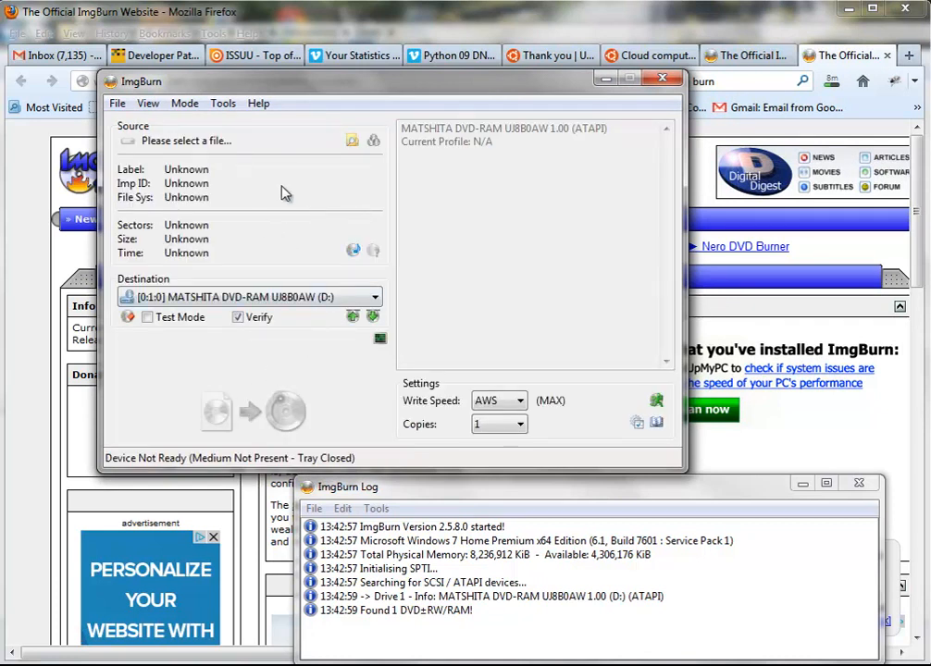
pyautogui.click(353, 141)
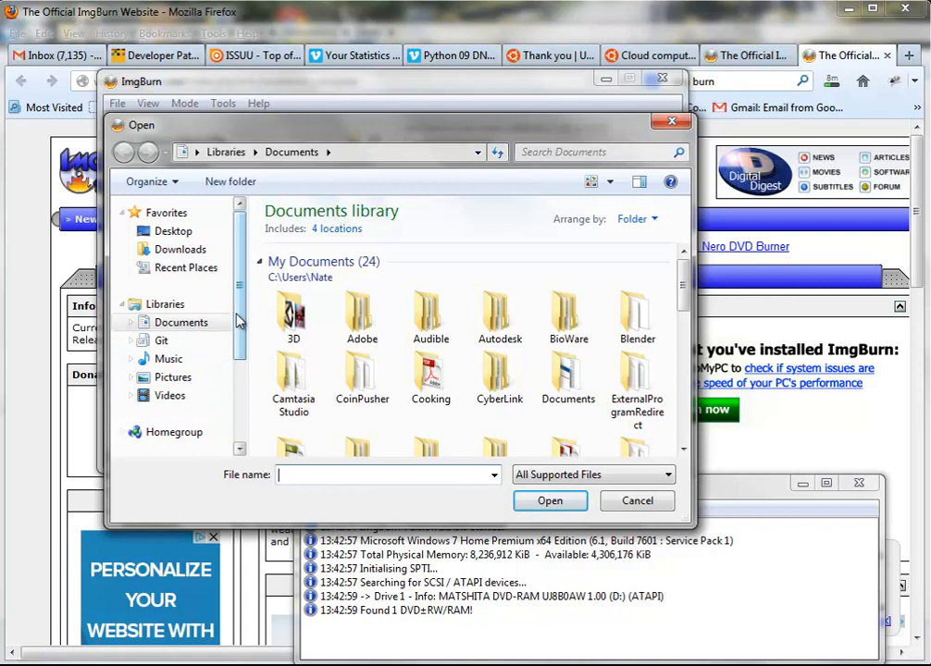
pyautogui.moveTo(242, 315); pyautogui.dragTo(245, 395)
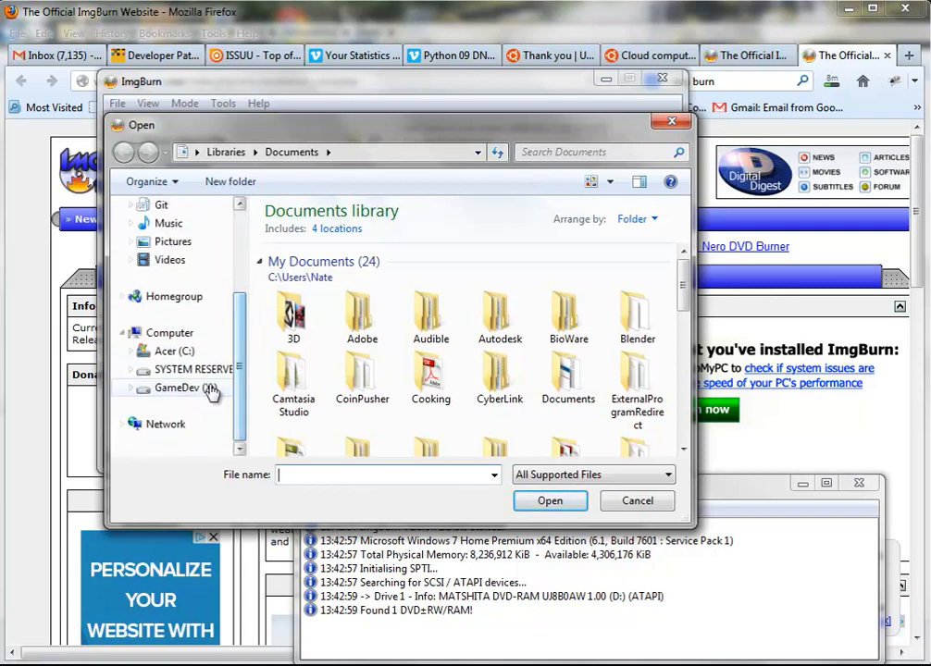
pyautogui.click(212, 392)
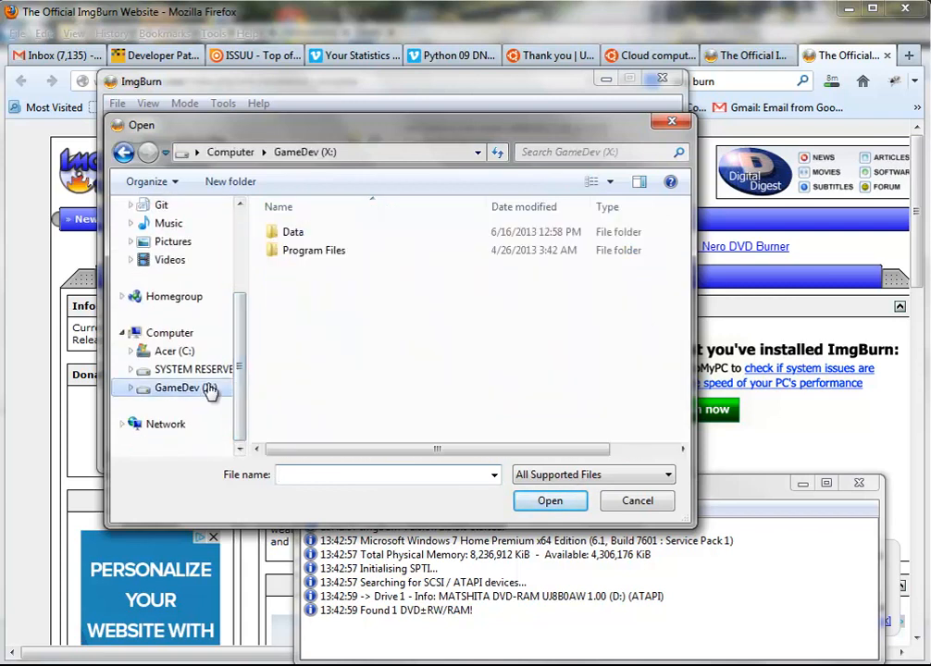
# Try loading ubuntu-12.04.2-desktop-amd64 from Data > Networking > Linux, dismissing the invalid-format error
pyautogui.doubleClick(326, 237)
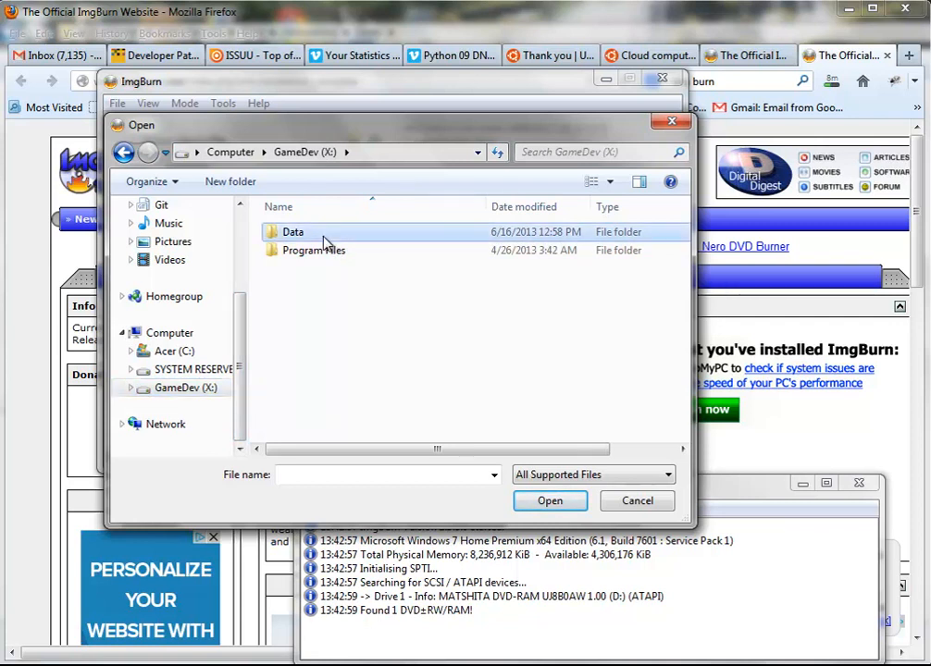
pyautogui.scroll(-2, 344, 326)
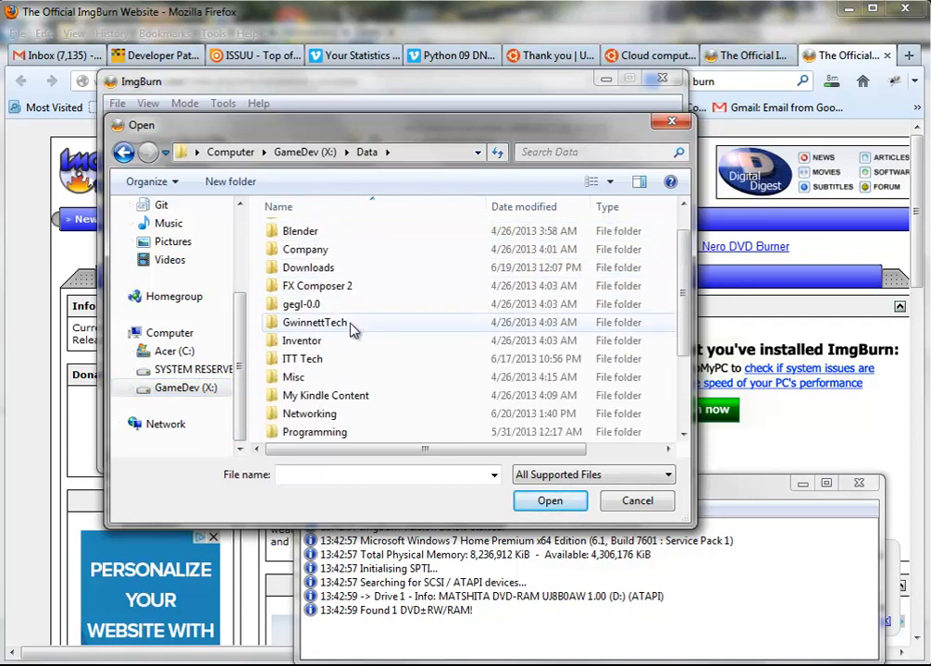
pyautogui.doubleClick(339, 360)
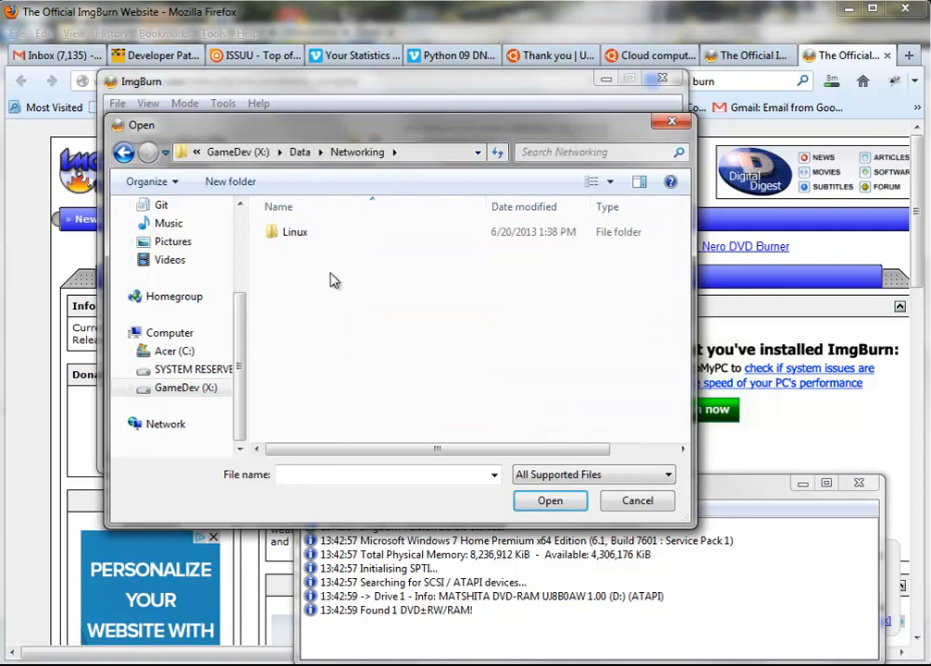
pyautogui.doubleClick(329, 237)
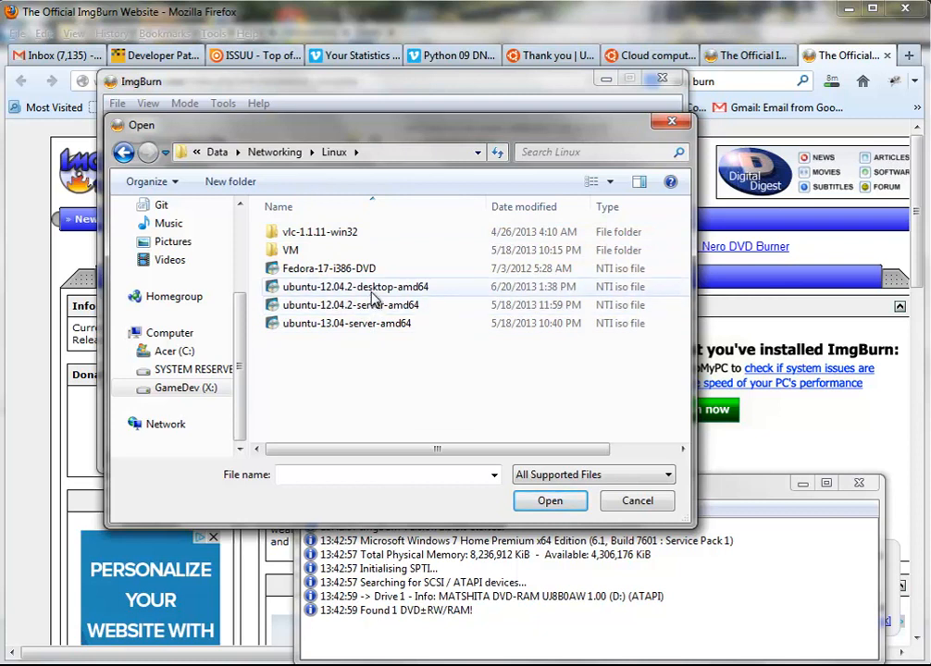
pyautogui.click(371, 289)
pyautogui.click(521, 506)
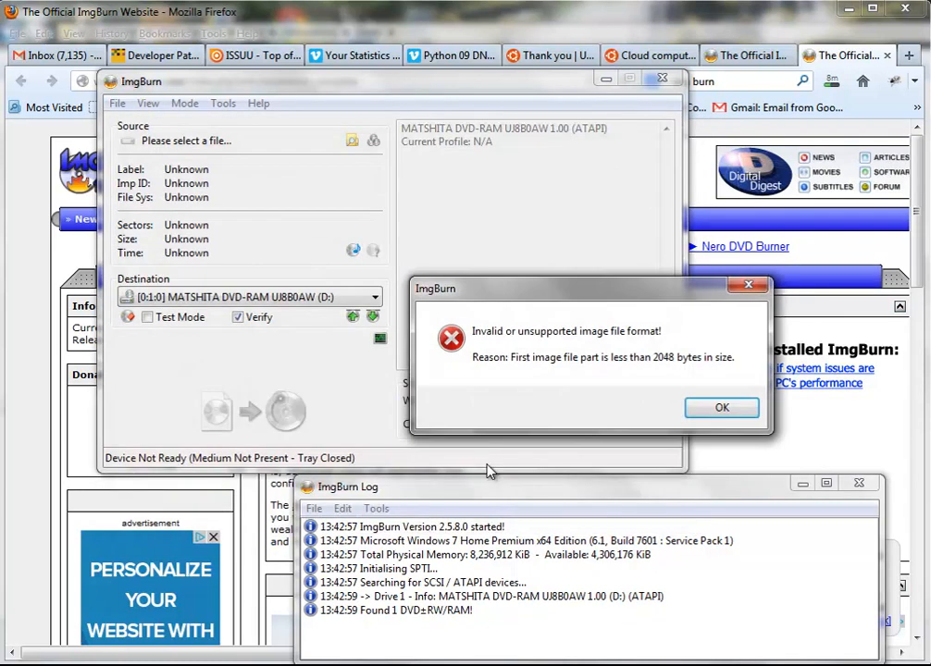
pyautogui.click(703, 410)
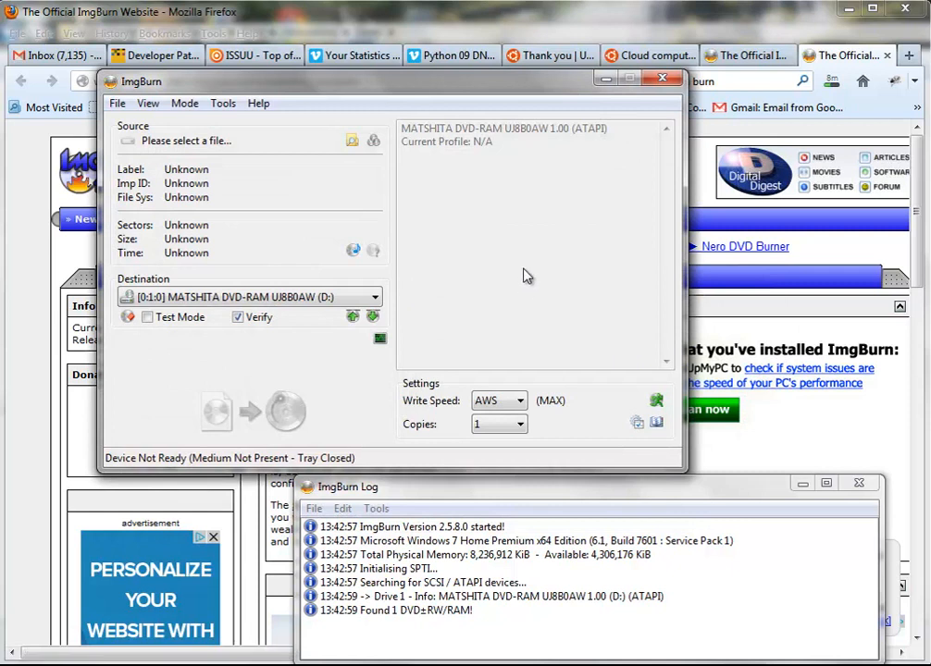
# Load ubuntu-12.04.2-server-amd64.iso from GameDev (X:) > Data > Networking > Linux as the source image
pyautogui.click(353, 144)
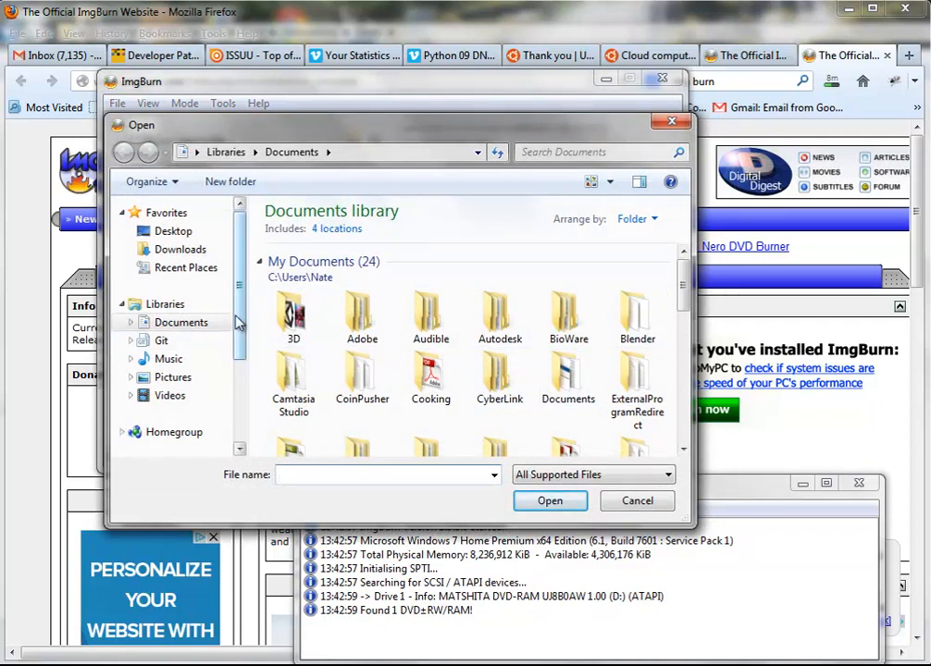
pyautogui.scroll(-3, 237, 322)
pyautogui.click(202, 388)
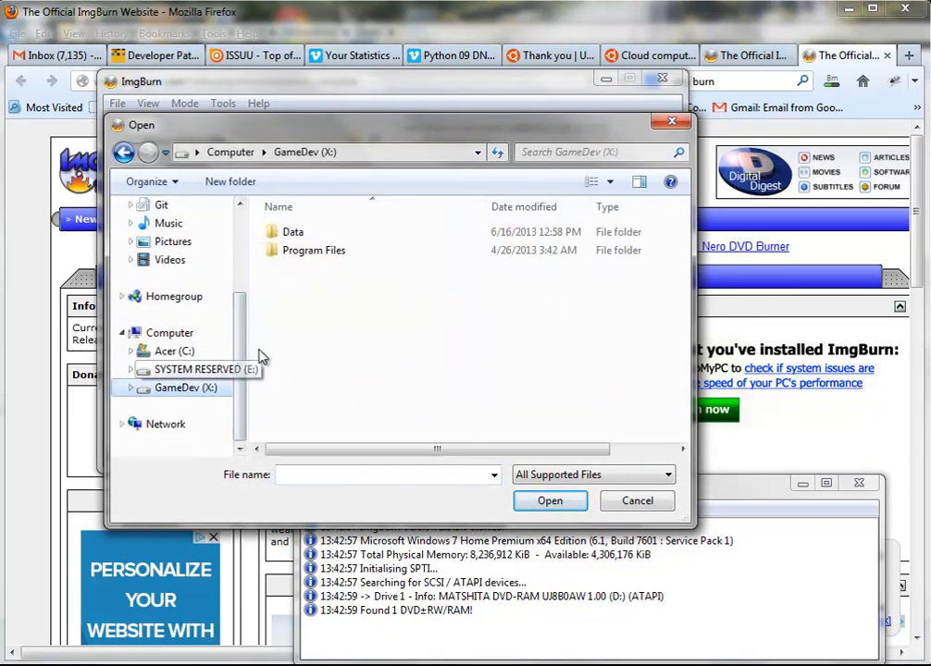
pyautogui.doubleClick(294, 233)
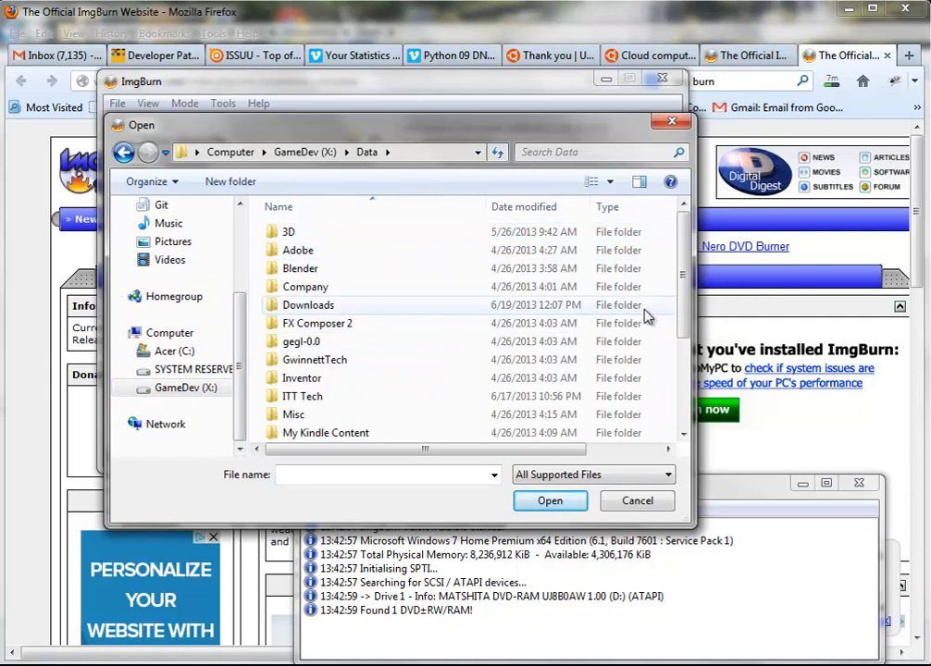
pyautogui.scroll(-2, 674, 312)
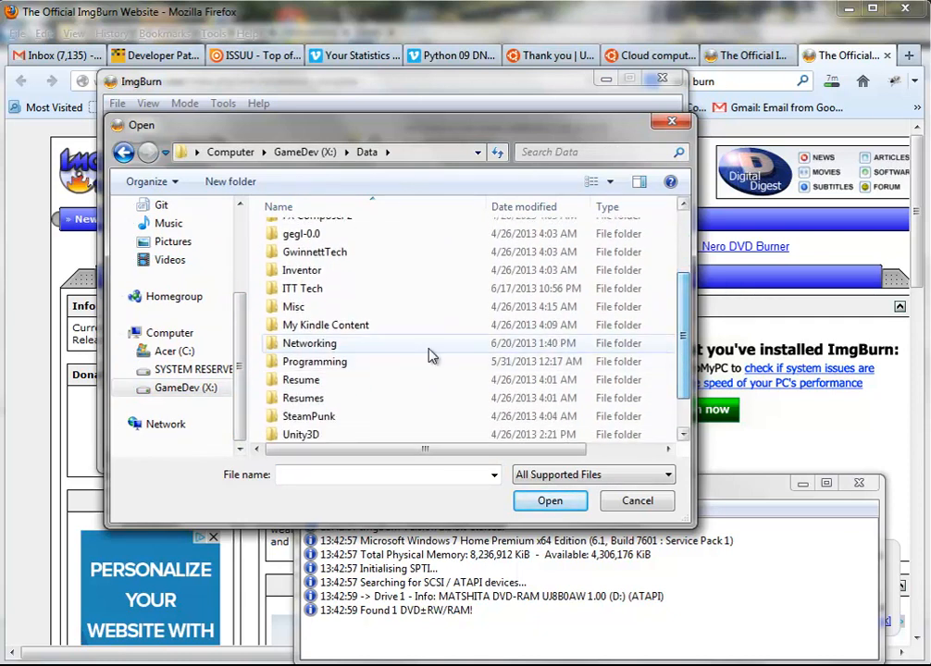
pyautogui.doubleClick(374, 347)
pyautogui.doubleClick(341, 237)
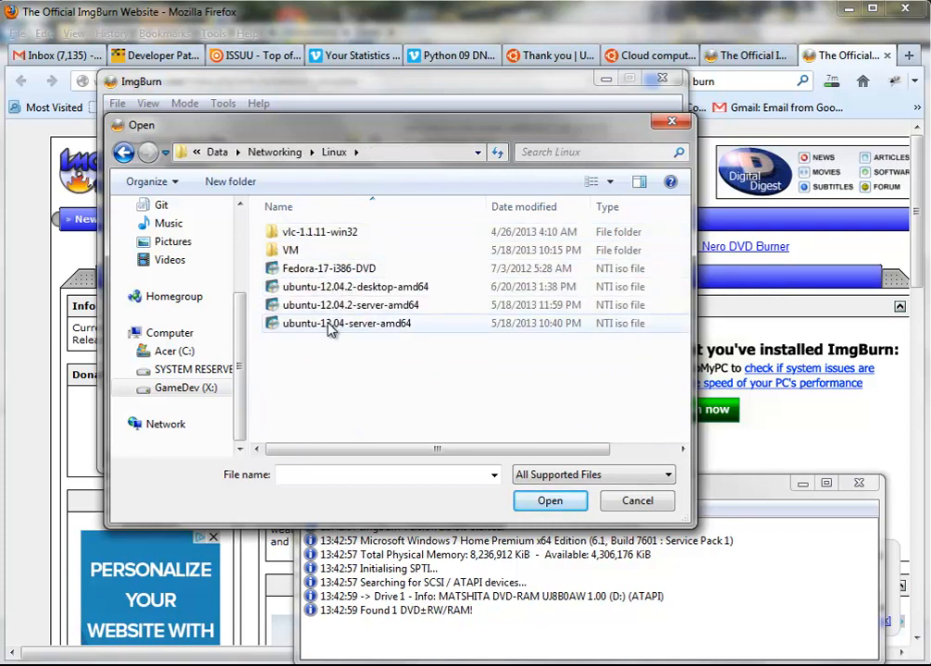
pyautogui.click(357, 305)
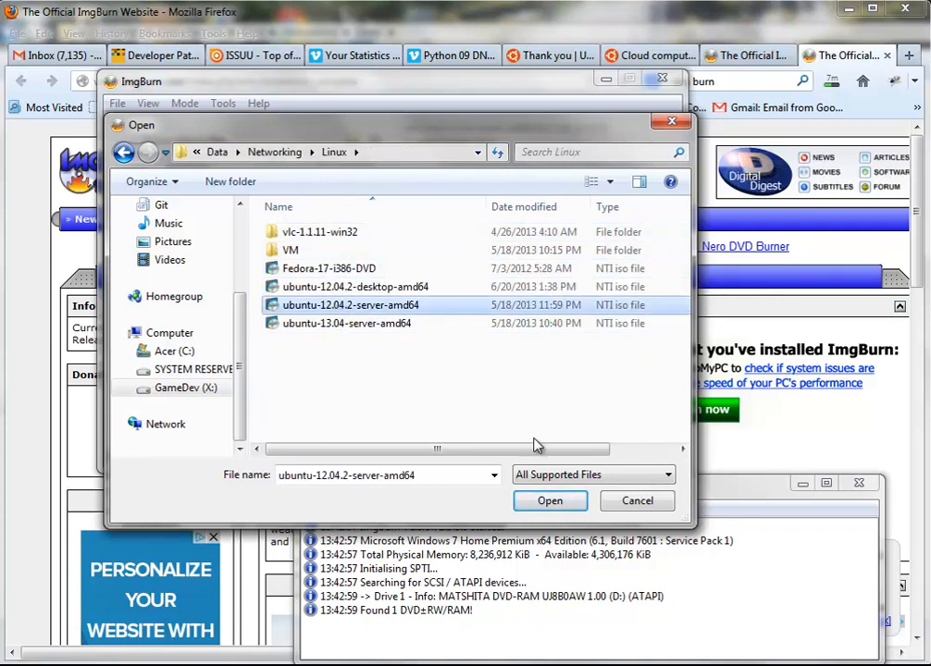
pyautogui.click(548, 501)
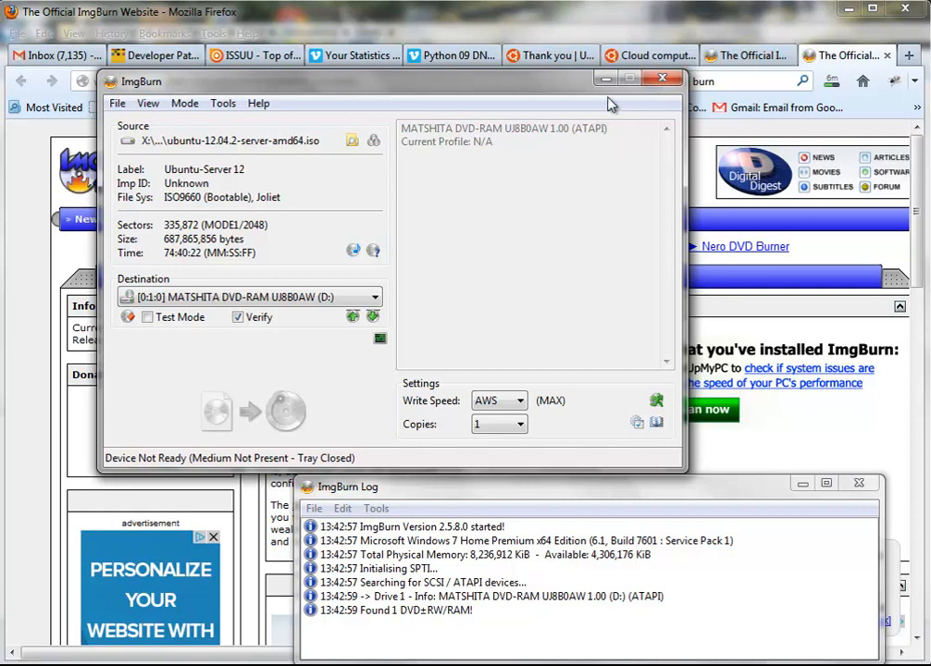
# Close ImgBurn to return to Firefox's Ubuntu download thank-you page
pyautogui.click(663, 81)
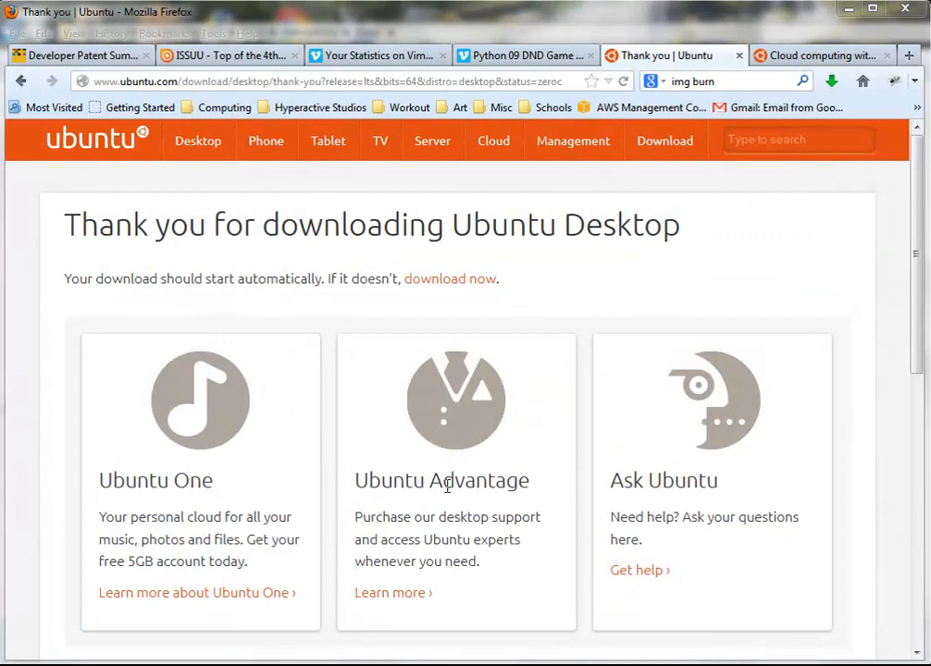
pyautogui.moveTo(55, 657)
# Search Google for 'vmware player' in a new Firefox tab
pyautogui.click(911, 61)
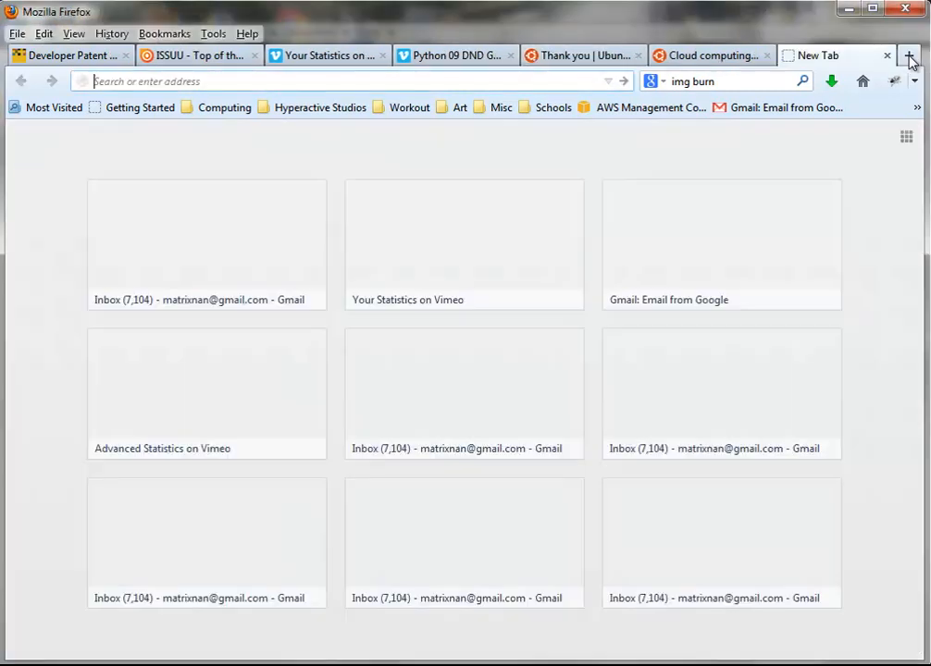
pyautogui.click(748, 88)
pyautogui.write('vm')
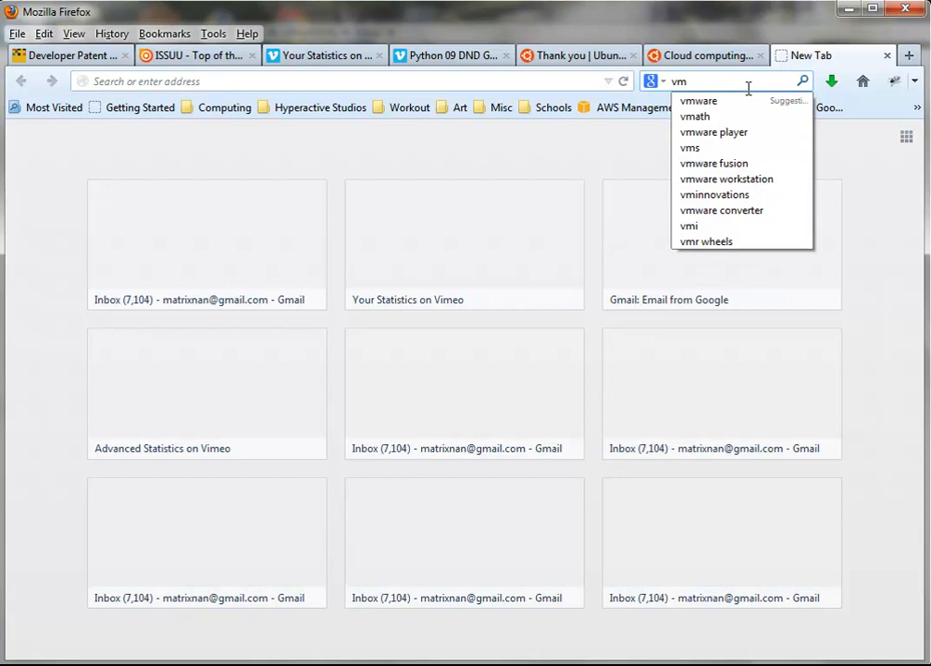
pyautogui.write('ware')
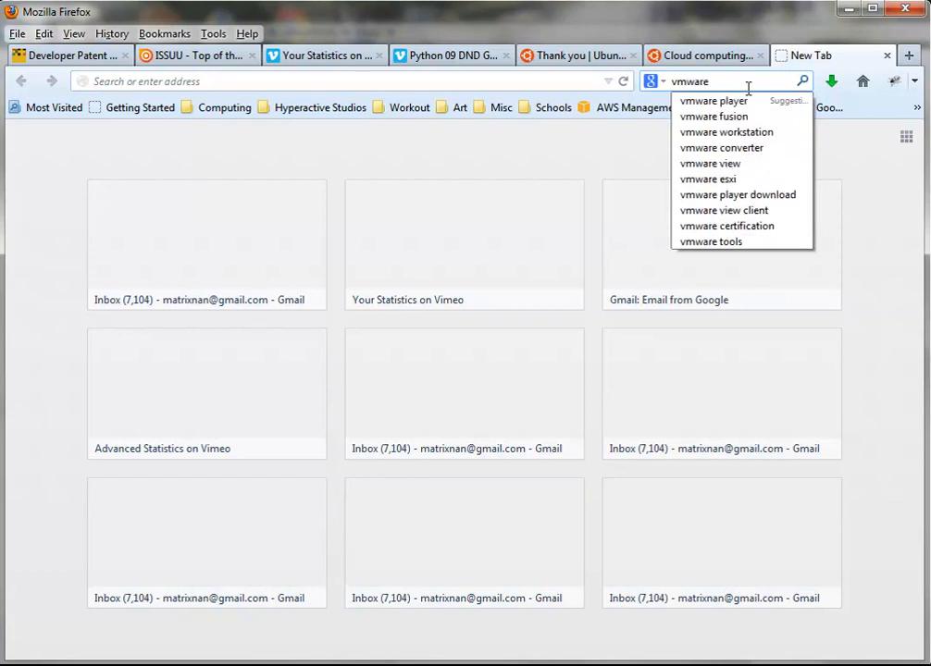
pyautogui.write(' player')
pyautogui.press('Return')
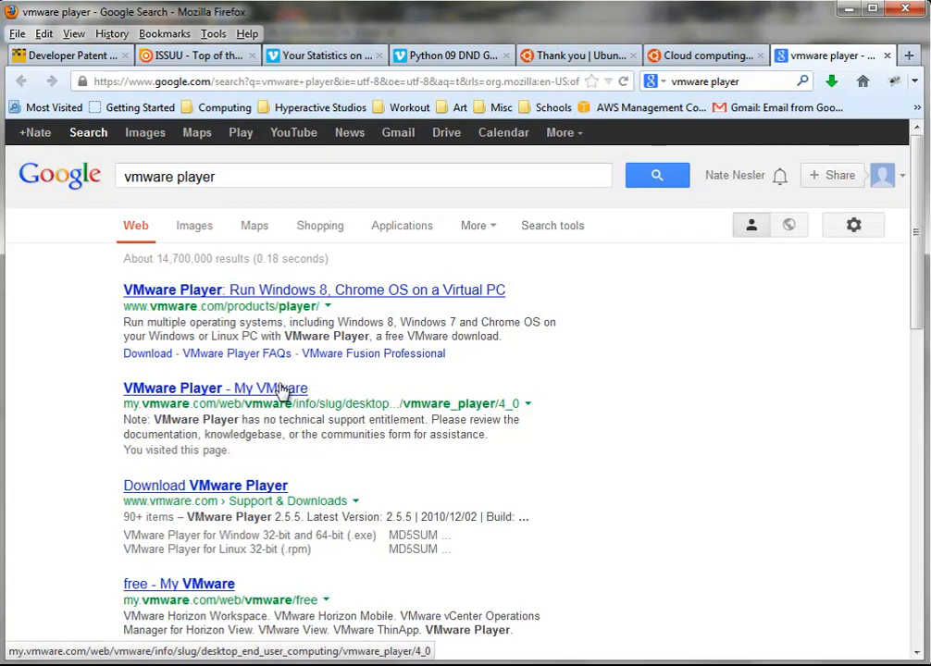
# Check the Download VMware Player result, then go back to the search results
pyautogui.click(274, 491)
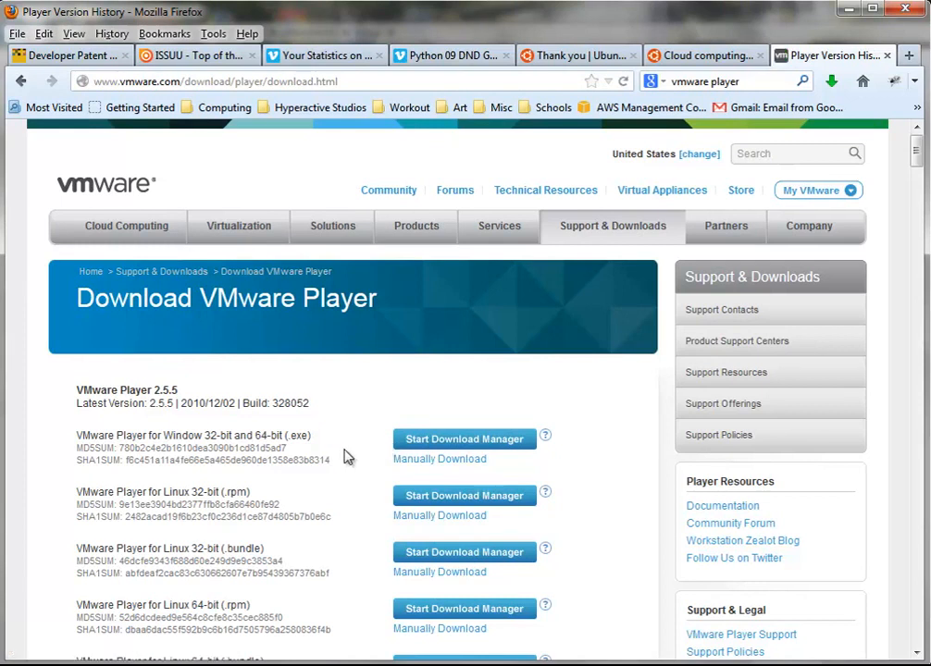
pyautogui.scroll(-1, 340, 460)
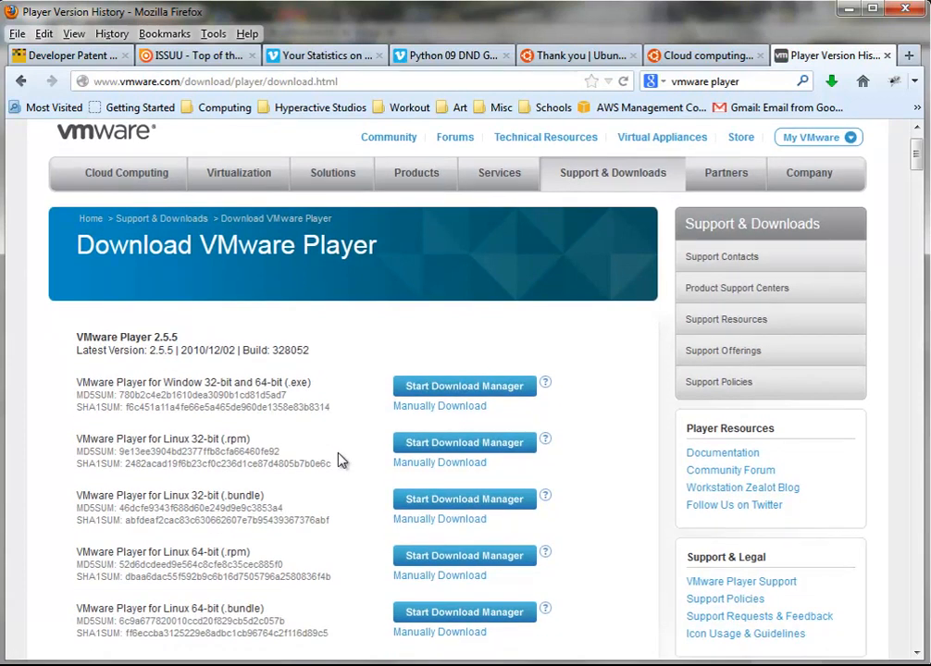
pyautogui.scroll(1, 340, 460)
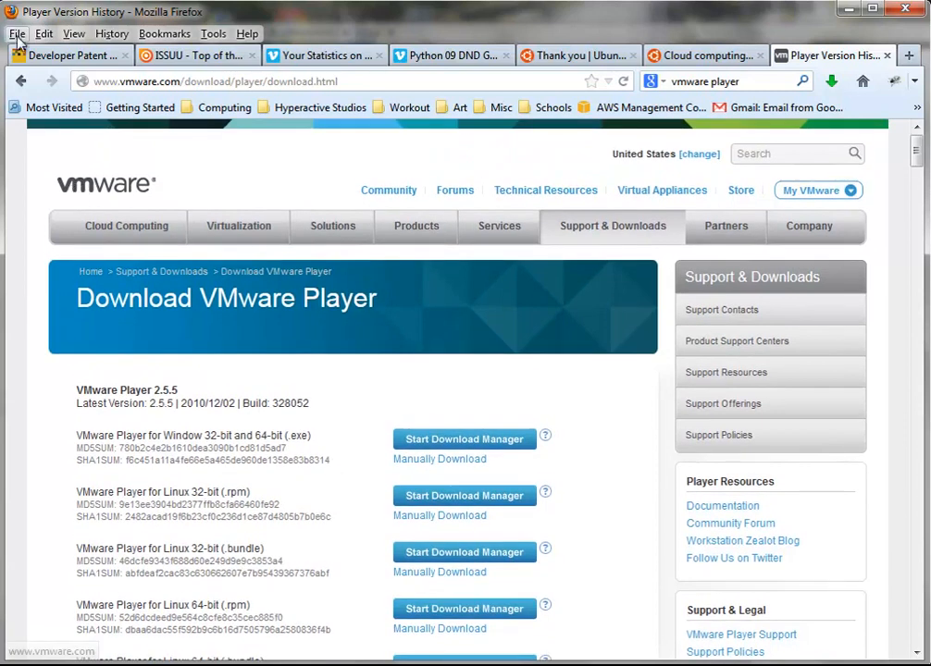
pyautogui.click(22, 81)
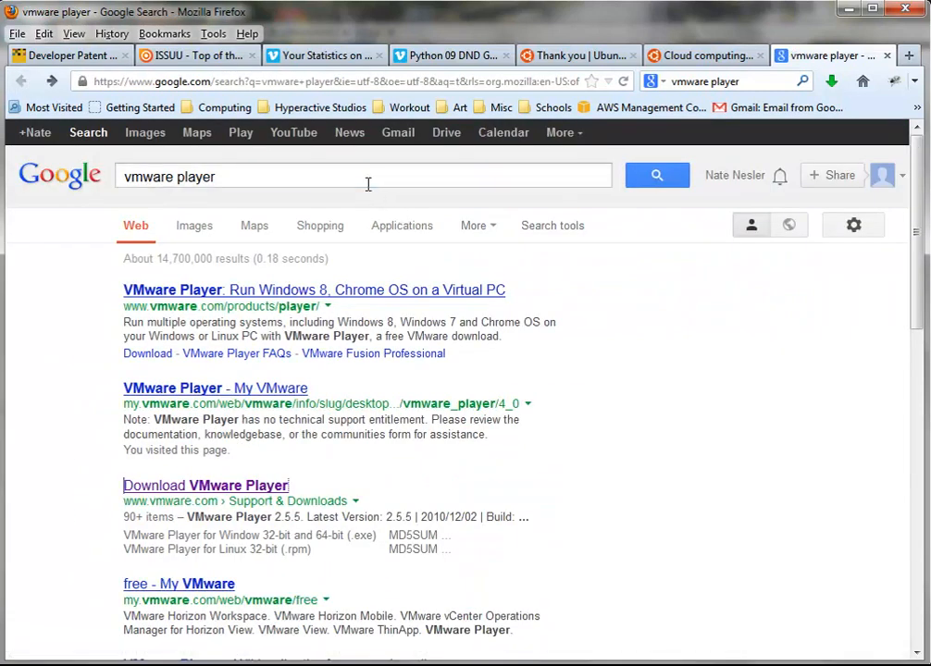
# Search 'vmware player 5.0.2 download' and open the Download VMware Player 5.0.2 page
pyautogui.write('5.0')
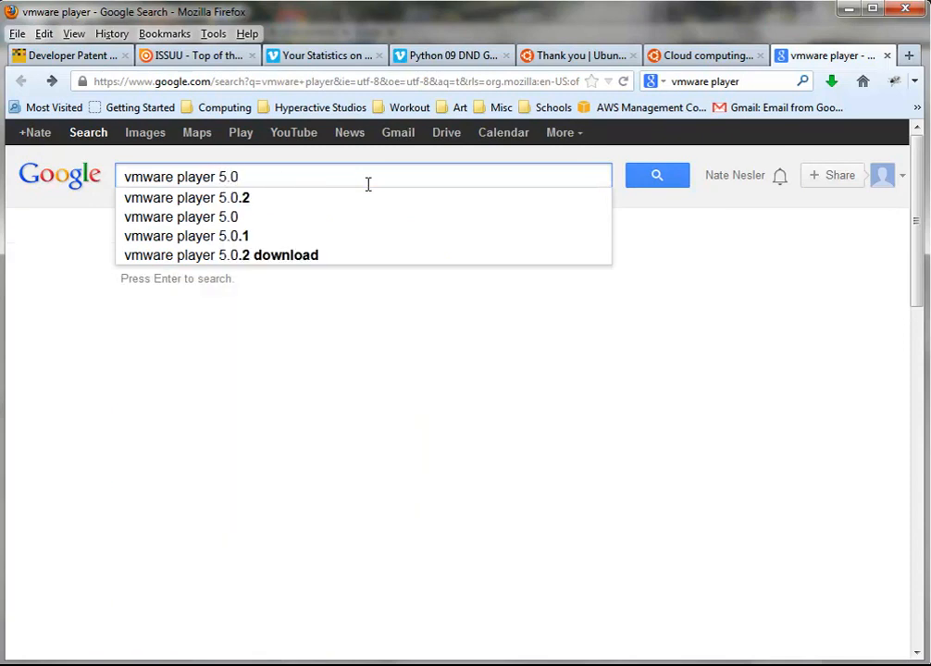
pyautogui.write('.2')
pyautogui.press('Down')
pyautogui.press('Down')
pyautogui.press('Down')
pyautogui.press('Down')
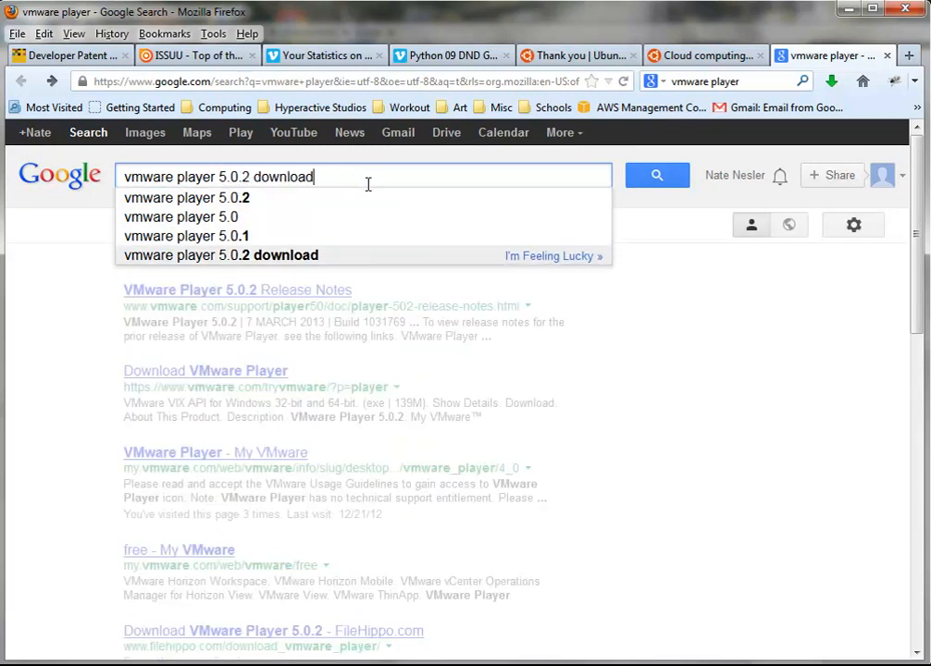
pyautogui.press('Return')
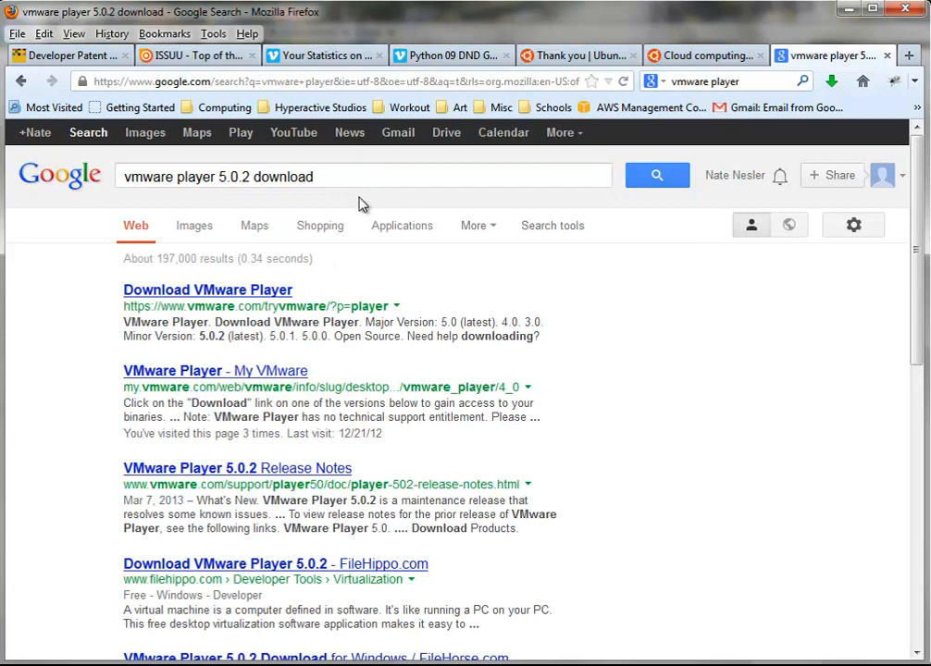
pyautogui.click(285, 292)
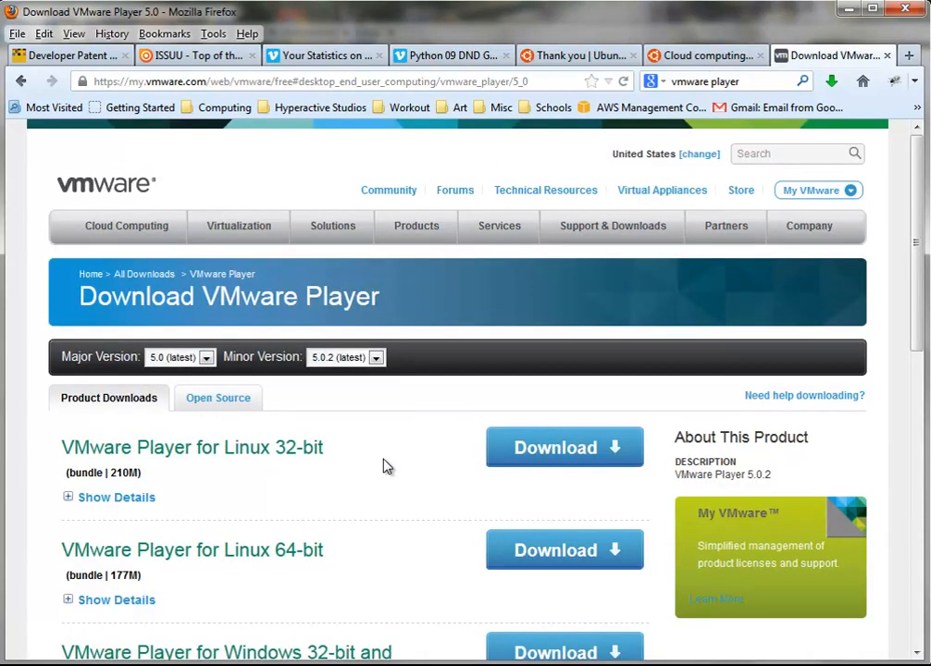
# Download the VMware Player for Windows 32-bit and 64-bit installer, saving it to the Networking folder
pyautogui.scroll(-5, 382, 466)
pyautogui.scroll(-1, 387, 466)
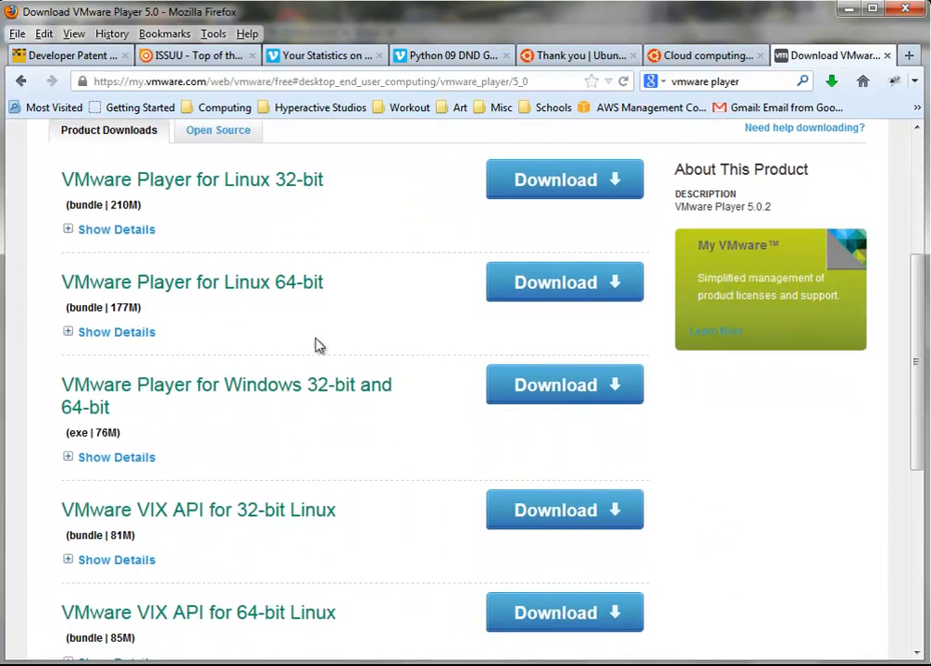
pyautogui.scroll(-3, 352, 540)
pyautogui.scroll(-2, 350, 541)
pyautogui.scroll(5, 350, 540)
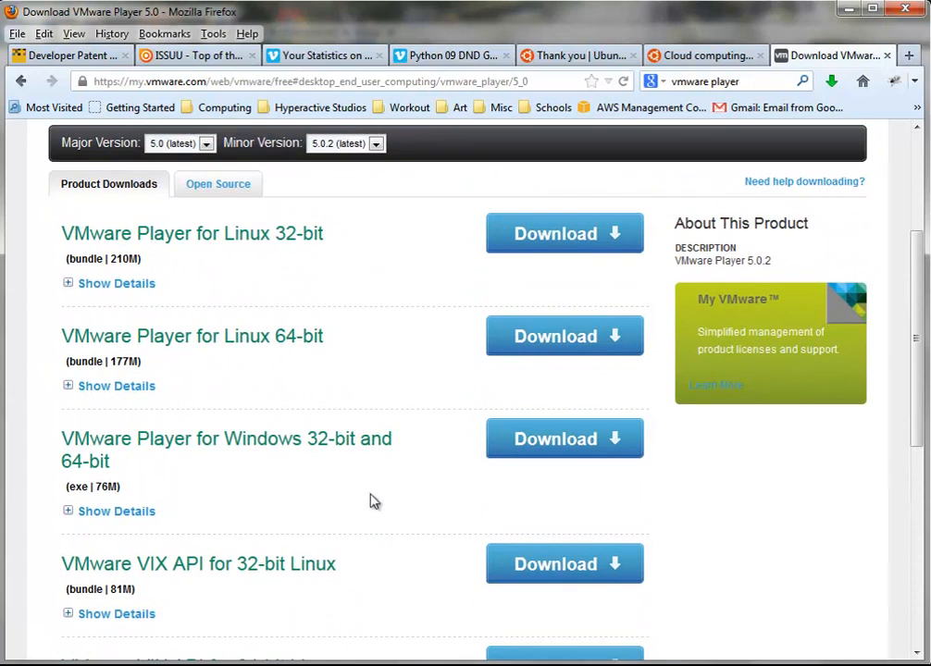
pyautogui.click(530, 437)
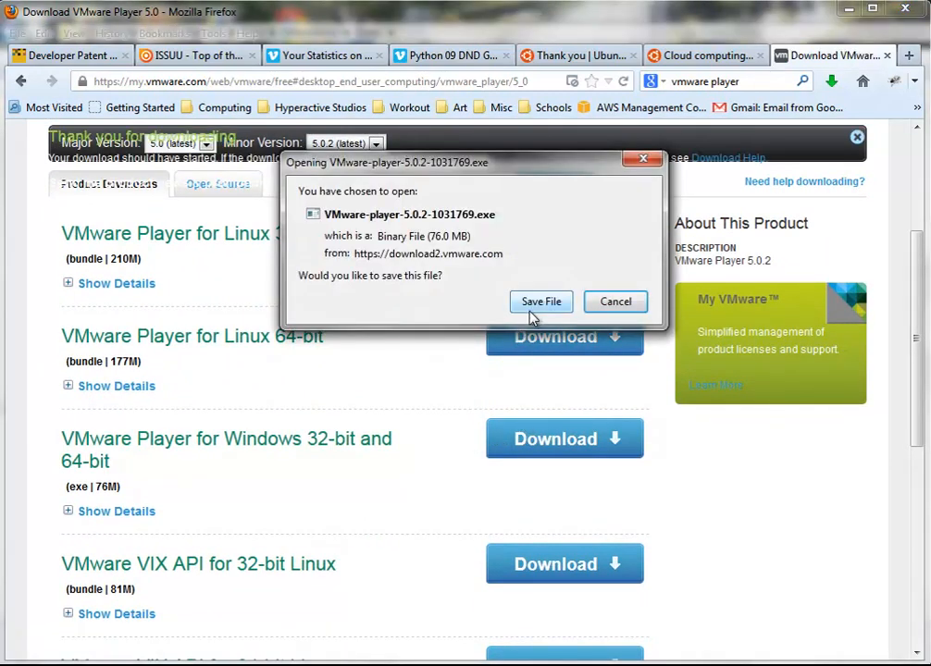
pyautogui.click(536, 307)
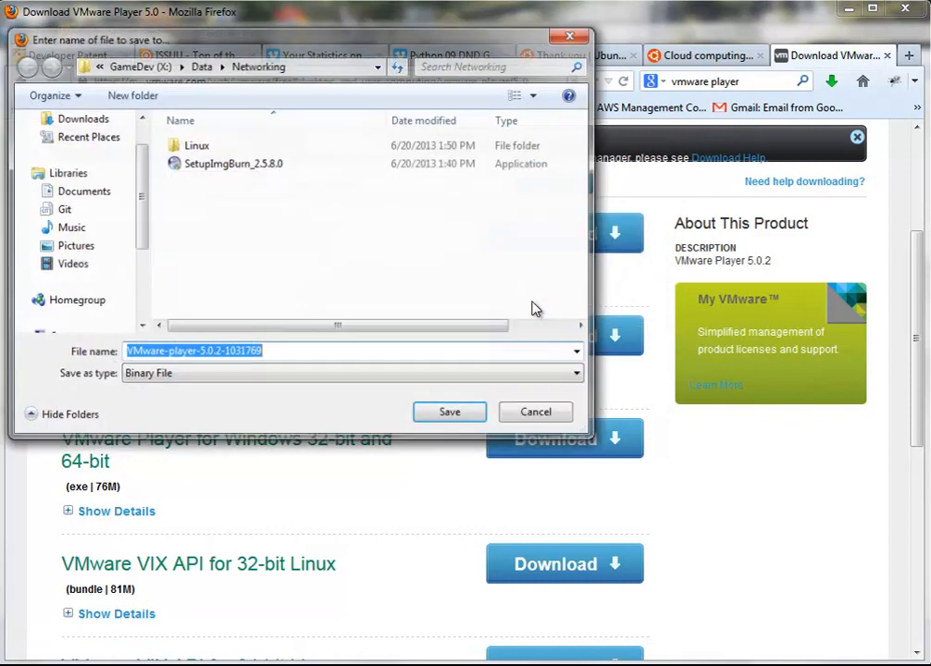
pyautogui.click(430, 419)
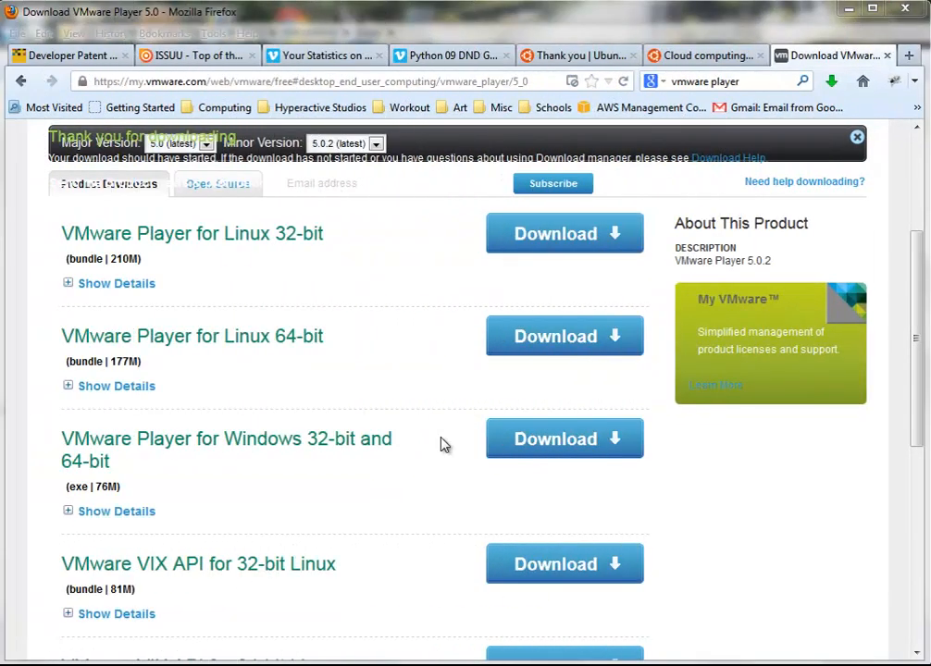
# Run the downloaded VMware Player 5.0.2 installer from the Firefox Downloads panel
pyautogui.click(832, 83)
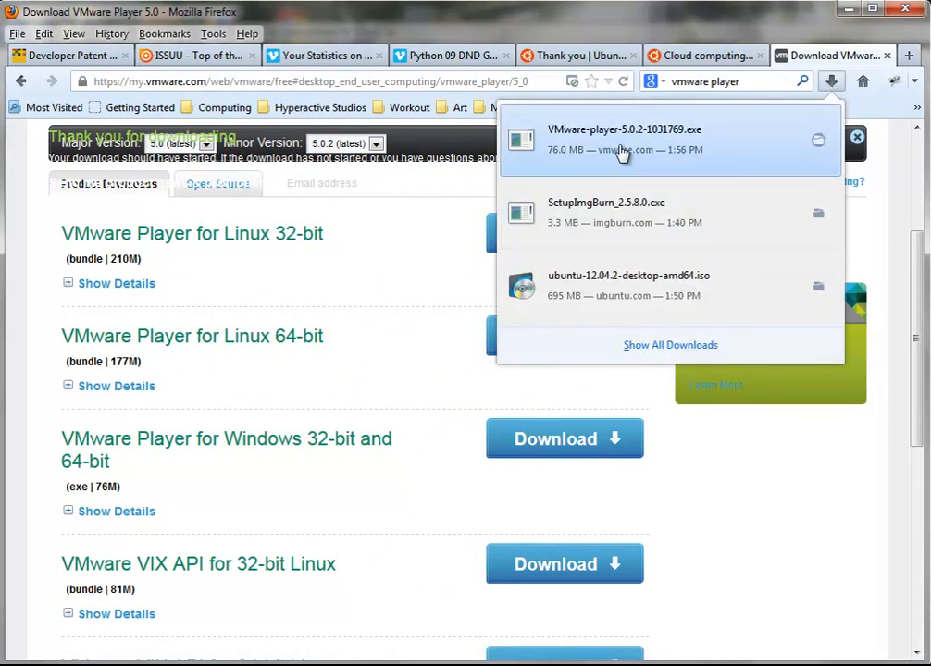
pyautogui.click(620, 148)
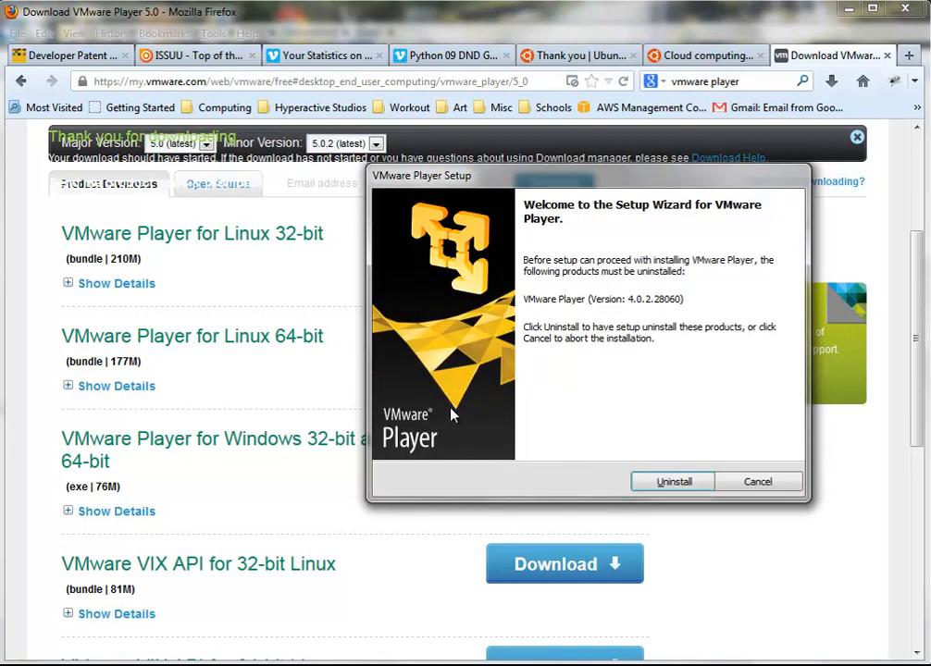
# Uninstall the older VMware Player 4.0.2 so the new version's installer can proceed
pyautogui.click(662, 481)
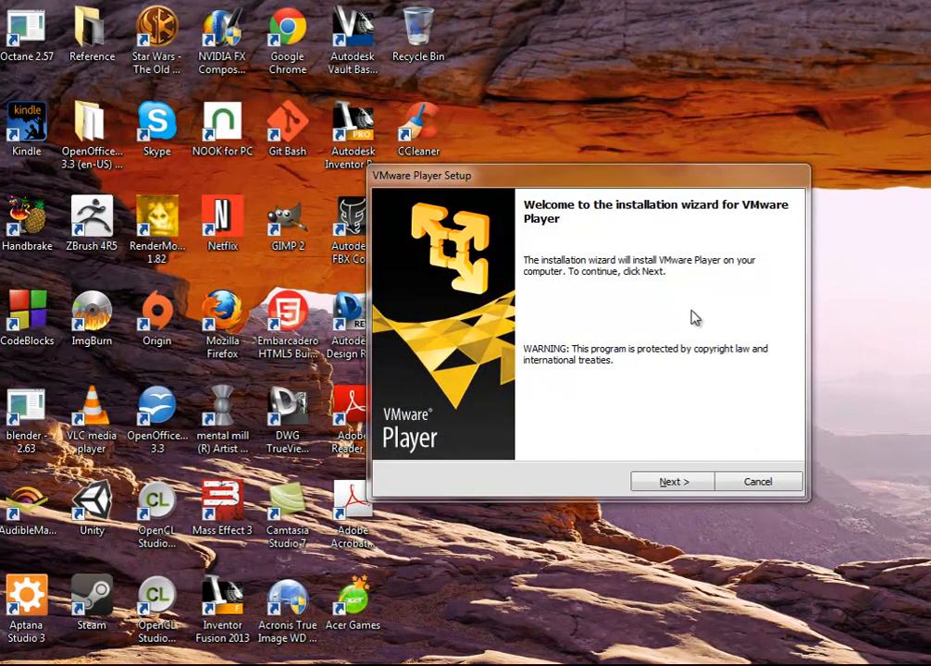
# Install VMware Player to the default Program Files folder with update checks off and both shortcuts
pyautogui.click(664, 485)
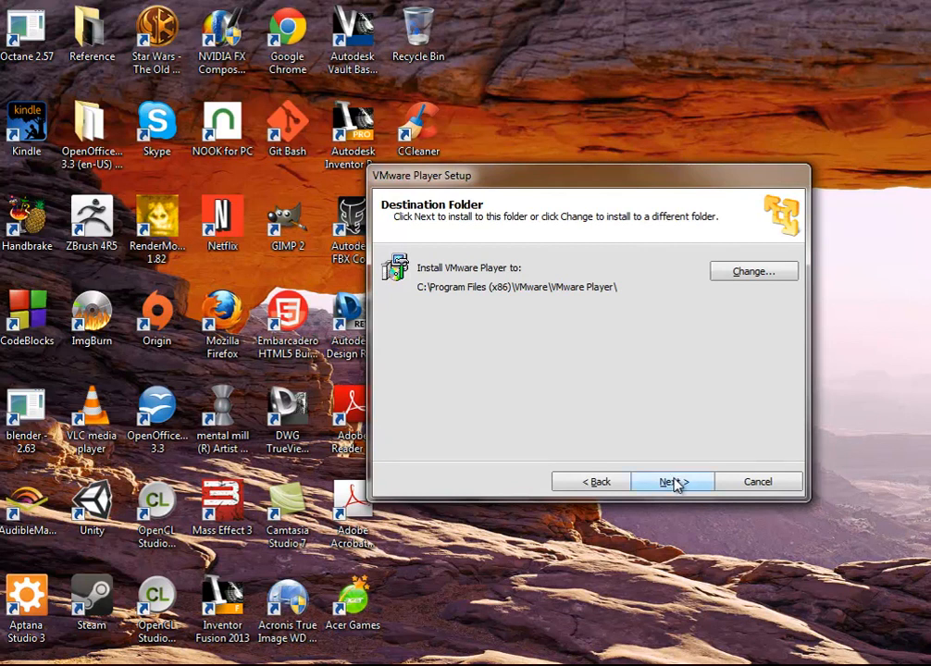
pyautogui.click(677, 484)
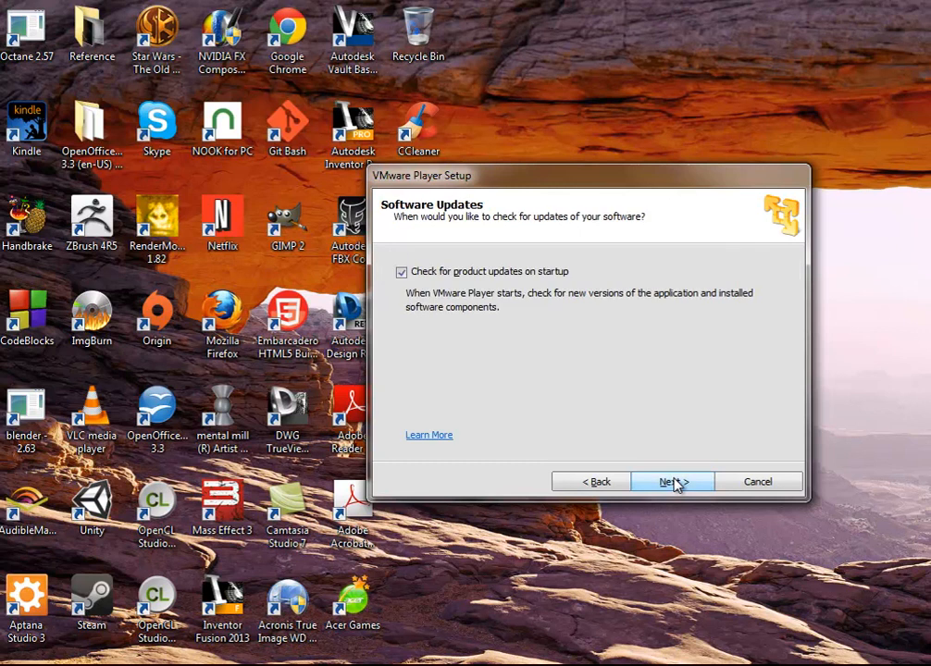
pyautogui.click(402, 272)
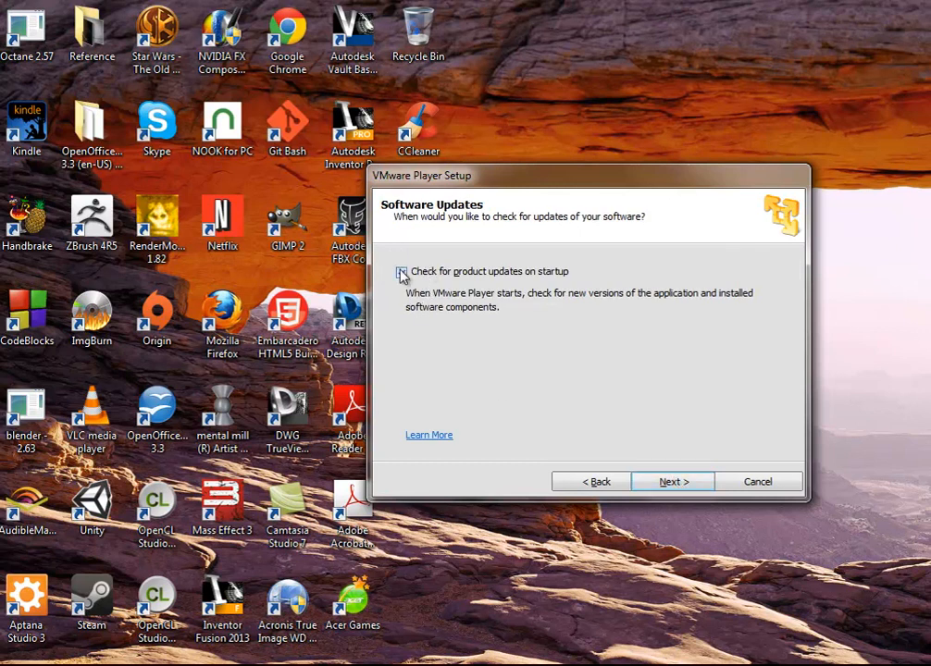
pyautogui.click(665, 487)
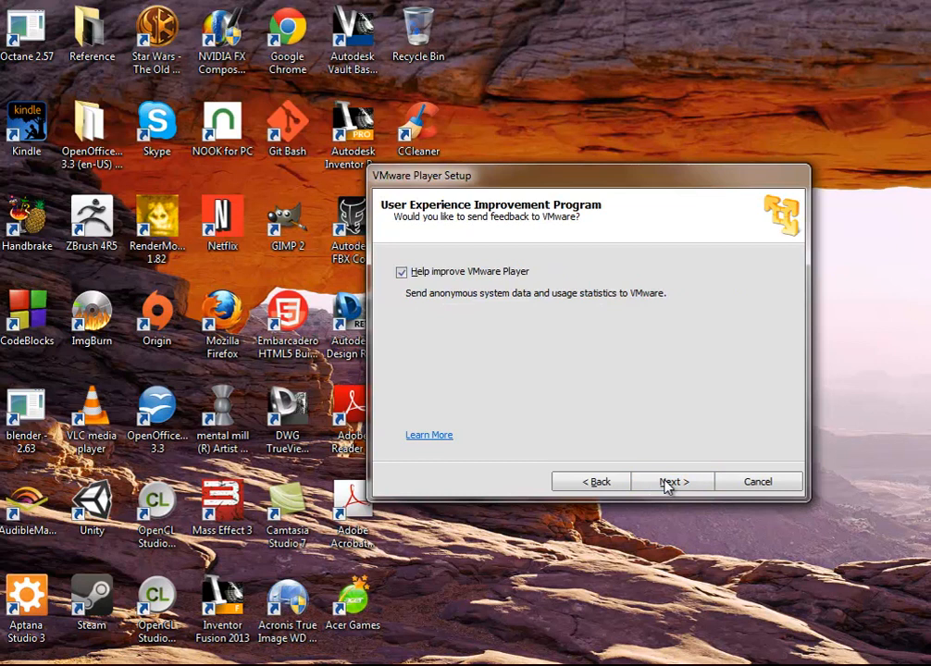
pyautogui.click(666, 483)
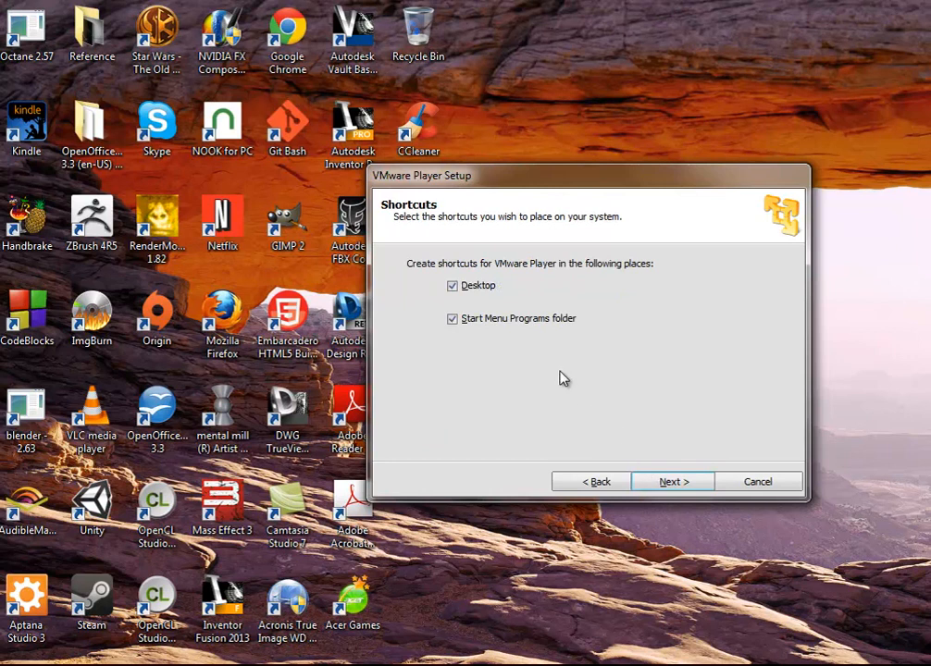
pyautogui.click(668, 483)
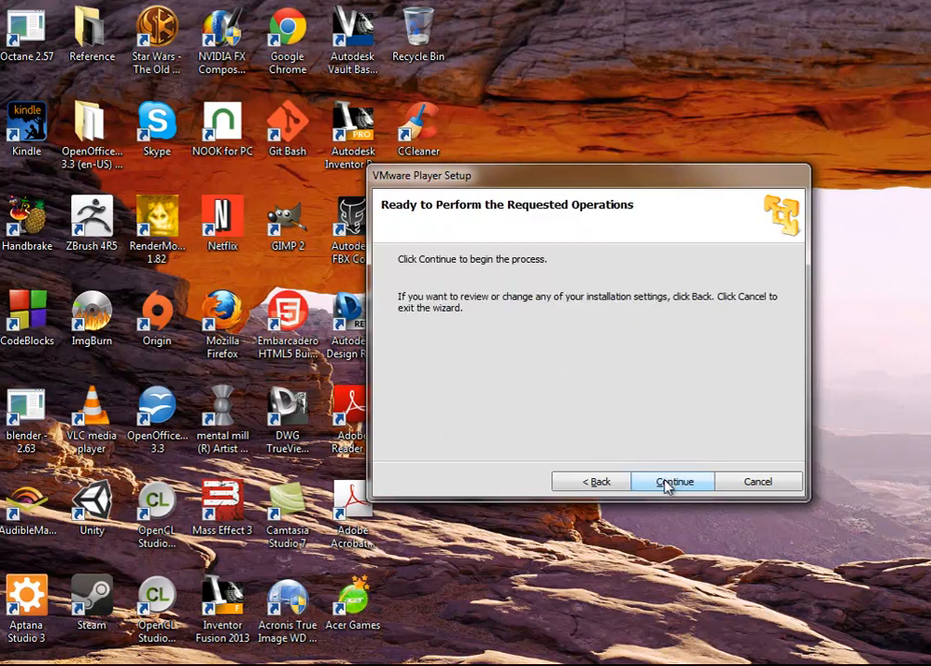
pyautogui.click(667, 485)
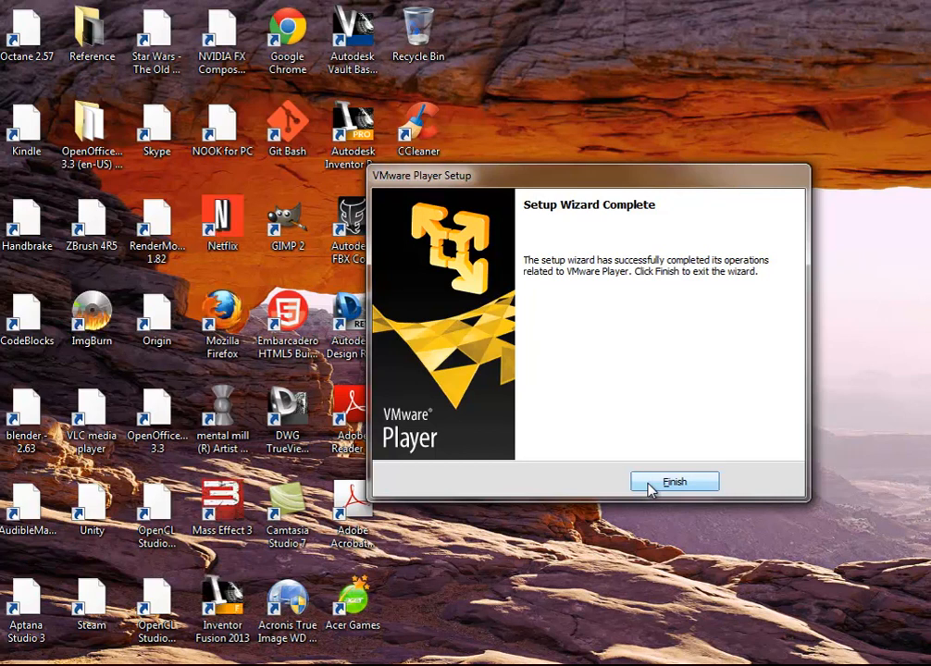
# Close the finished setup wizard and launch VMware Player from its desktop shortcut
pyautogui.click(649, 490)
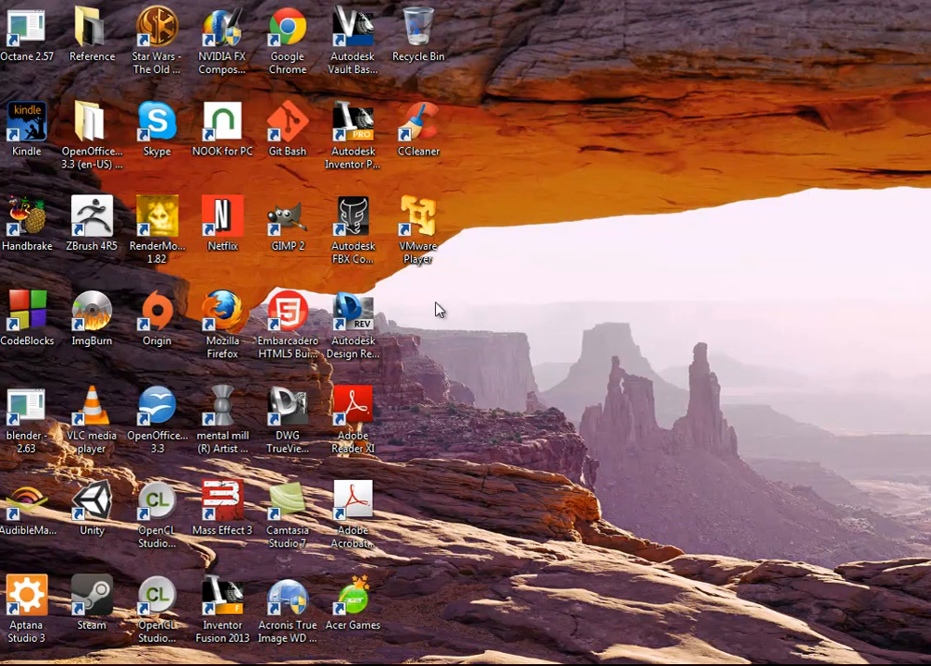
pyautogui.doubleClick(420, 225)
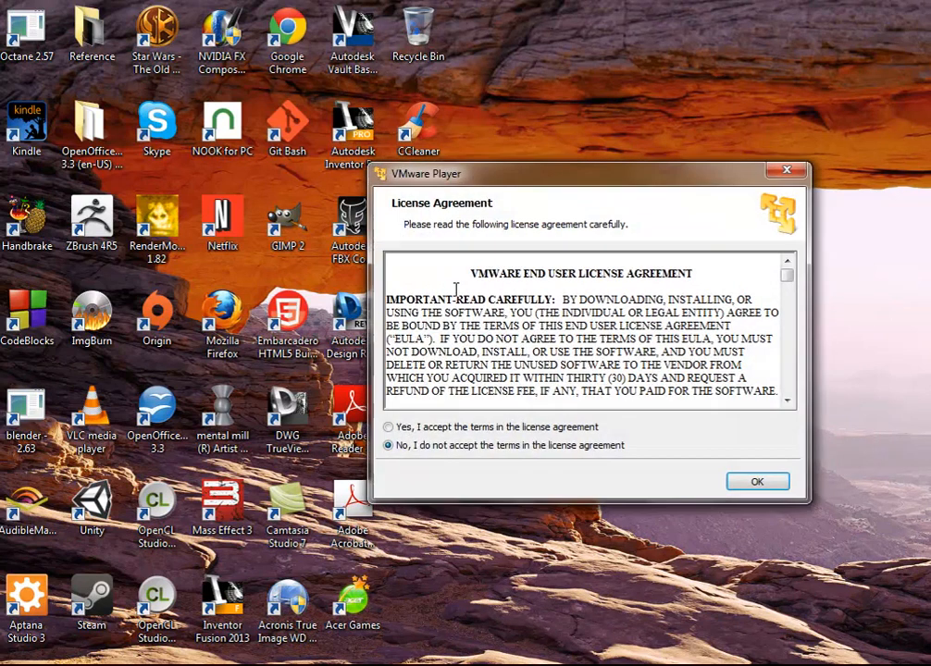
# Accept the VMware Player license agreement terms and confirm
pyautogui.click(431, 429)
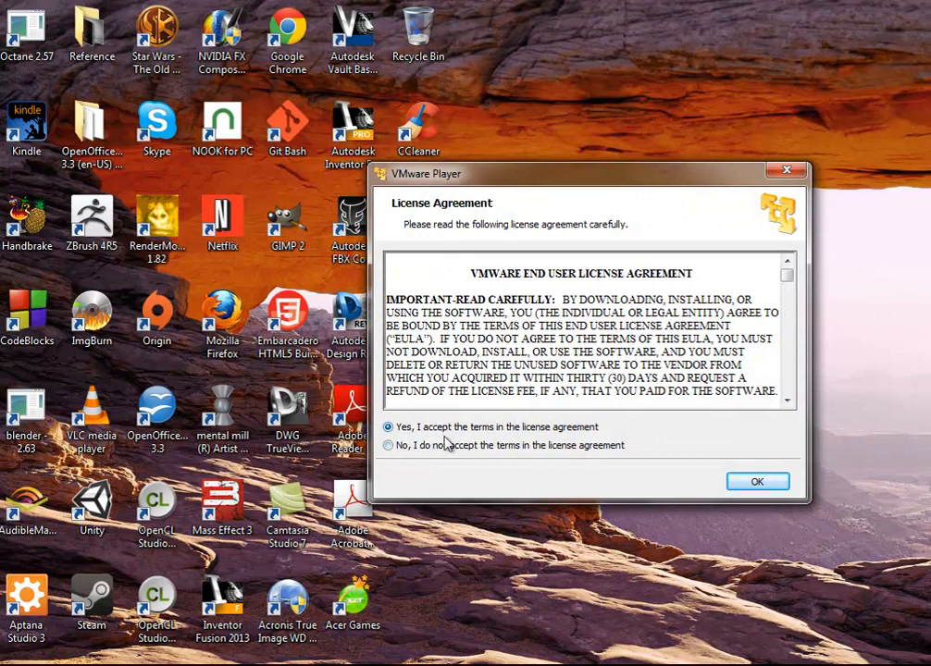
pyautogui.click(757, 483)
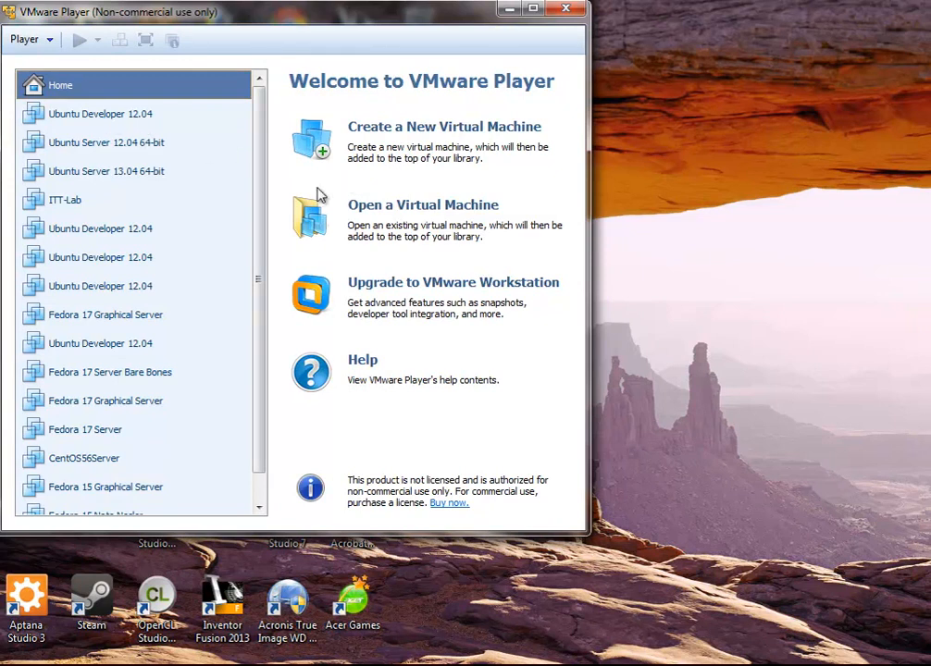
# Start the New Virtual Machine Wizard from the VMware Player home page
pyautogui.click(413, 137)
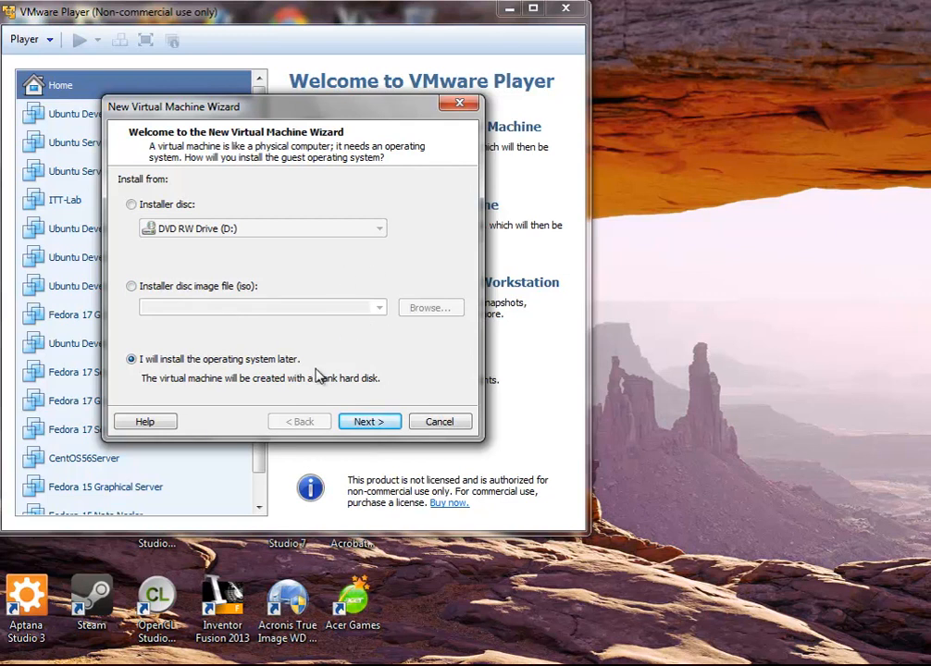
# Choose to install the operating system later, with Ubuntu 64-bit as the Linux version
pyautogui.click(367, 422)
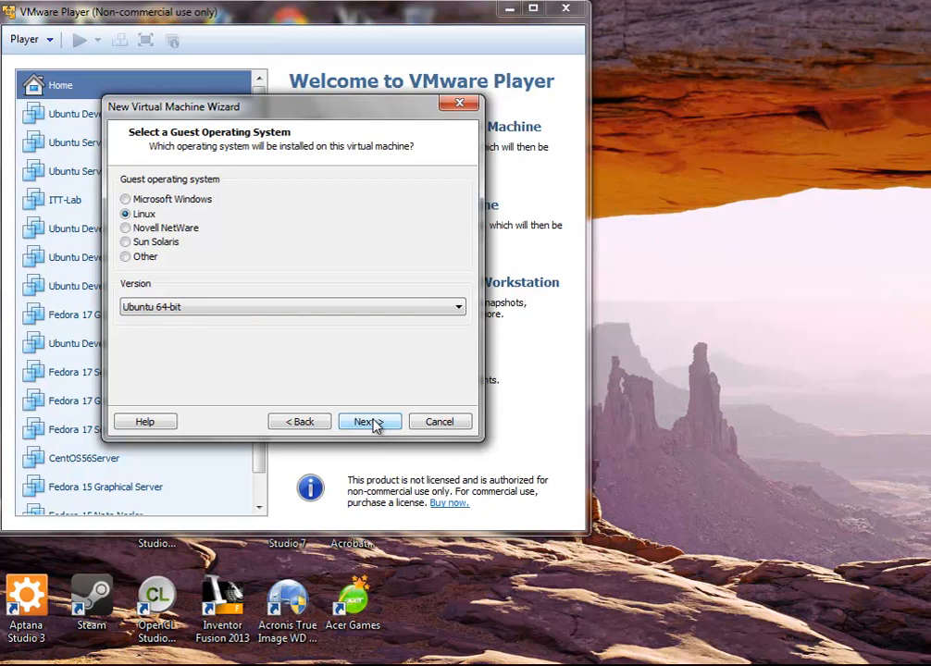
pyautogui.click(460, 307)
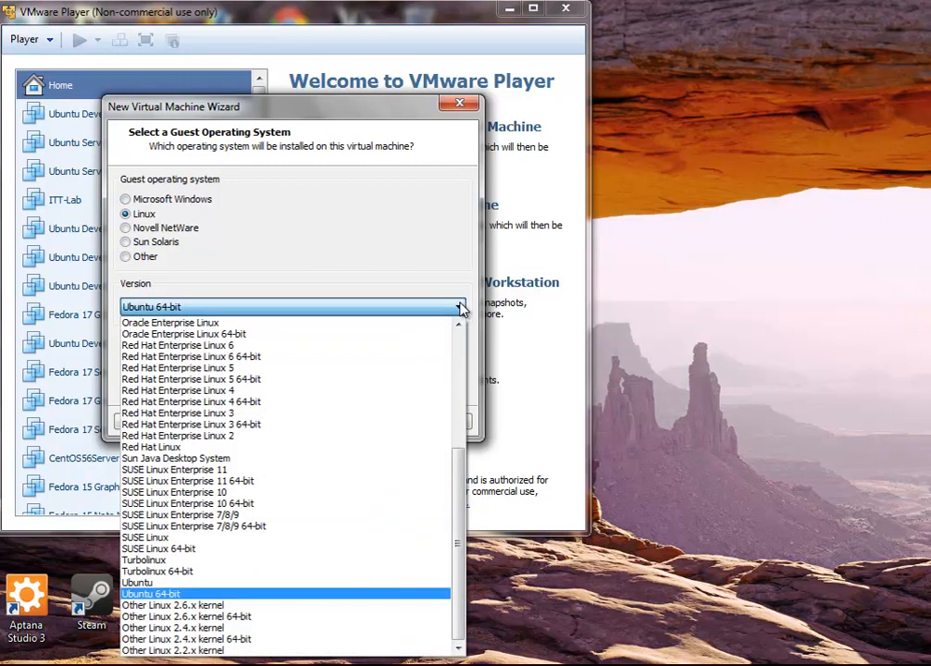
pyautogui.click(315, 593)
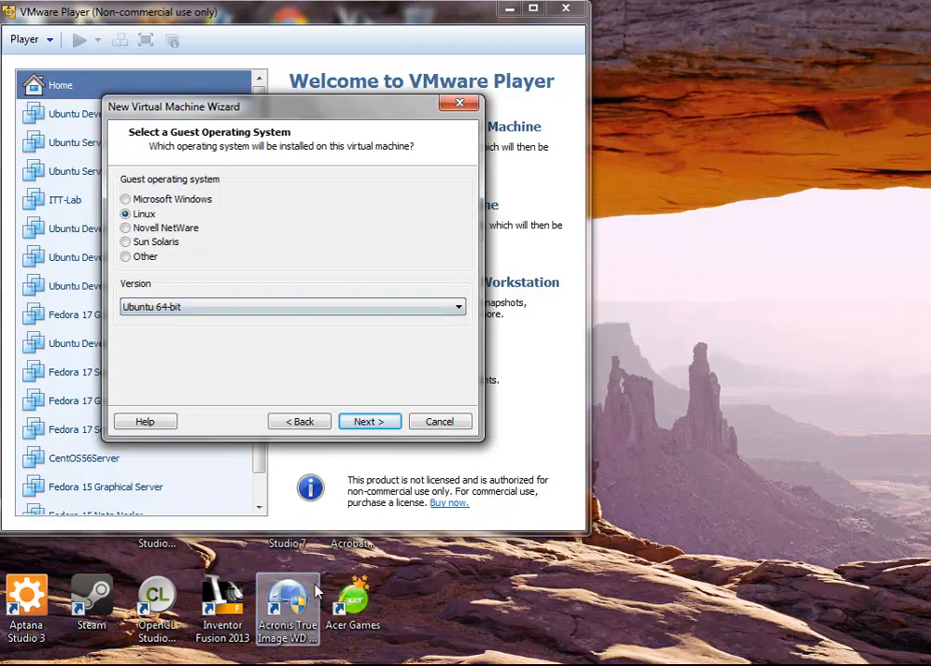
pyautogui.click(367, 422)
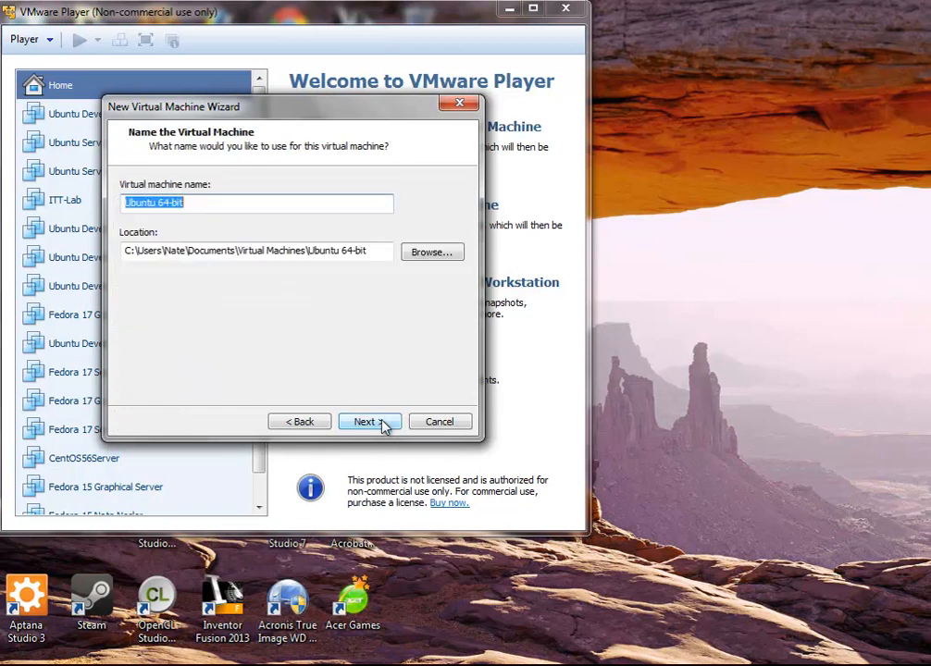
# Name the machine 'Ubuntu 12.04 64-bit' and browse for a storage location
pyautogui.click(284, 209)
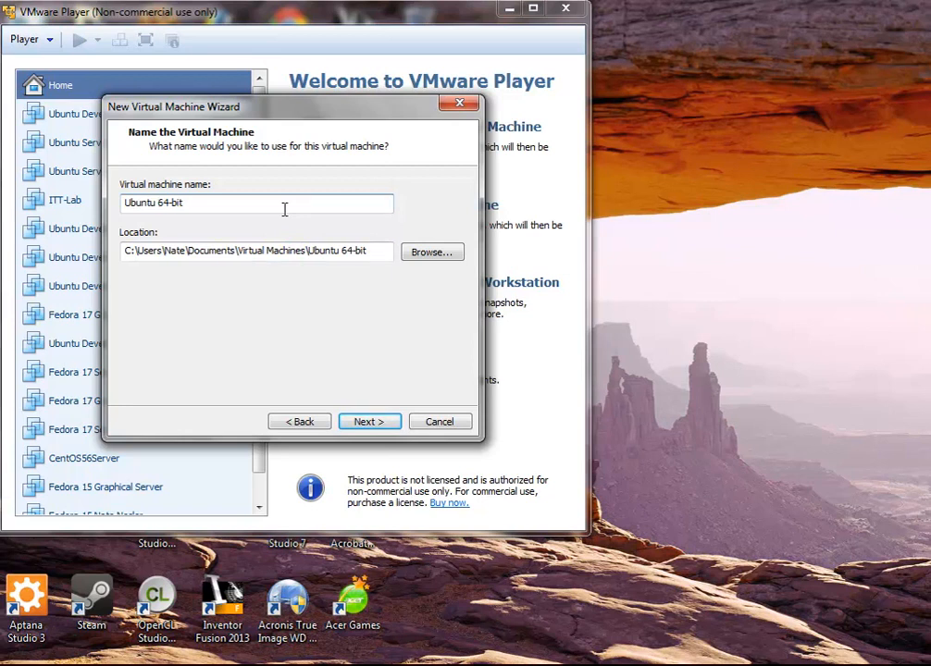
pyautogui.write('12.04')
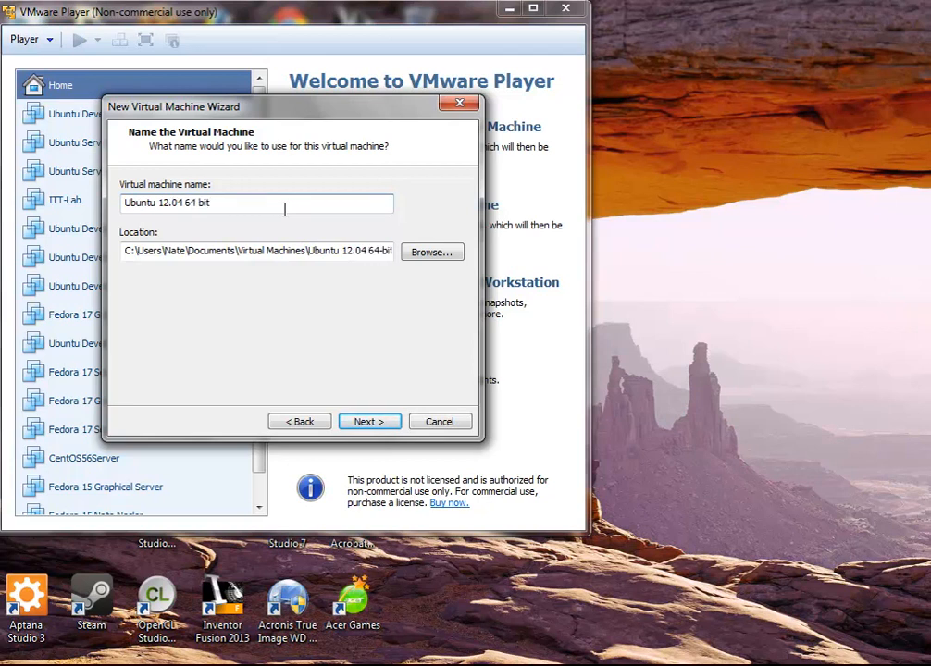
pyautogui.click(418, 256)
pyautogui.moveTo(708, 343); pyautogui.dragTo(706, 389)
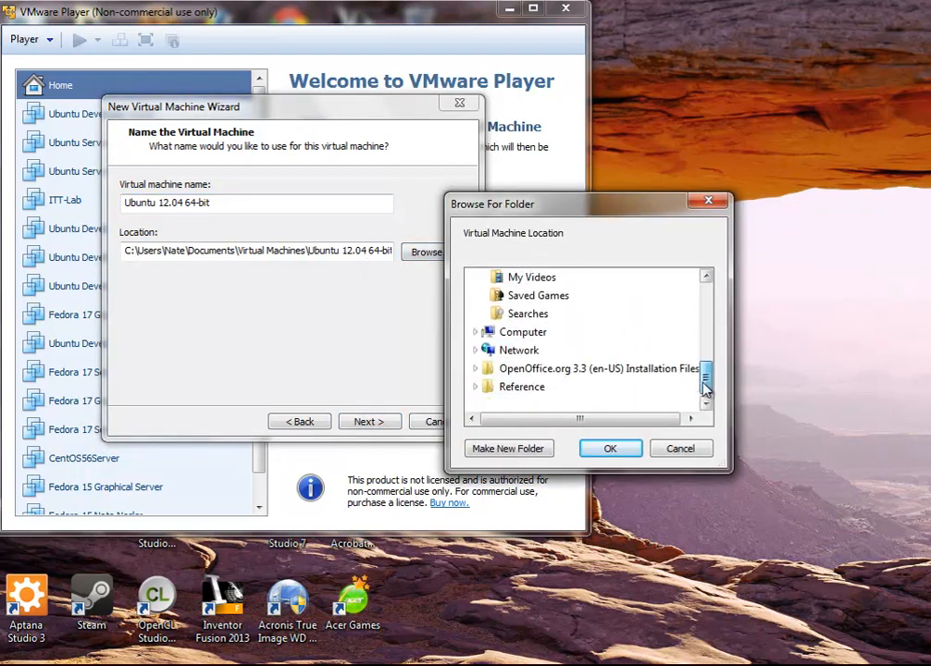
# Navigate Computer > GameDev (X:) > Data > Networking > Linux to the VM folder
pyautogui.click(534, 337)
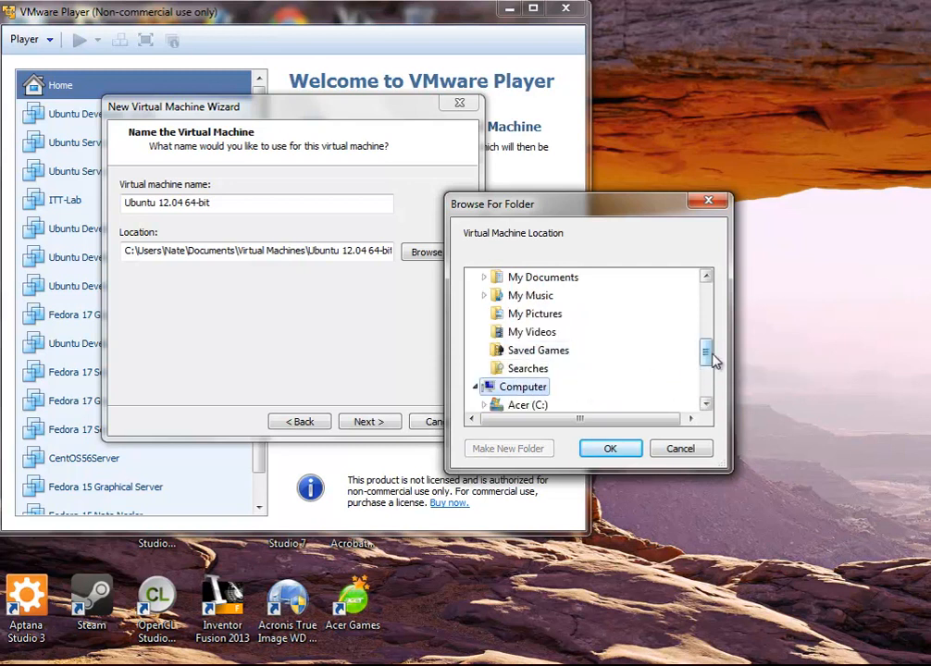
pyautogui.moveTo(713, 360); pyautogui.dragTo(707, 374)
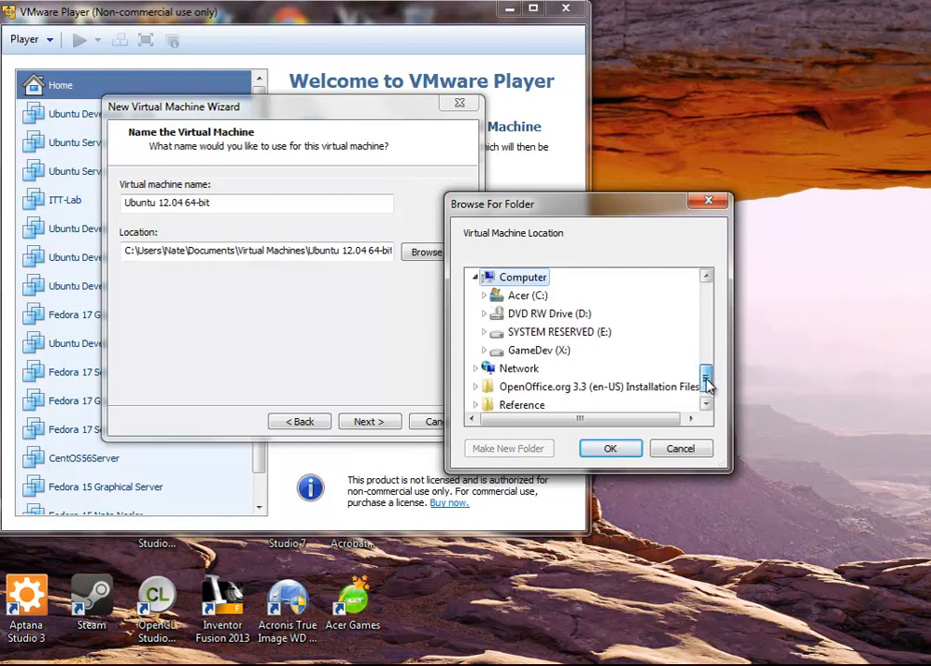
pyautogui.click(532, 357)
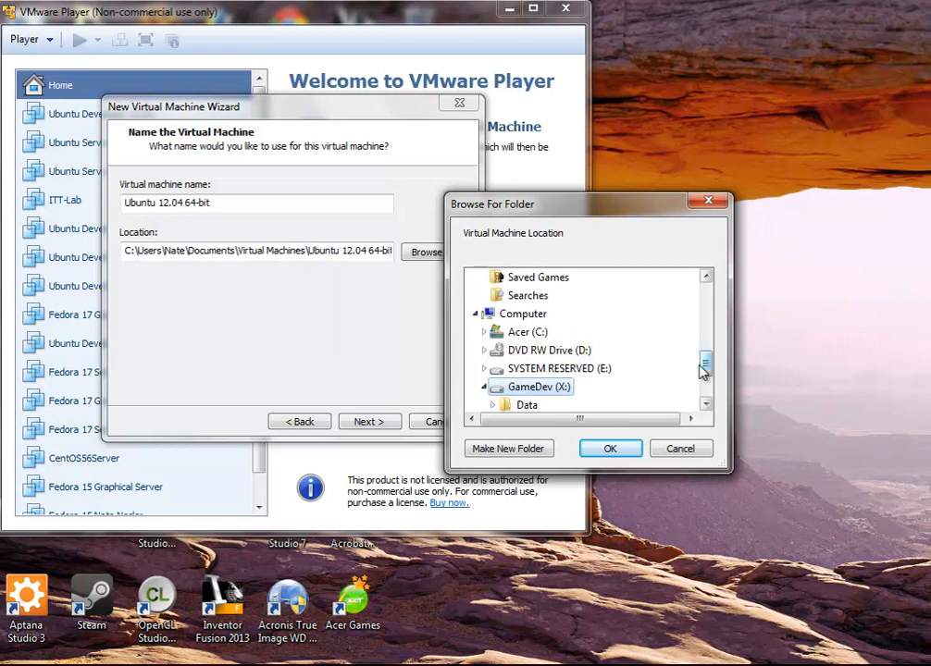
pyautogui.moveTo(707, 370); pyautogui.dragTo(706, 380)
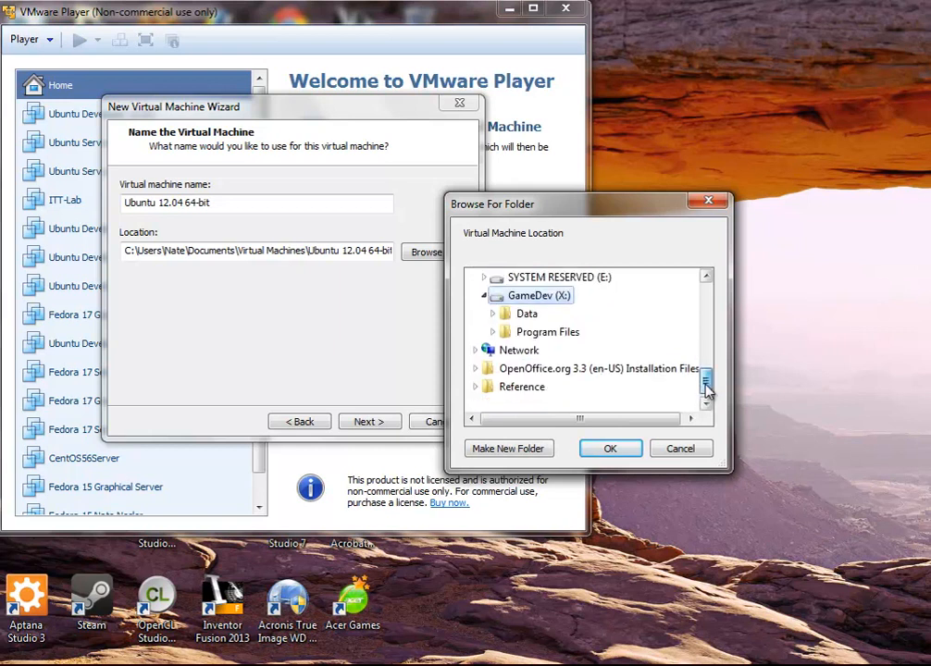
pyautogui.click(531, 314)
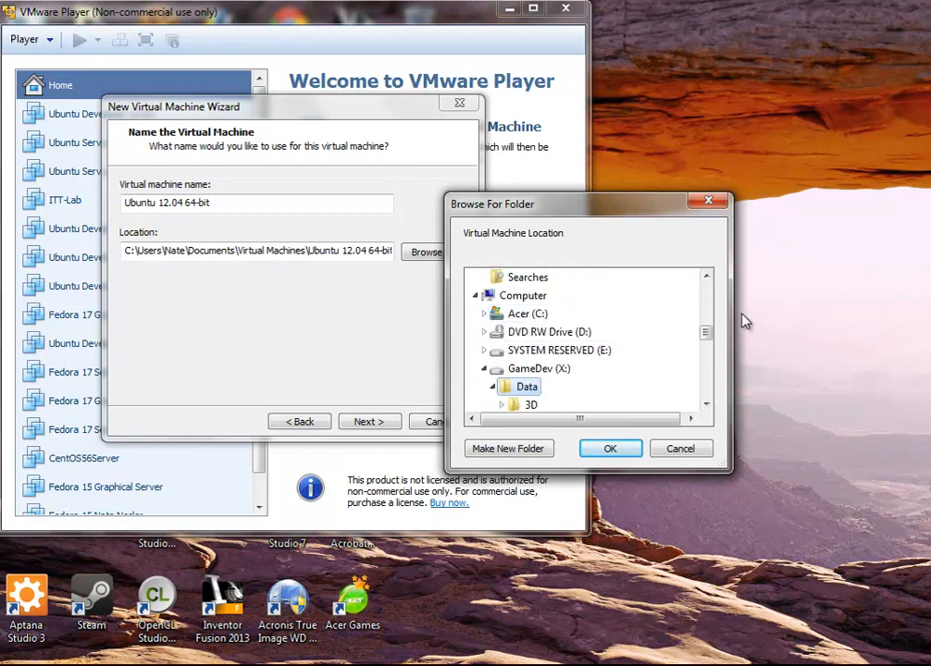
pyautogui.moveTo(706, 337); pyautogui.dragTo(702, 371)
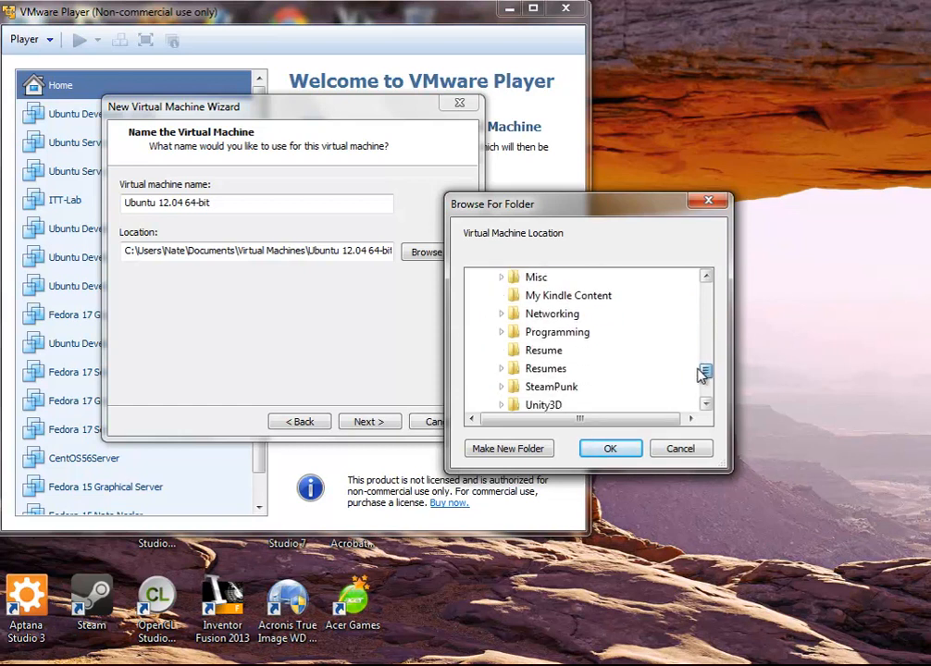
pyautogui.click(570, 320)
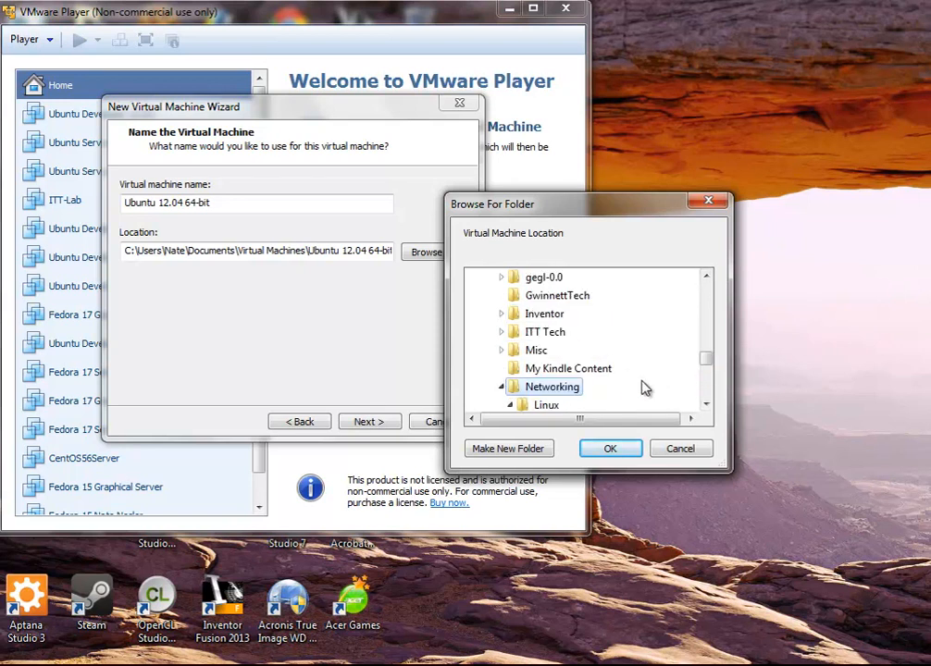
pyautogui.moveTo(707, 359); pyautogui.dragTo(711, 371)
pyautogui.click(551, 351)
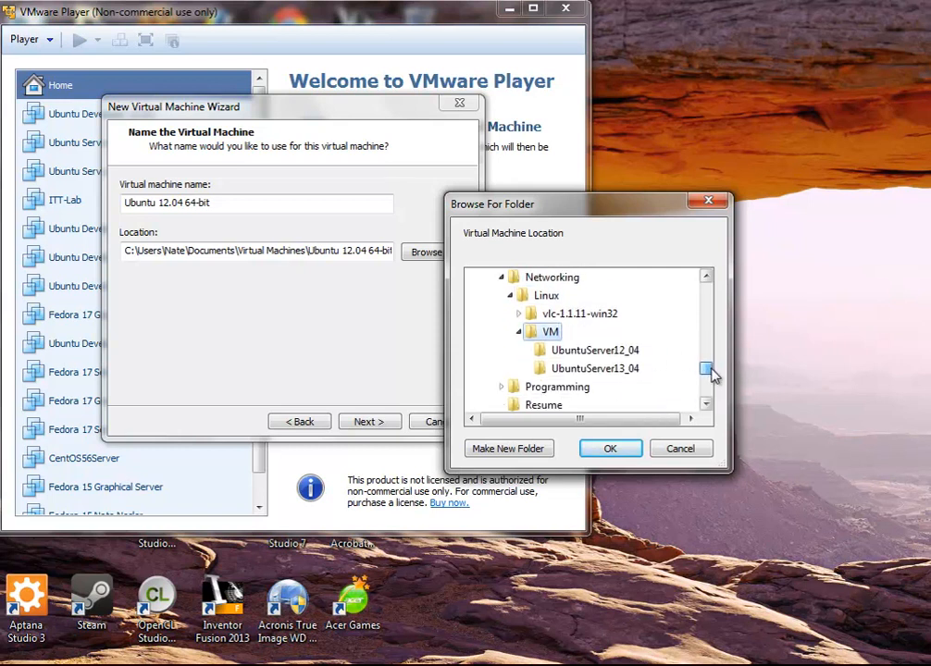
# Create folder UbuntuDesktop12_04 inside VM and use it as the machine's location
pyautogui.click(498, 453)
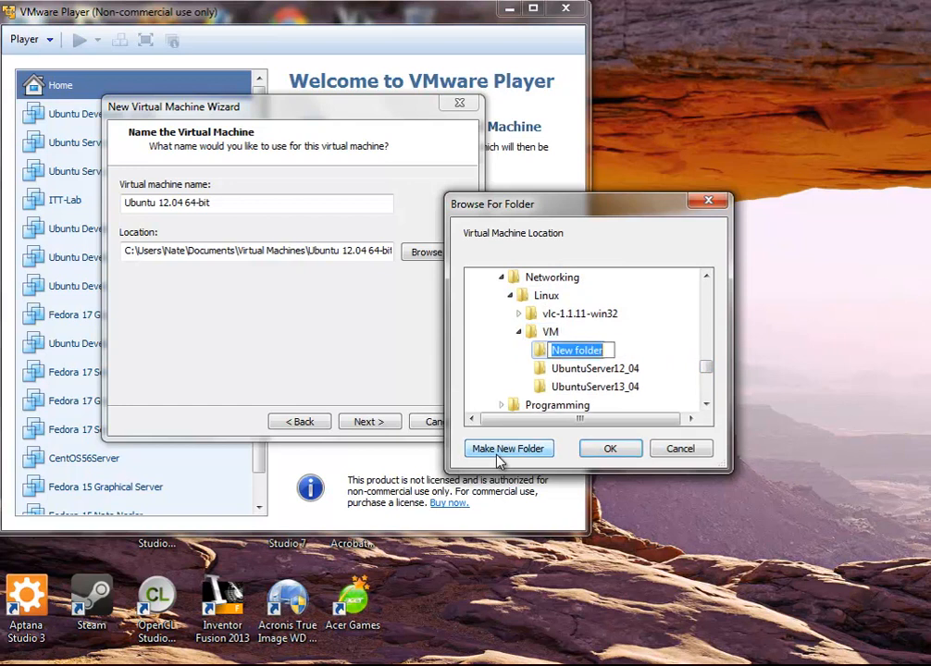
pyautogui.write('Ubn')
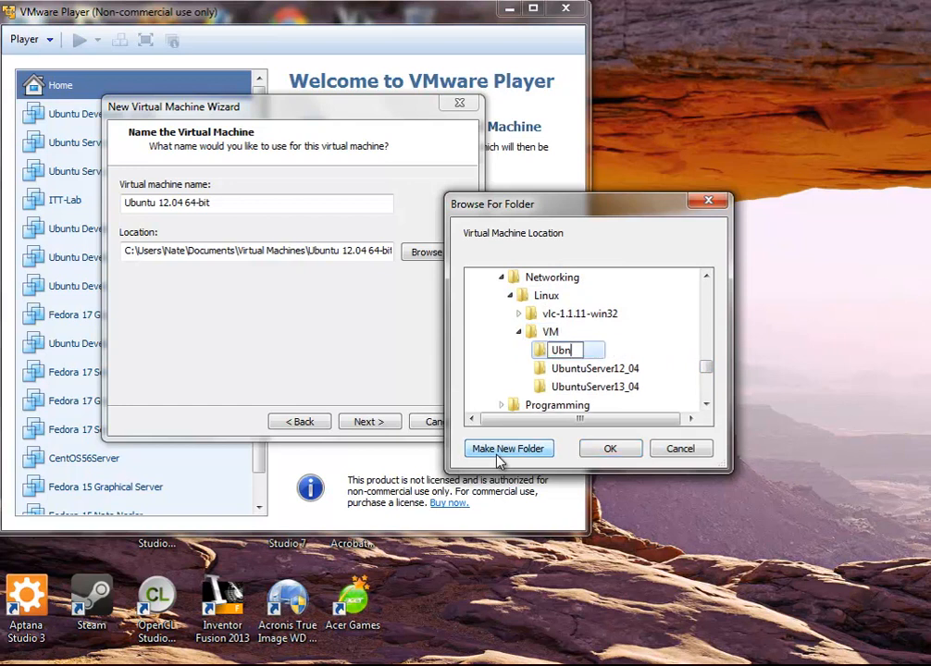
pyautogui.press('BackSpace')
pyautogui.write('untuDesktop')
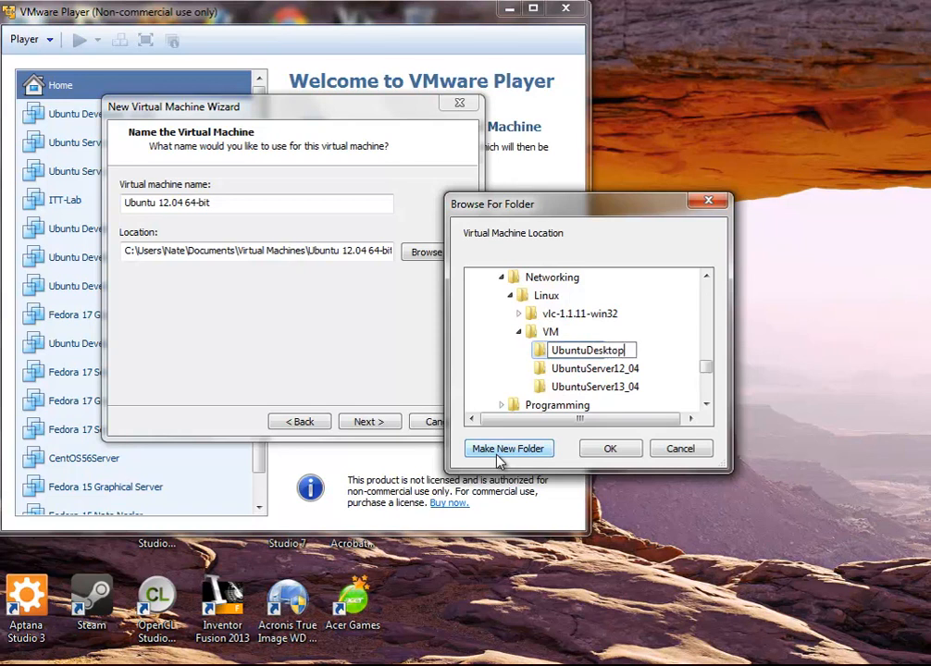
pyautogui.write('12.')
pyautogui.write('0')
pyautogui.write('4')
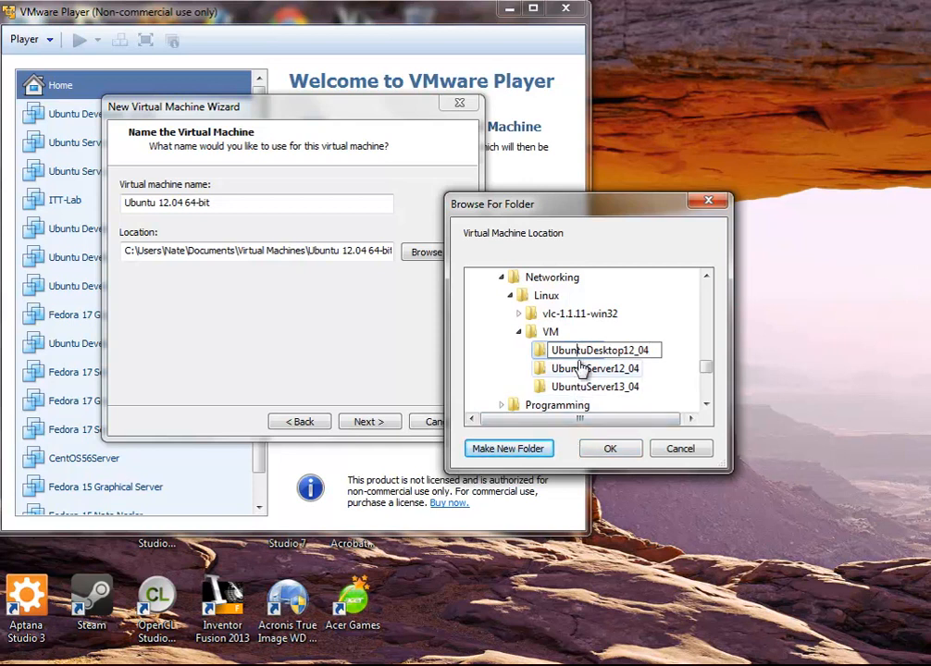
pyautogui.click(546, 357)
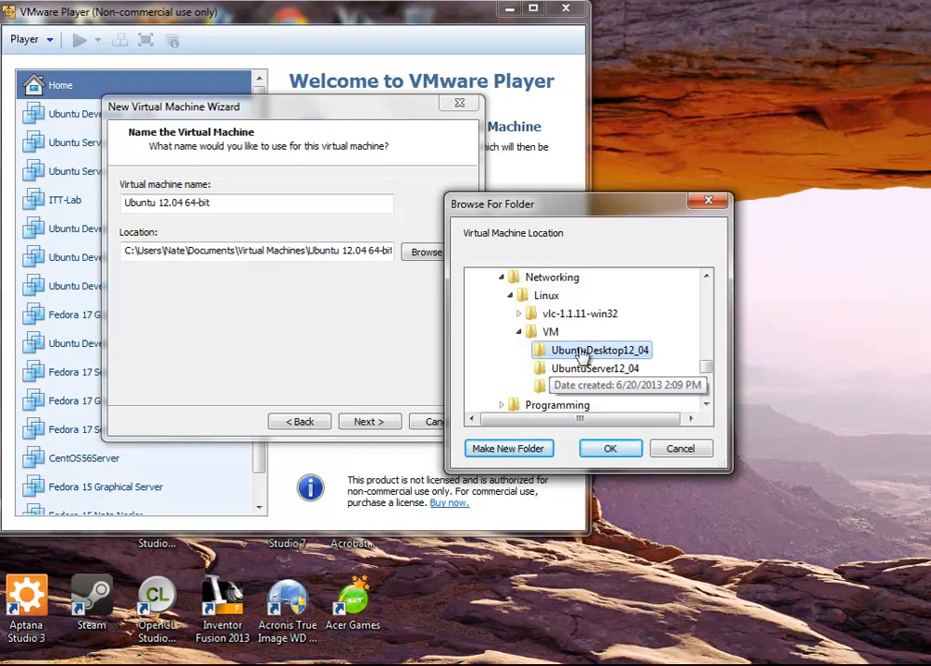
pyautogui.click(603, 449)
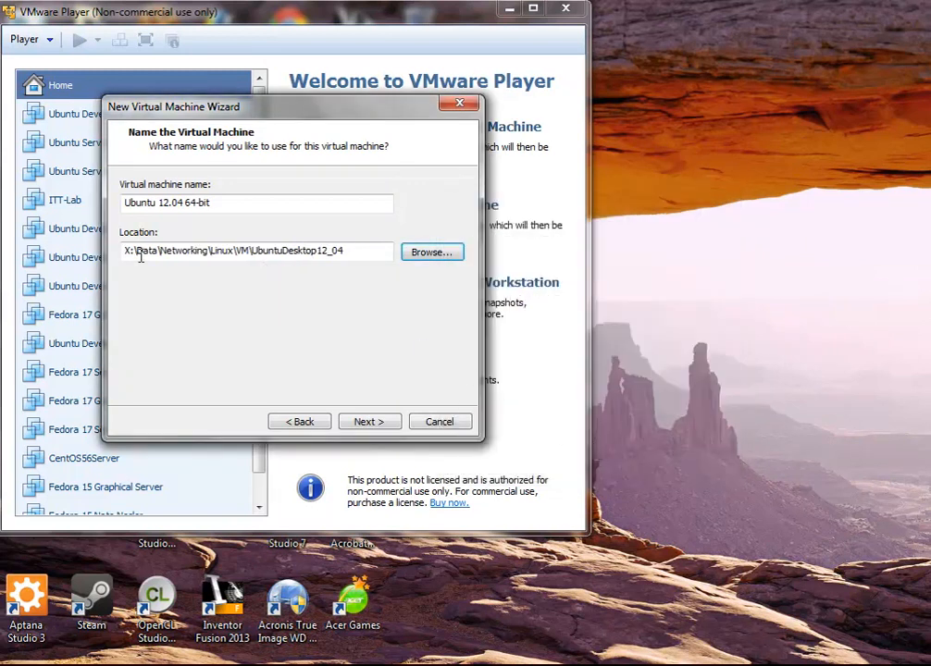
# Store the 50 GB virtual disk as a single file and reach the Ready to Create summary
pyautogui.click(364, 422)
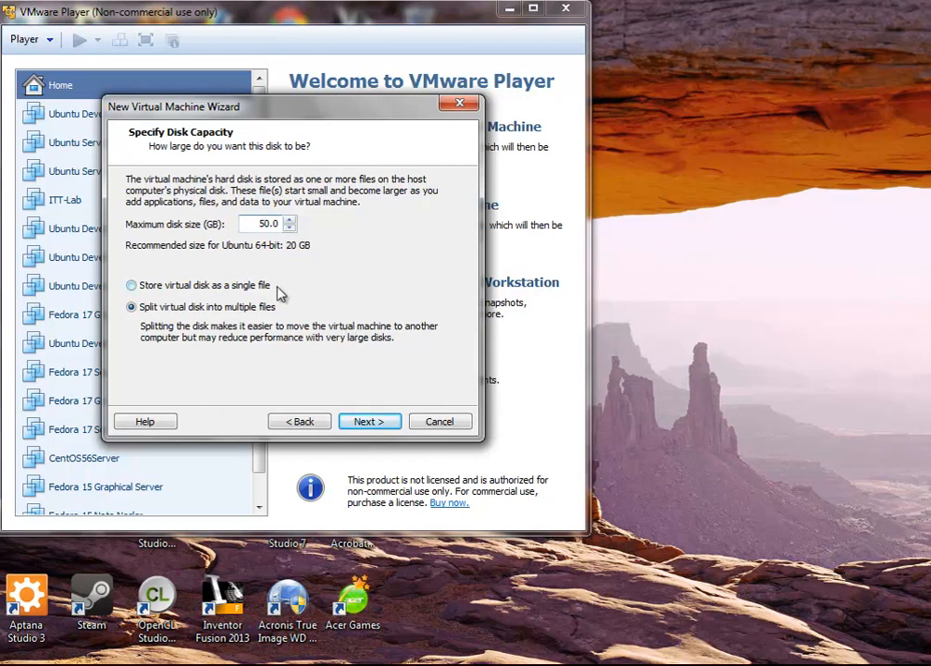
pyautogui.click(263, 292)
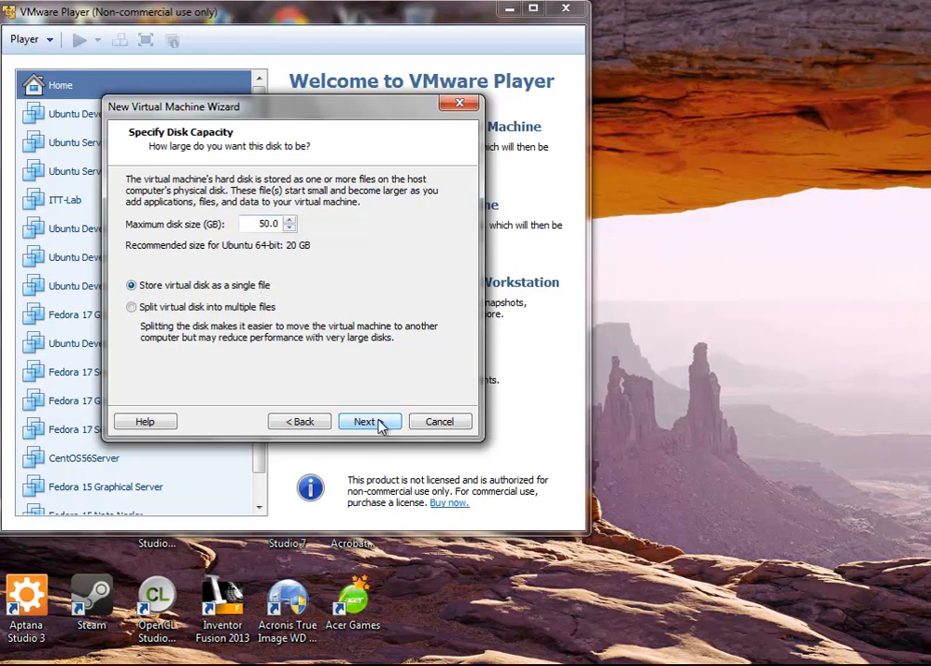
pyautogui.click(365, 422)
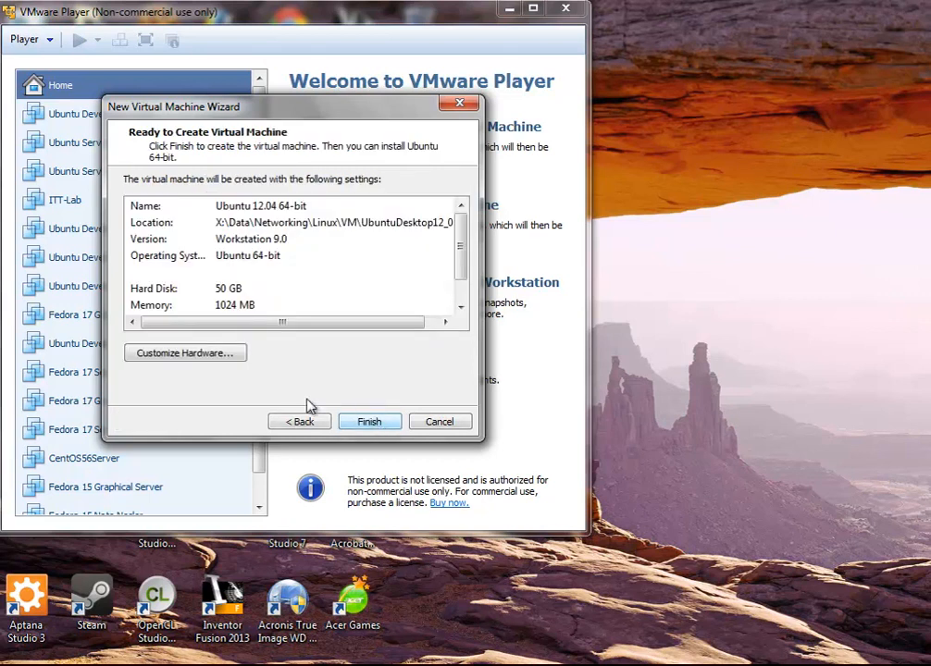
# Set the virtual machine's memory to exactly 4 GB (4096 MB)
pyautogui.click(230, 361)
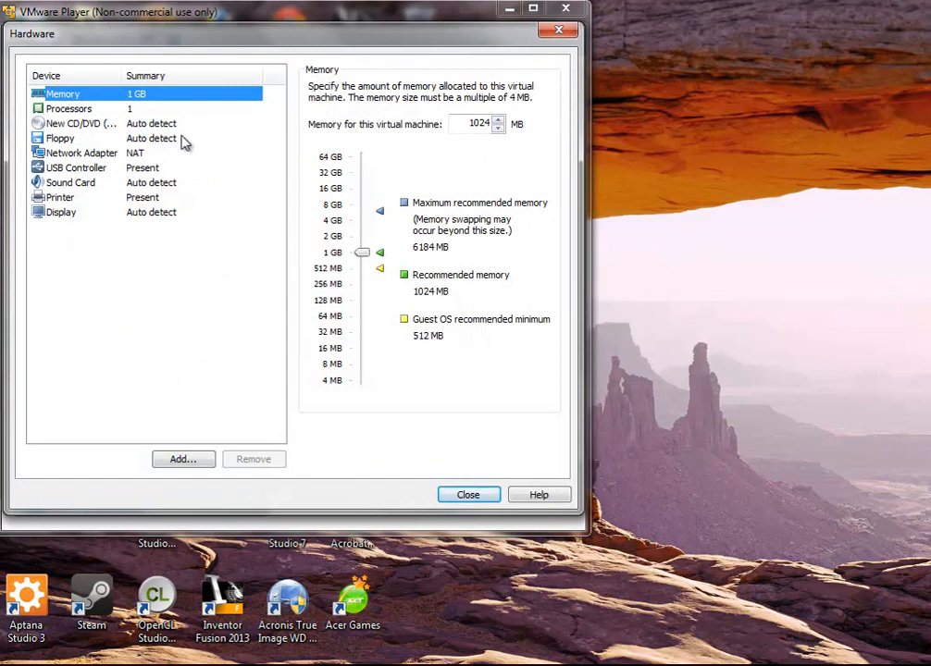
pyautogui.moveTo(364, 251); pyautogui.dragTo(367, 226)
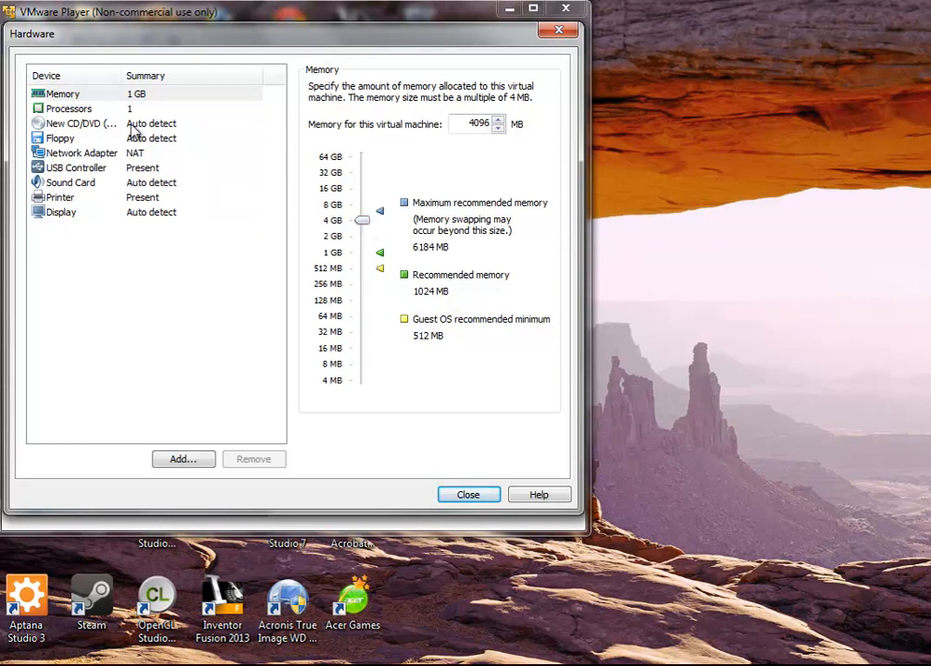
pyautogui.click(94, 111)
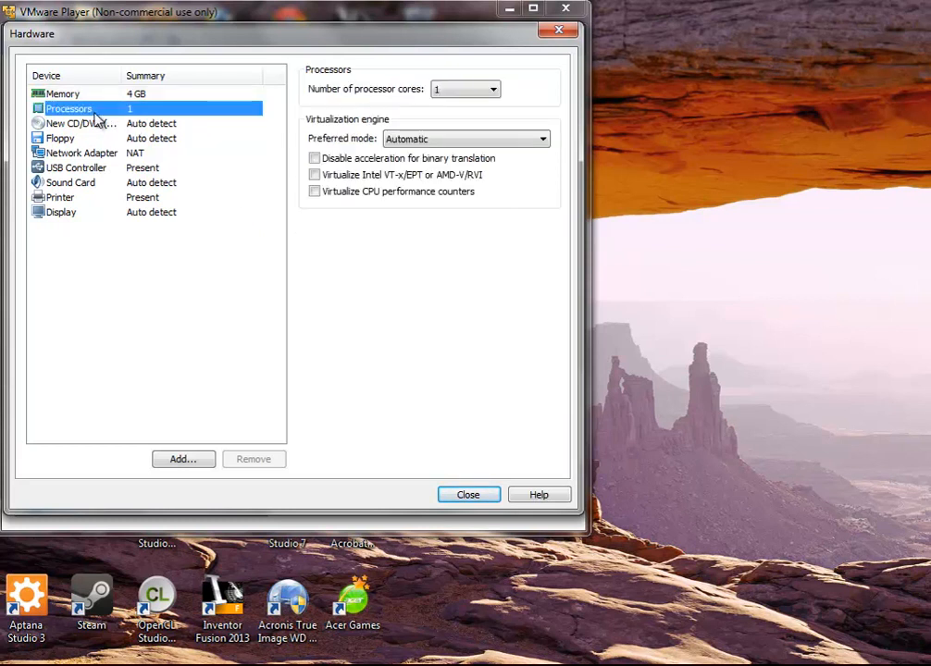
pyautogui.click(100, 95)
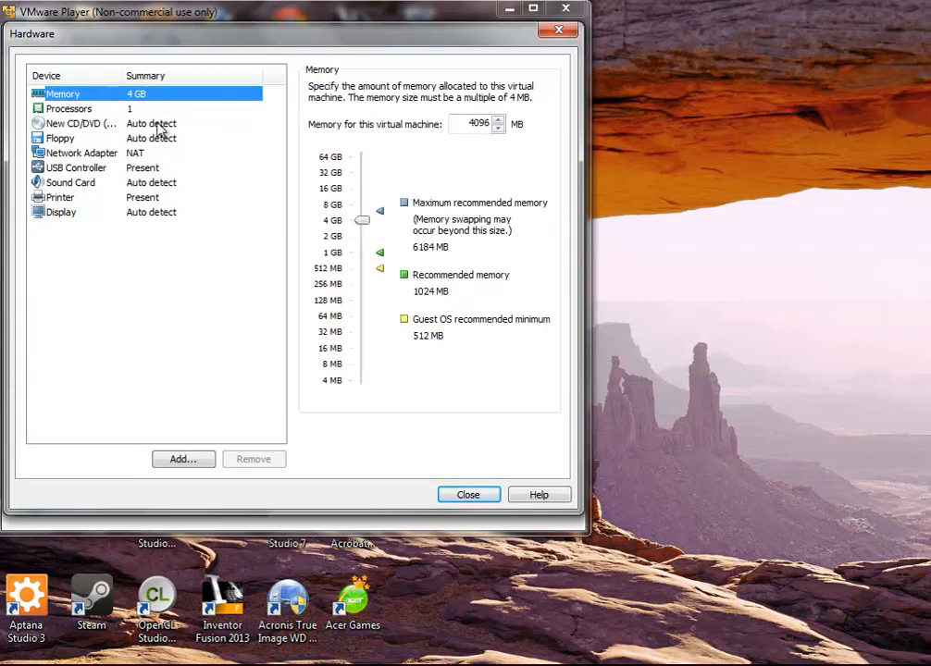
pyautogui.click(334, 207)
pyautogui.click(333, 221)
# Give the VM 2 processor cores and review the memory and CD/DVD settings
pyautogui.click(77, 110)
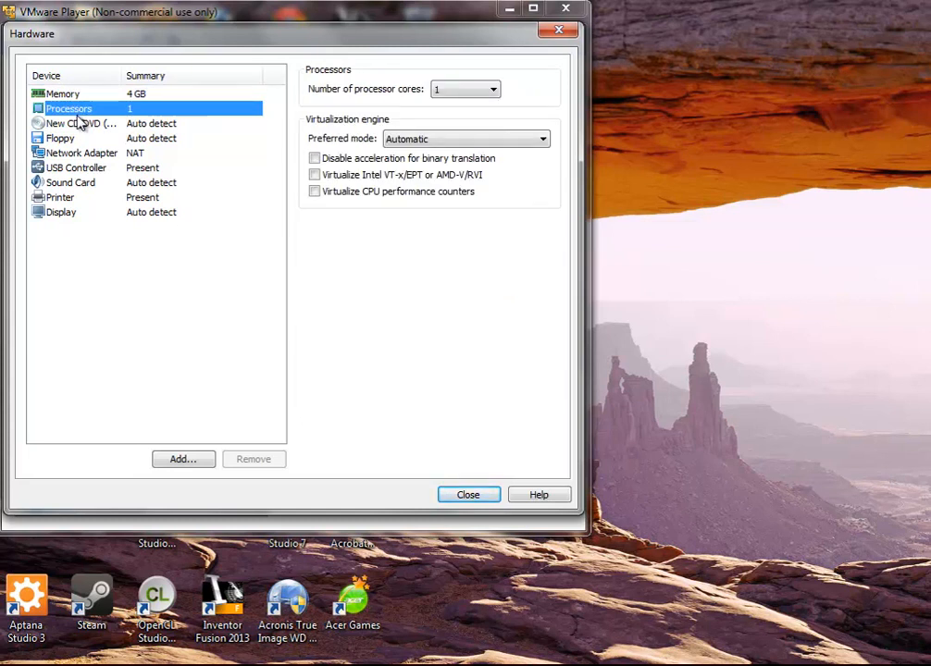
pyautogui.click(493, 90)
pyautogui.click(481, 118)
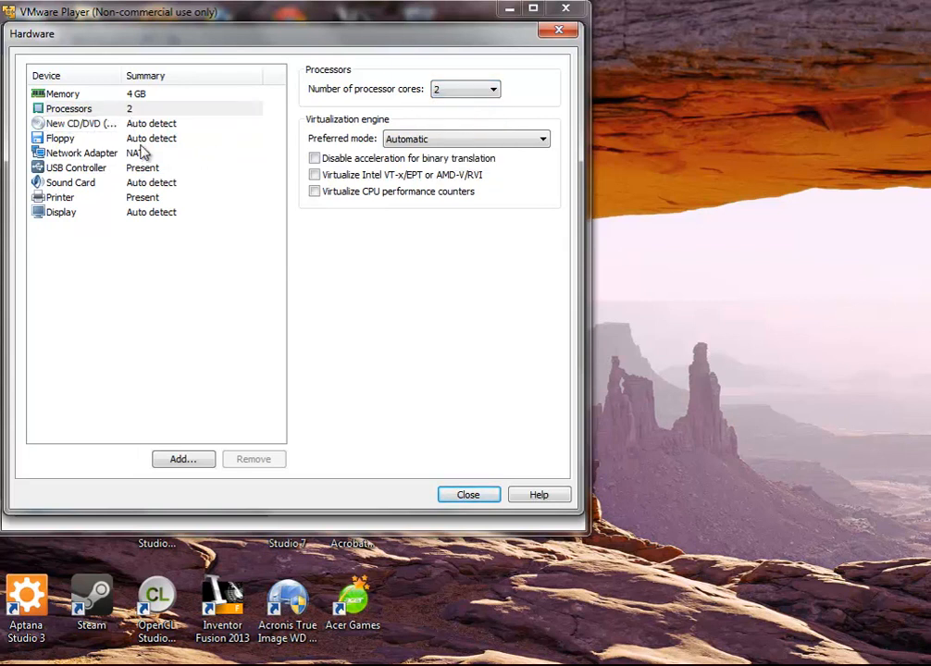
pyautogui.click(100, 125)
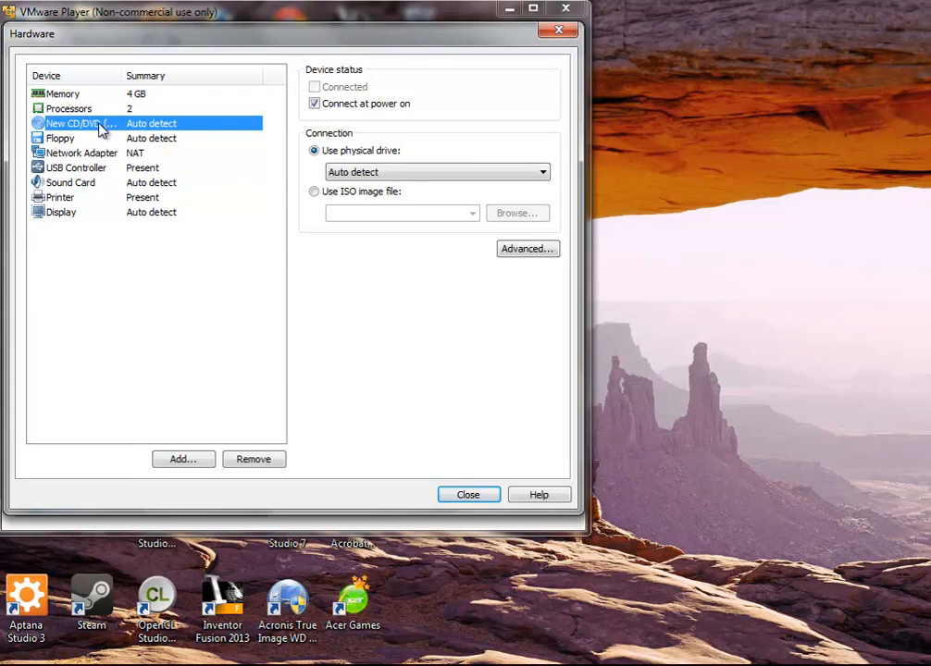
pyautogui.click(85, 109)
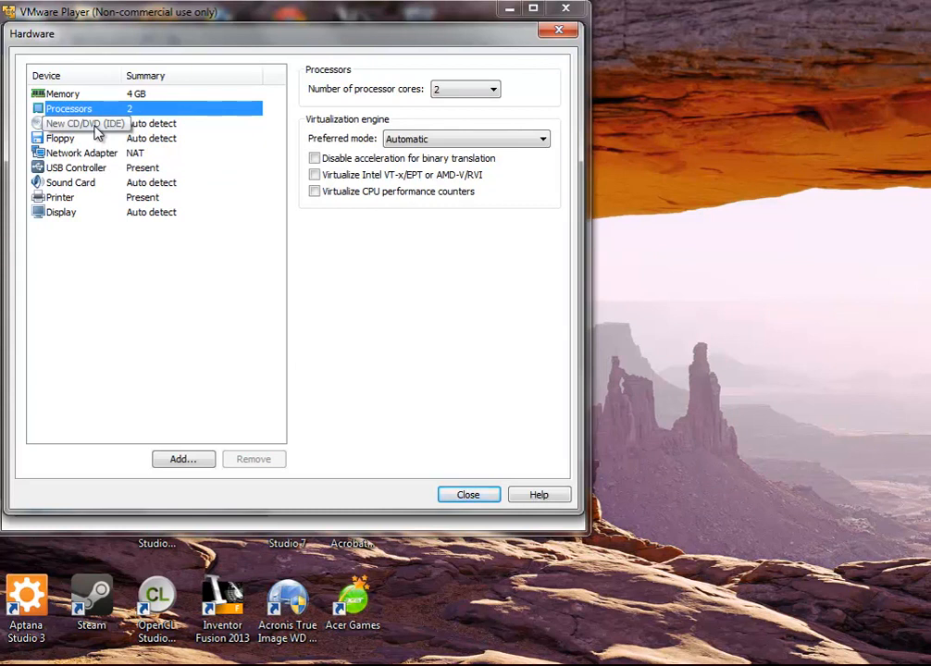
pyautogui.click(97, 96)
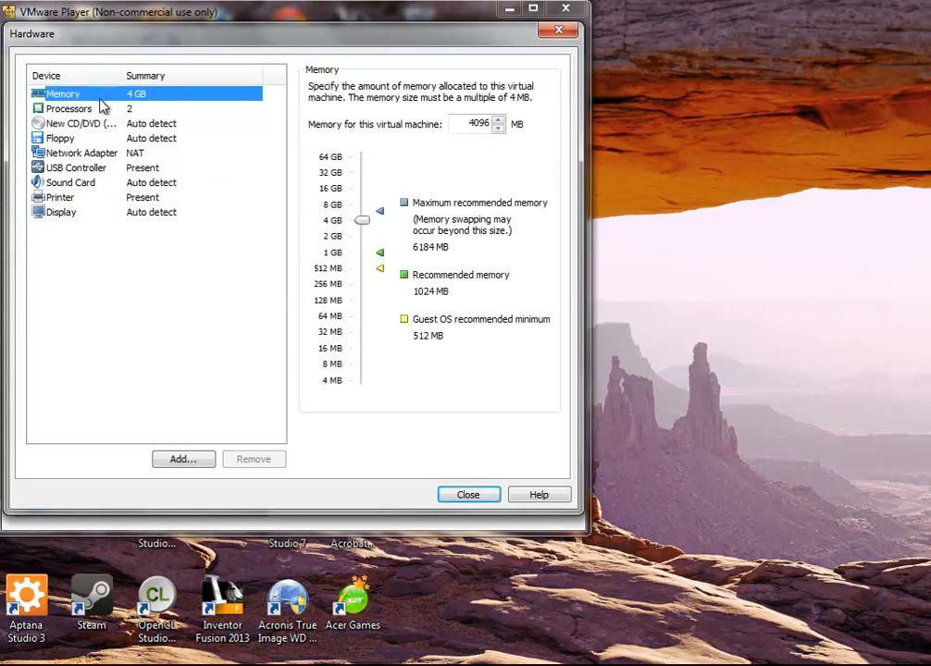
pyautogui.click(92, 125)
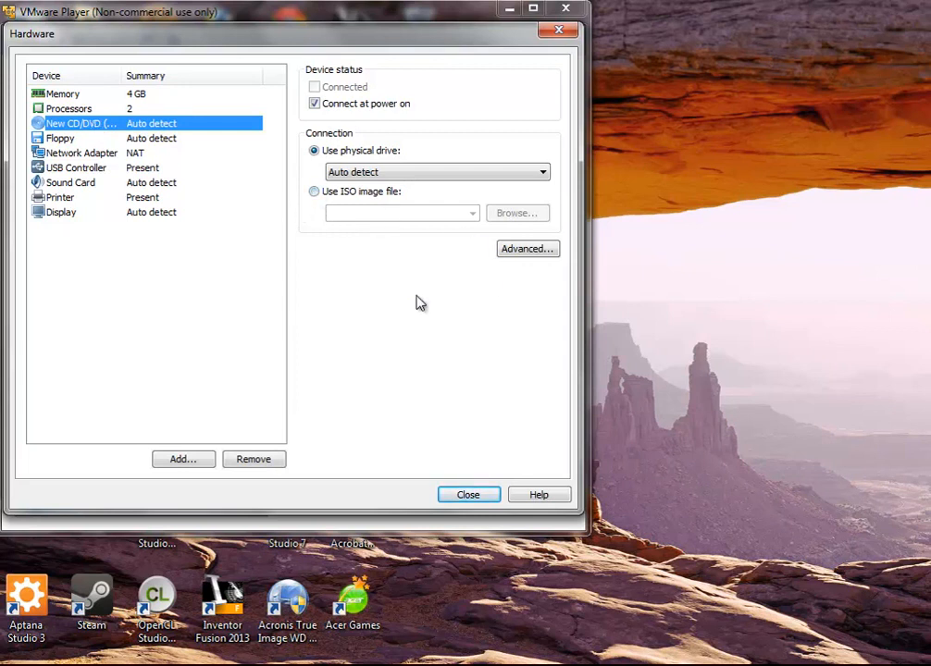
# Use the ubuntu-12.04.2-desktop-amd64 ISO from the Linux folder as the virtual CD/DVD drive
pyautogui.click(315, 193)
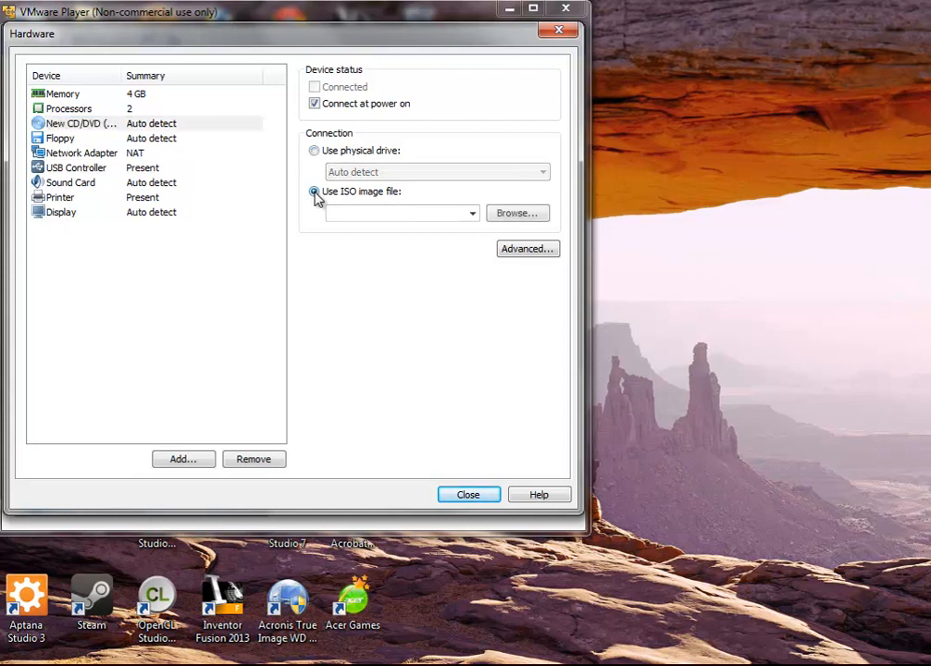
pyautogui.click(522, 219)
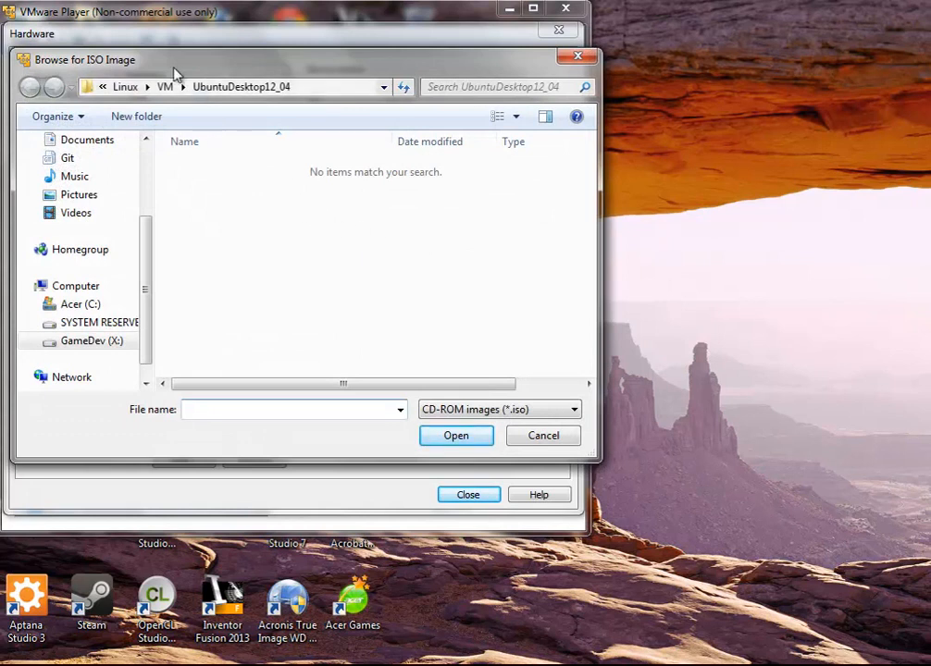
pyautogui.click(126, 86)
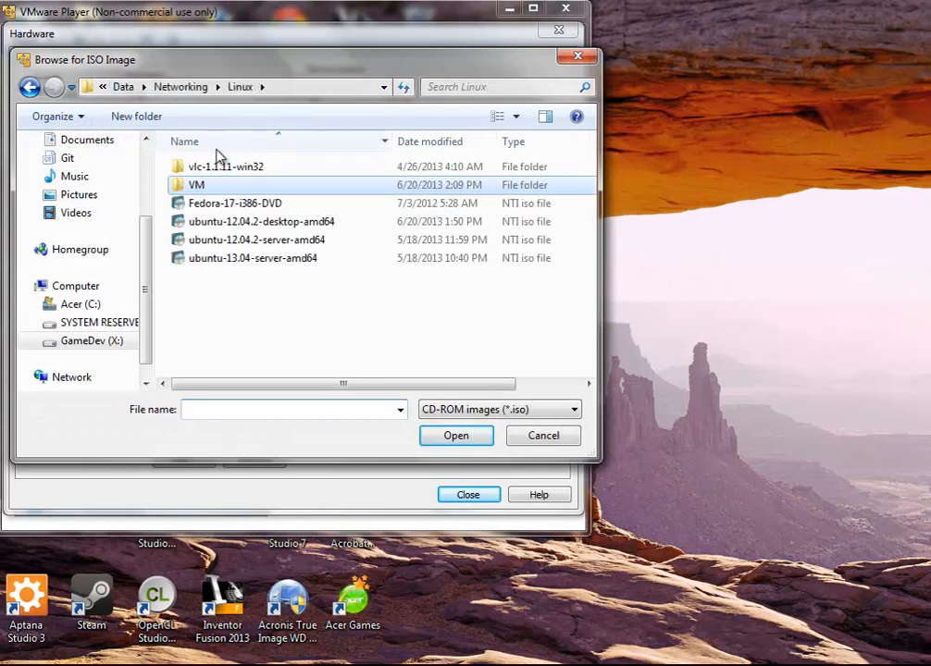
pyautogui.click(248, 226)
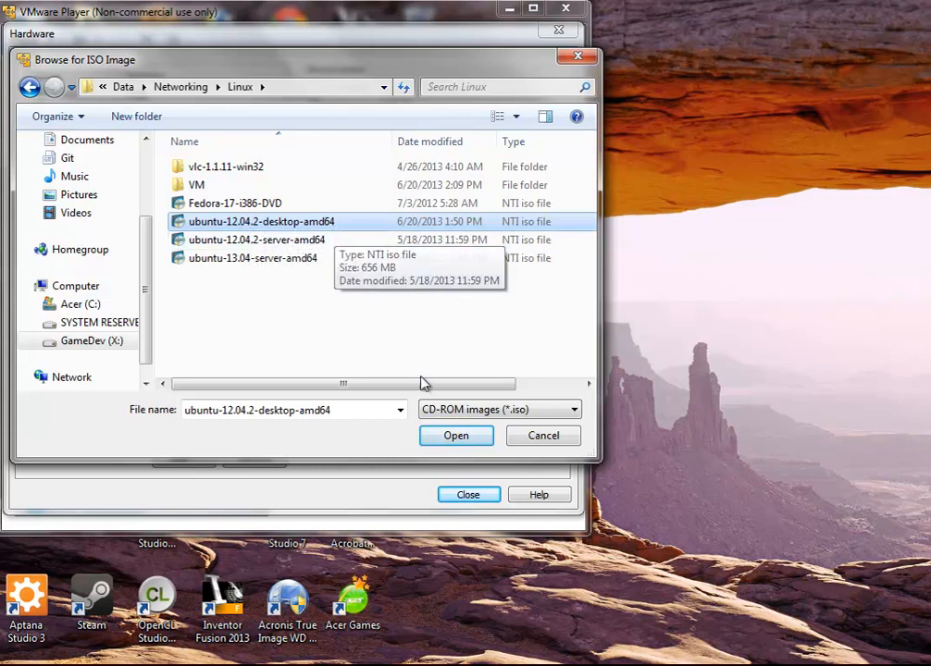
pyautogui.click(444, 437)
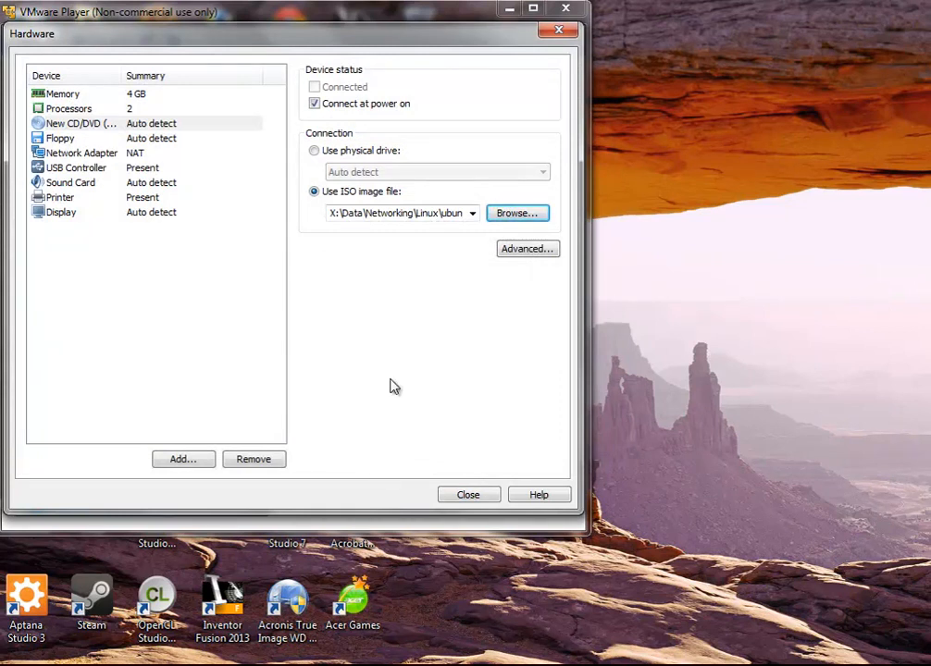
pyautogui.click(123, 158)
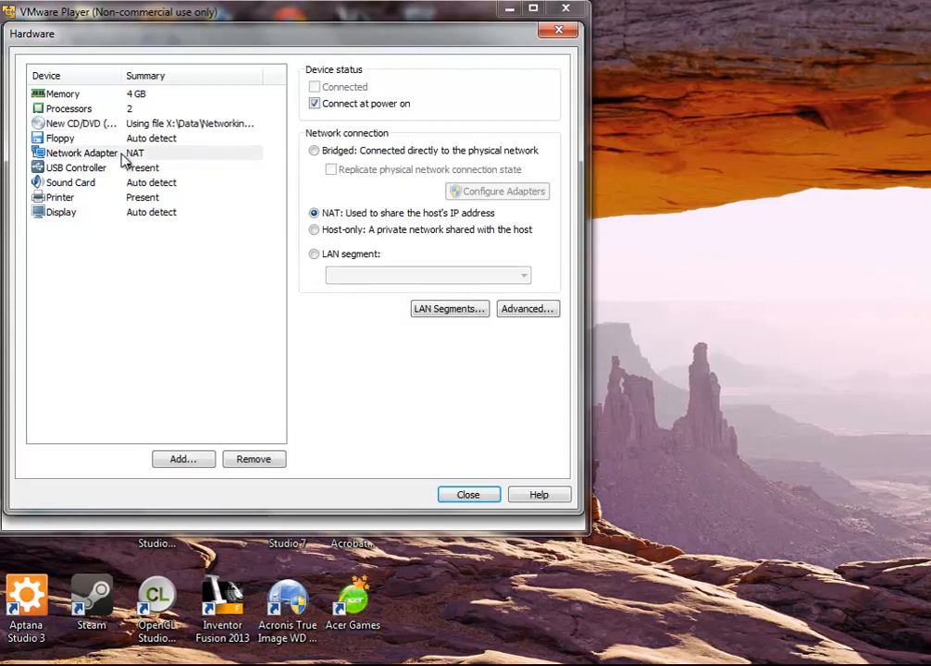
# Review the floppy, network, USB, sound, printer and display settings, then close the hardware dialog
pyautogui.click(112, 139)
pyautogui.click(114, 153)
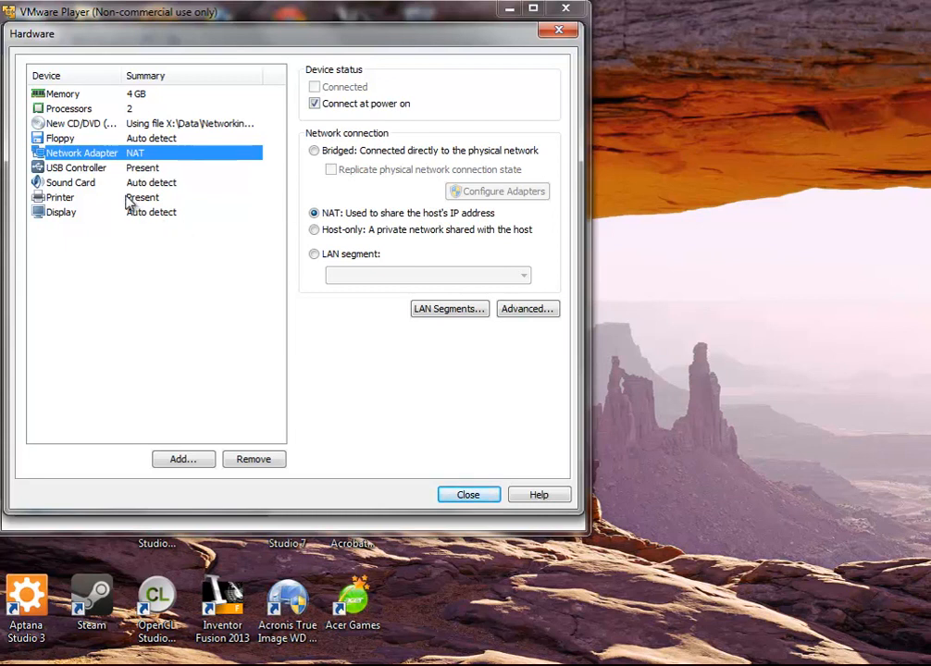
pyautogui.click(96, 169)
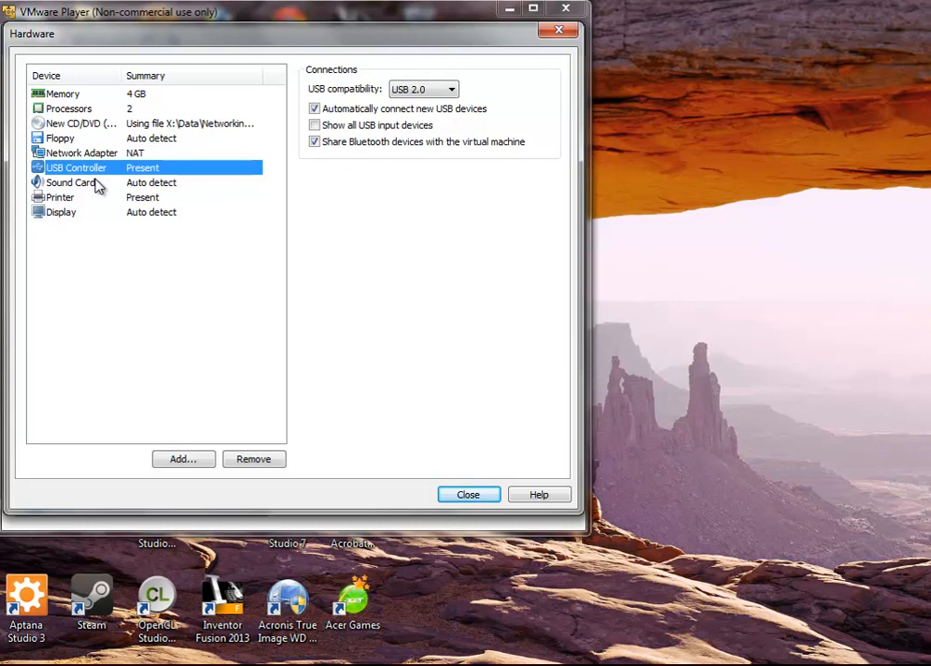
pyautogui.click(96, 183)
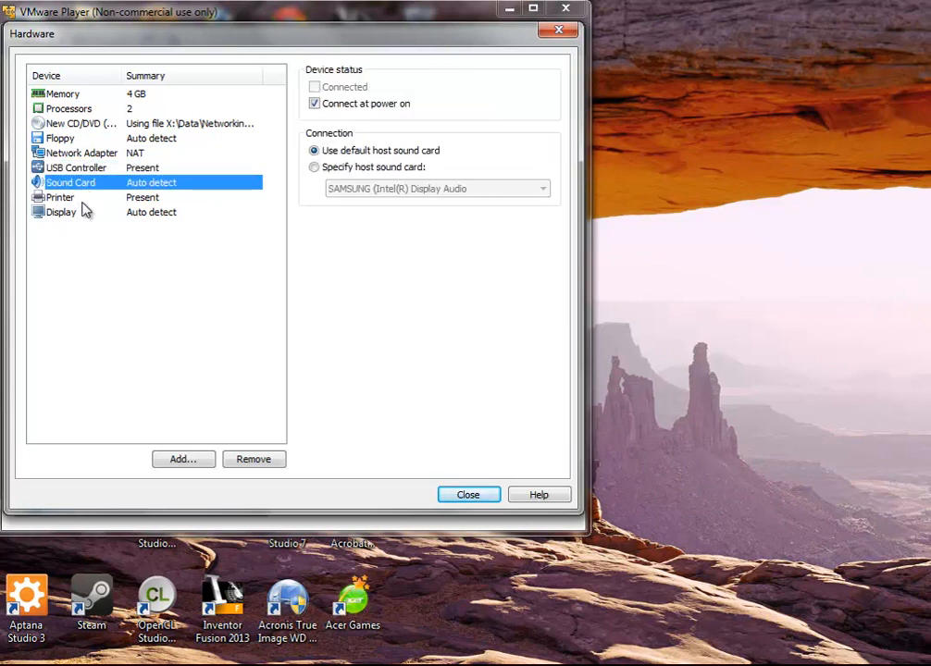
pyautogui.click(81, 200)
pyautogui.click(80, 213)
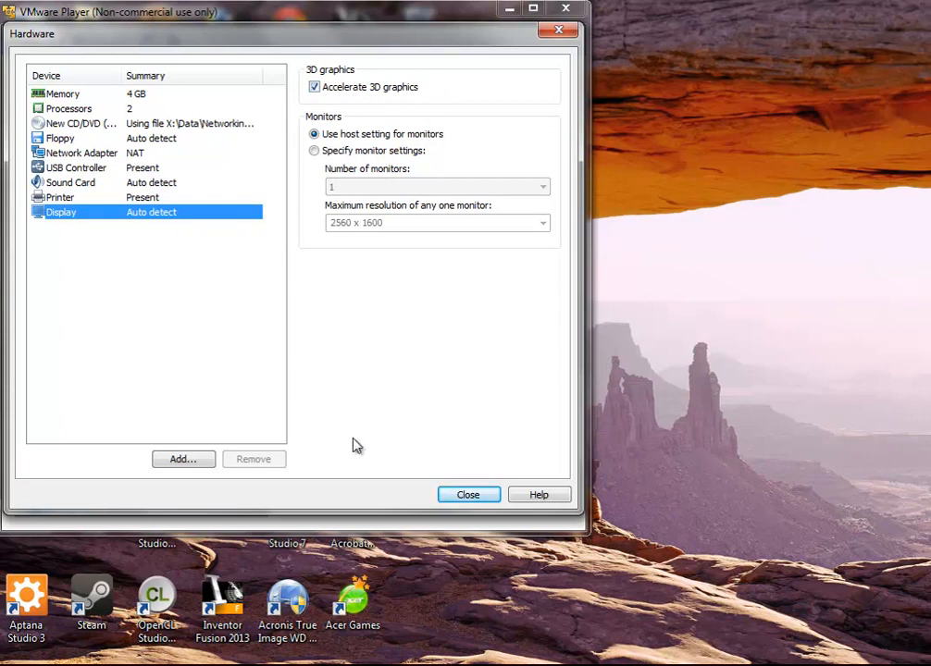
pyautogui.click(457, 497)
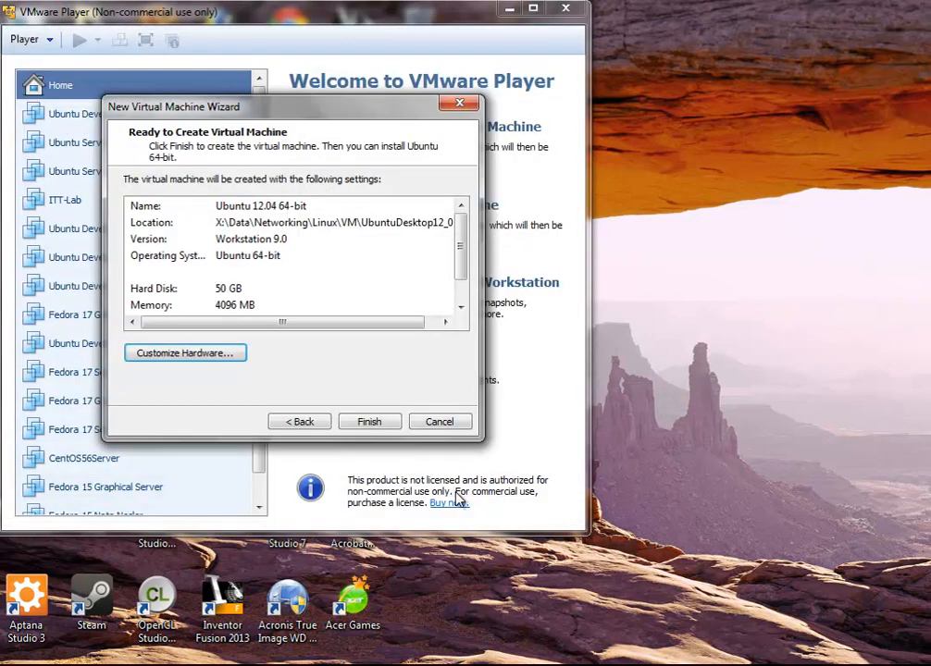
# Finish the wizard to create the Ubuntu 12.04 64-bit virtual machine
pyautogui.click(369, 422)
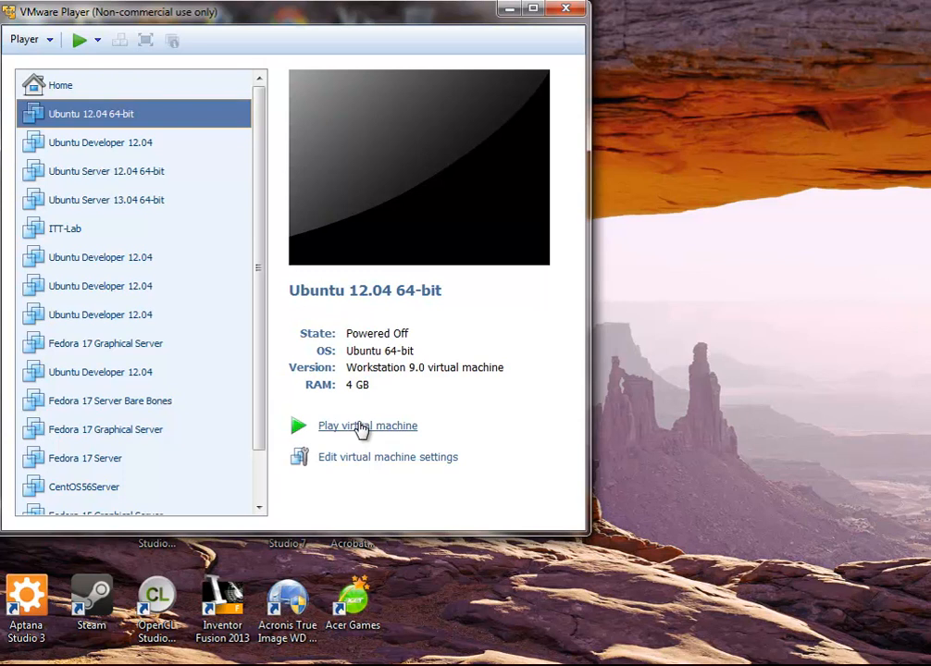
# Power on the Ubuntu VM, postponing VMware Tools and dismissing the removable devices notice
pyautogui.click(413, 428)
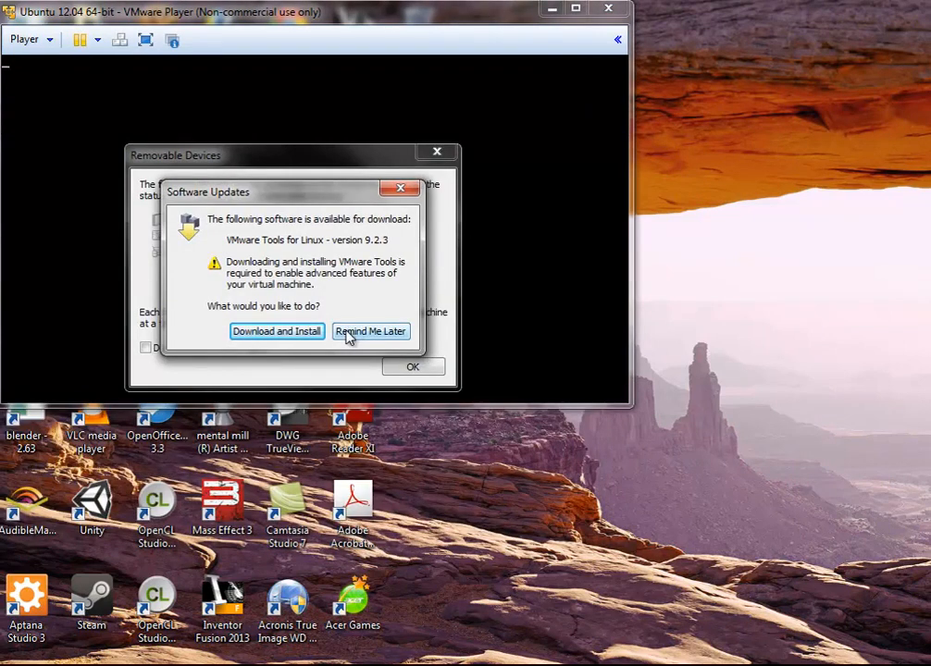
pyautogui.click(351, 335)
pyautogui.click(413, 369)
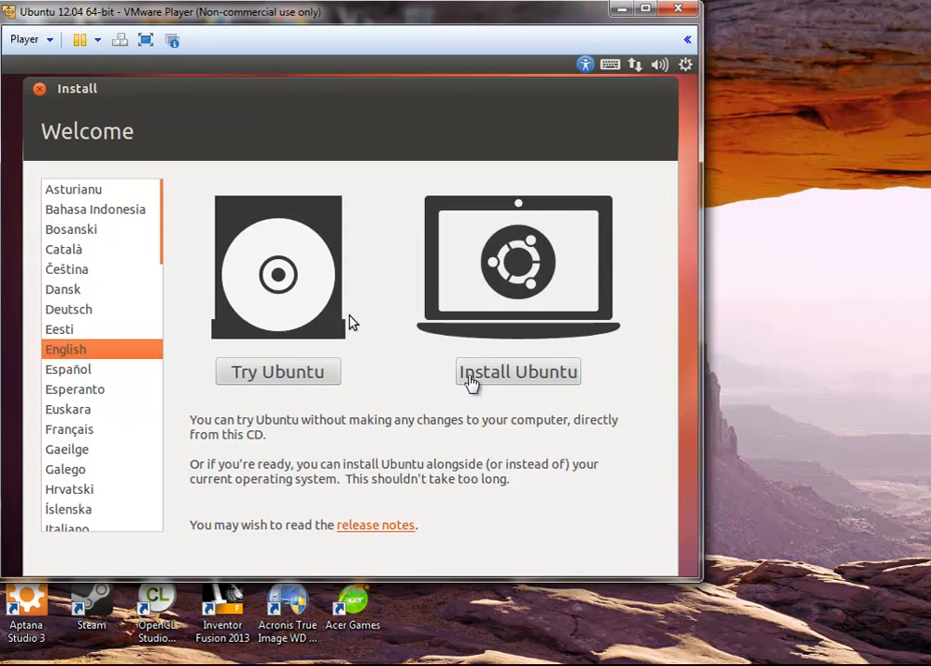
# Enlarge the VMware Player window and start the Install Ubuntu option
pyautogui.click(350, 319)
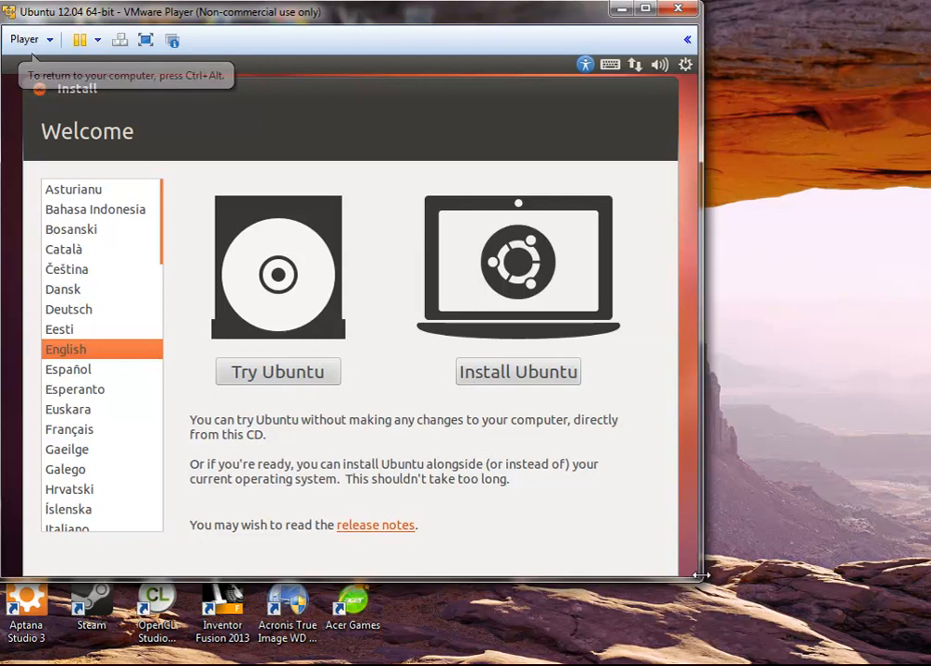
pyautogui.moveTo(701, 581); pyautogui.dragTo(926, 663)
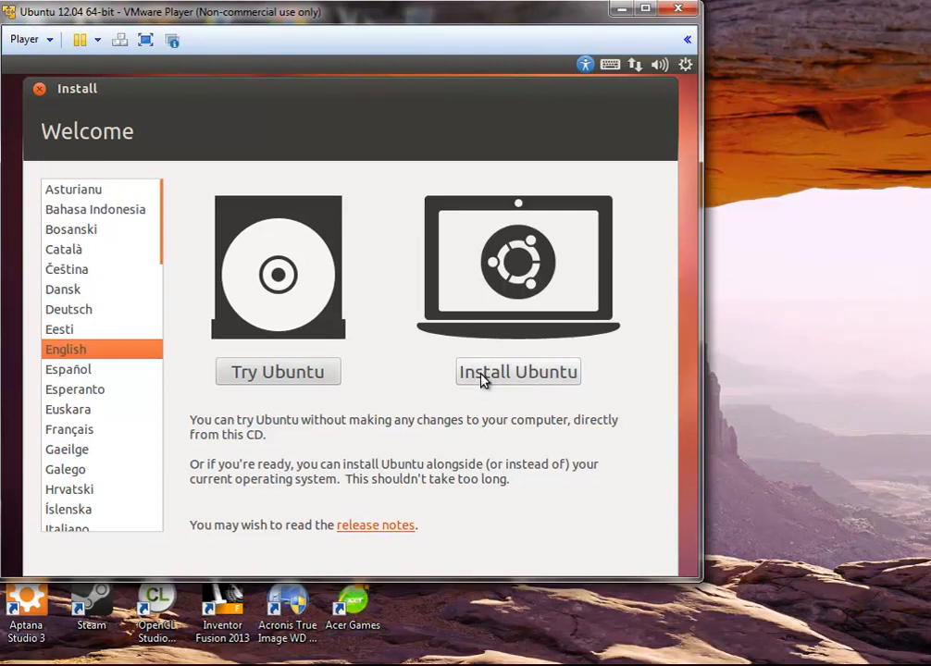
pyautogui.click(483, 374)
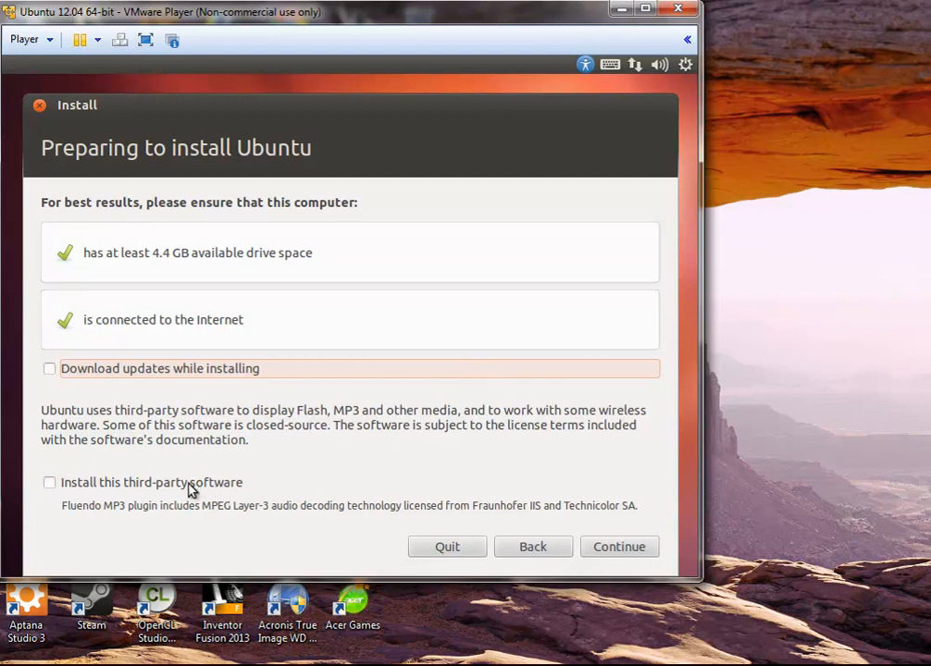
# Enable installing third-party software and continue to the Installation type page
pyautogui.click(146, 491)
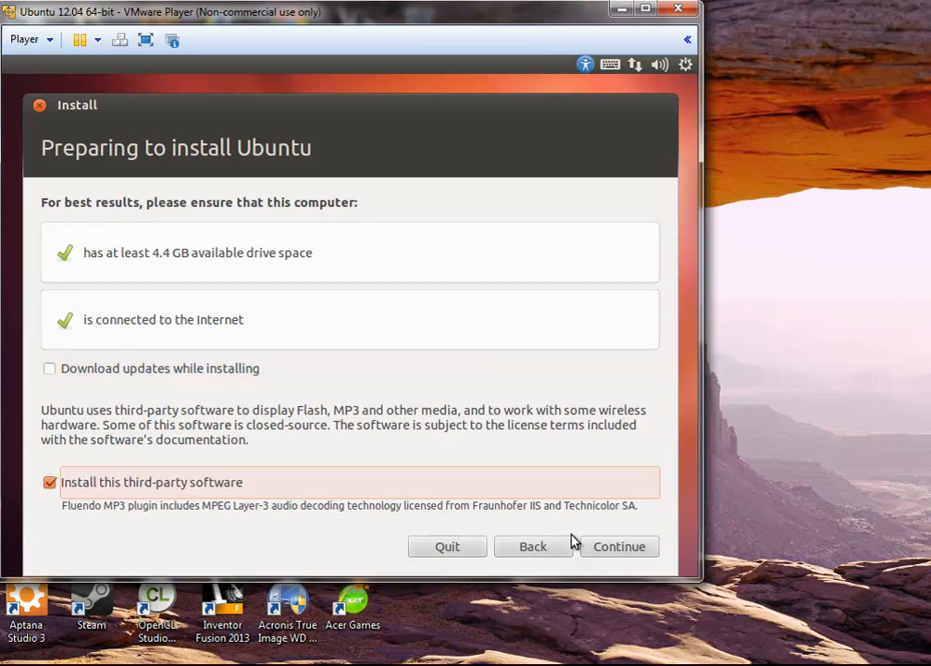
pyautogui.click(600, 548)
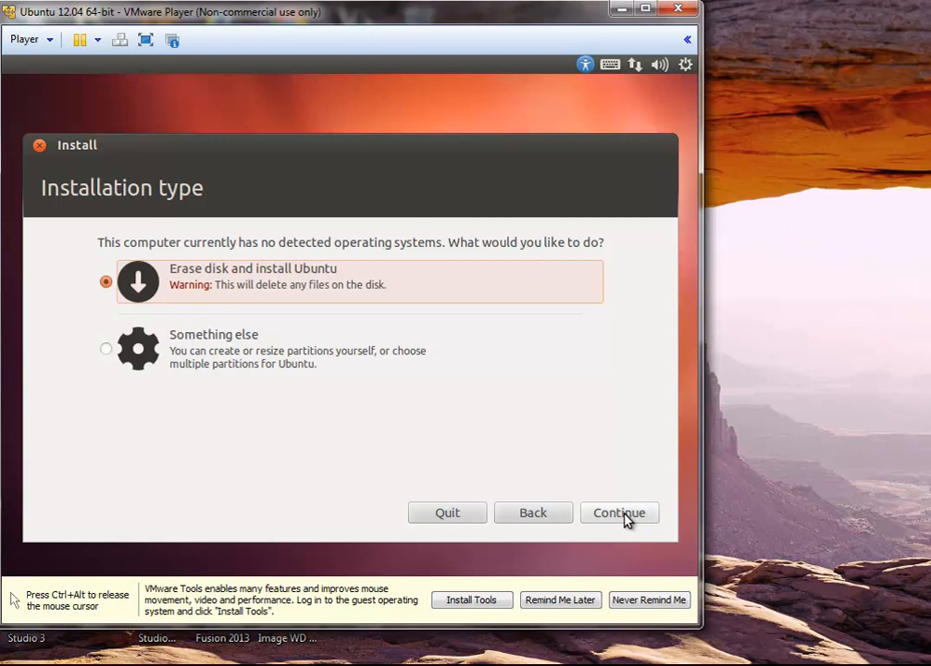
# Erase the whole disk and install Ubuntu, then accept New York as the location
pyautogui.click(624, 511)
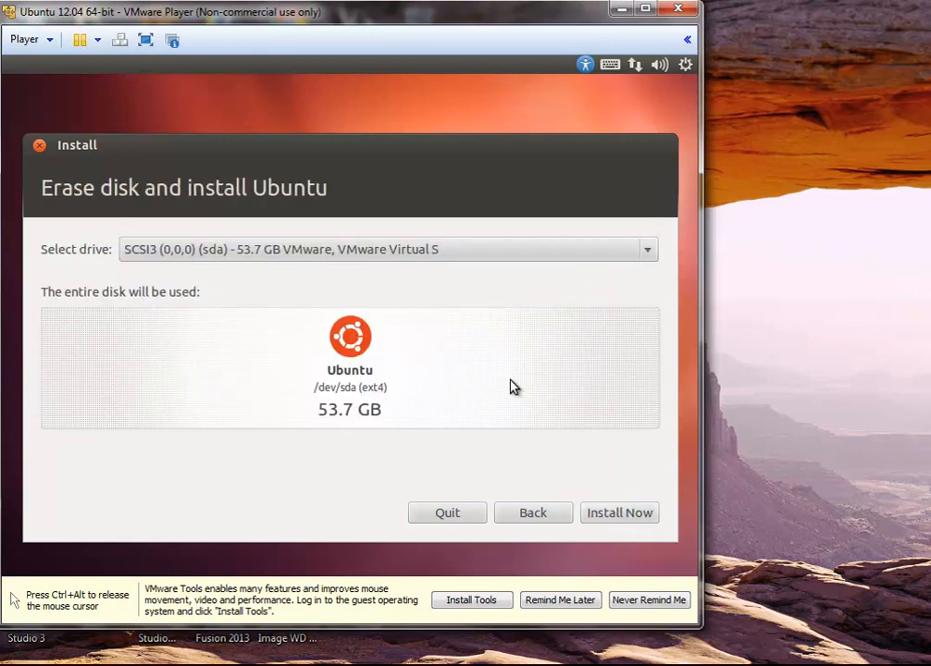
pyautogui.click(598, 516)
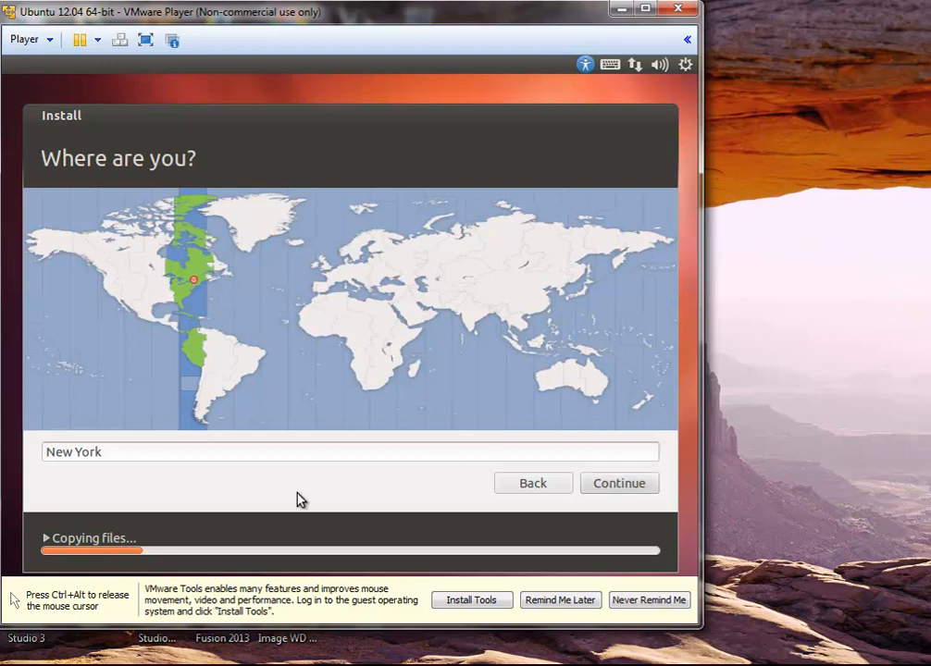
pyautogui.click(611, 493)
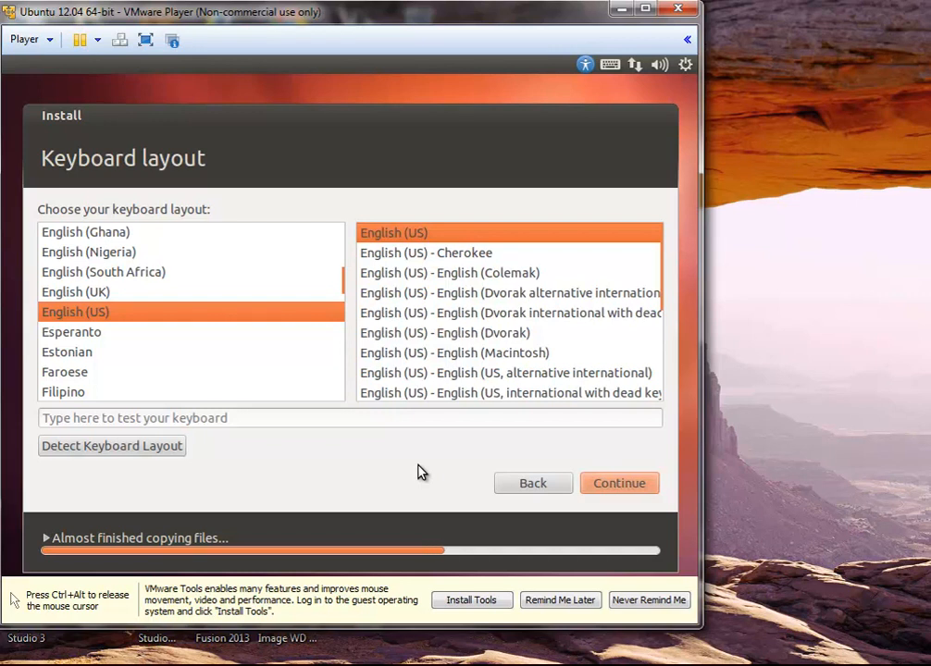
# Accept the English (US) keyboard layout, enter the user's full name, then type the account password and its confirmation
pyautogui.click(599, 484)
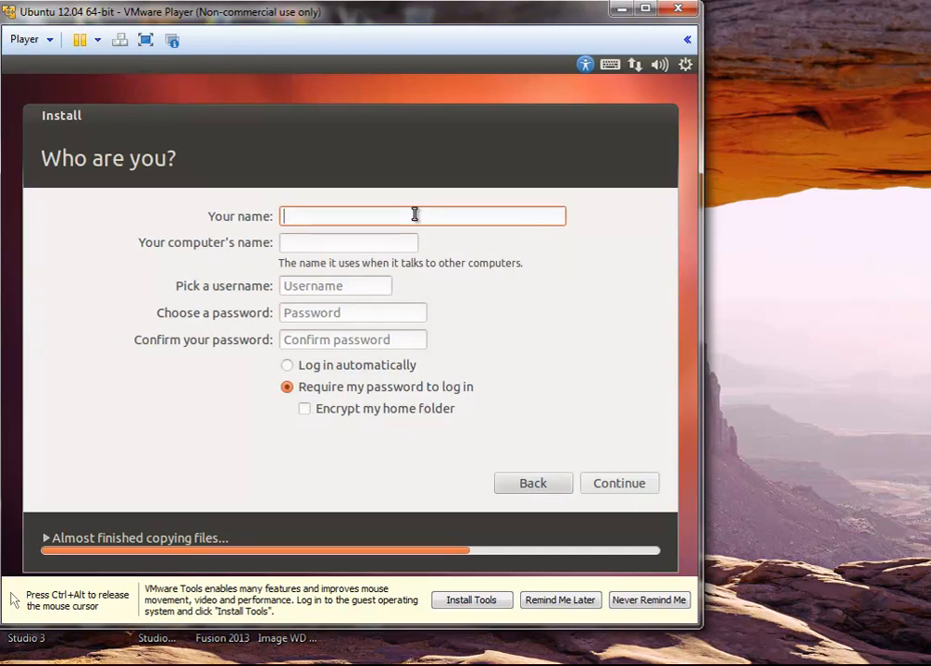
pyautogui.write('Nate Nesler')
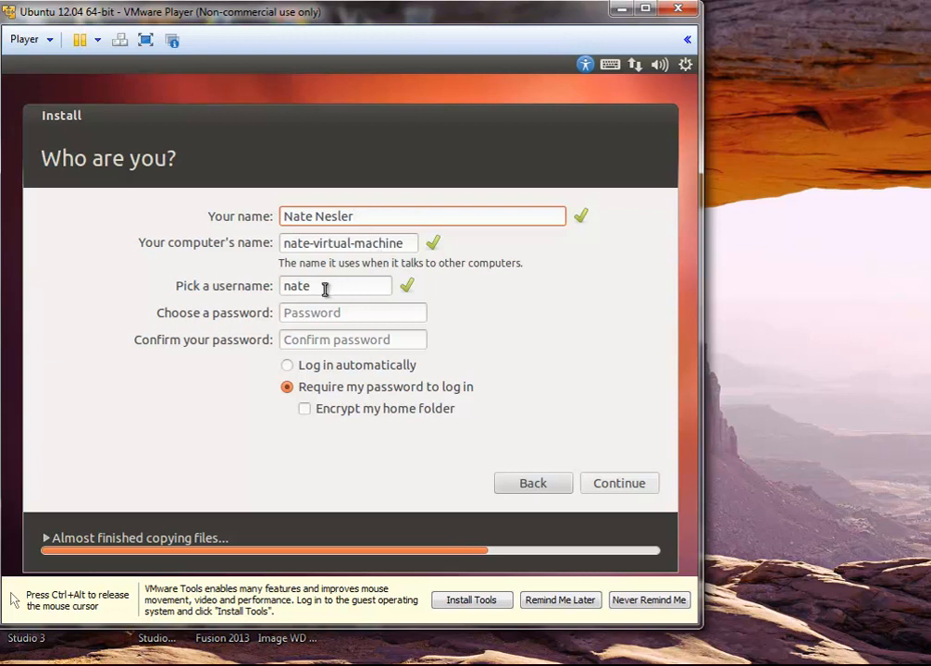
pyautogui.click(354, 311)
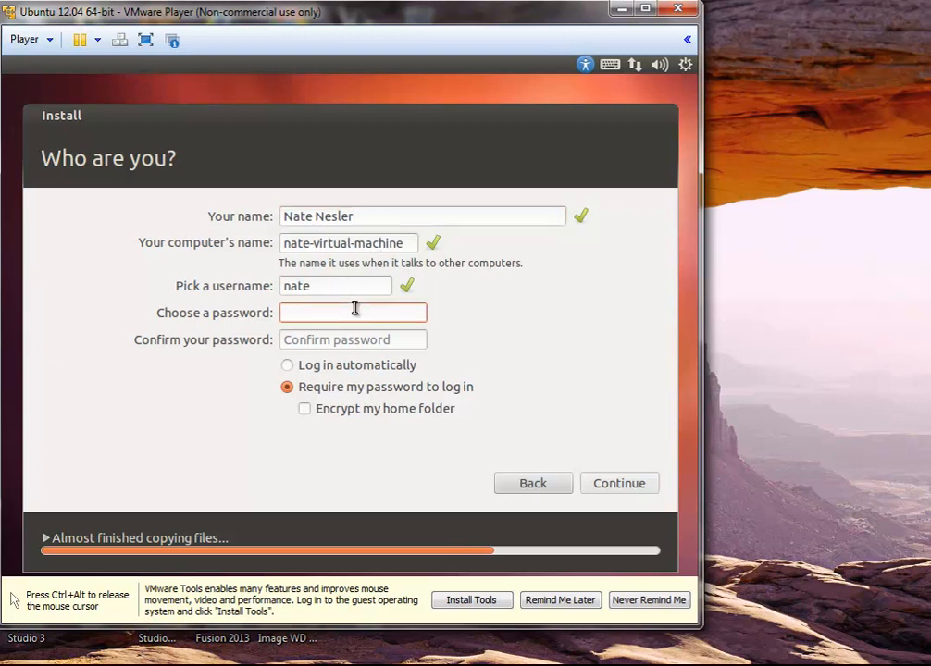
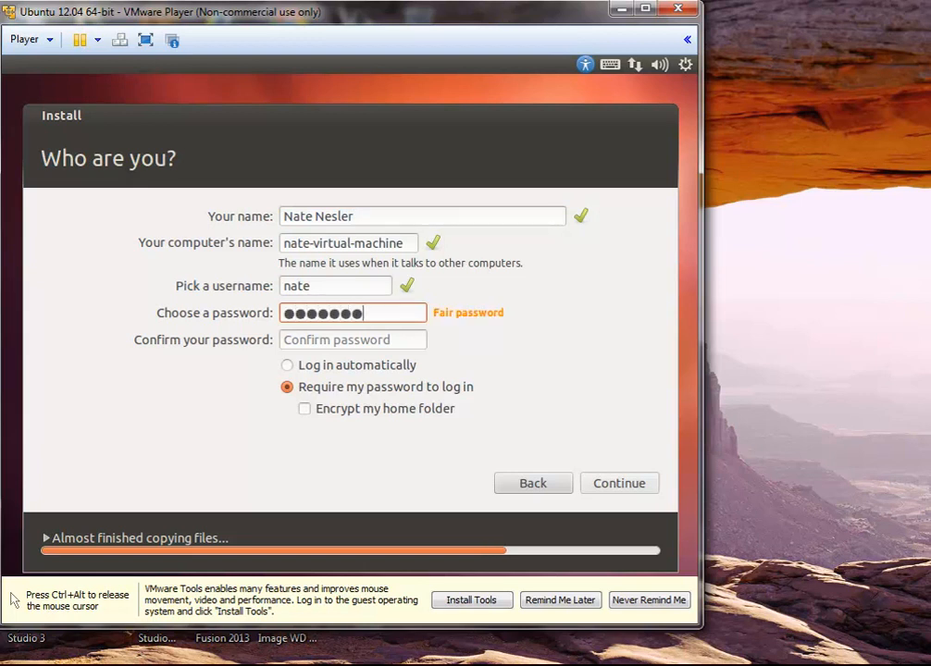
pyautogui.press('Tab')
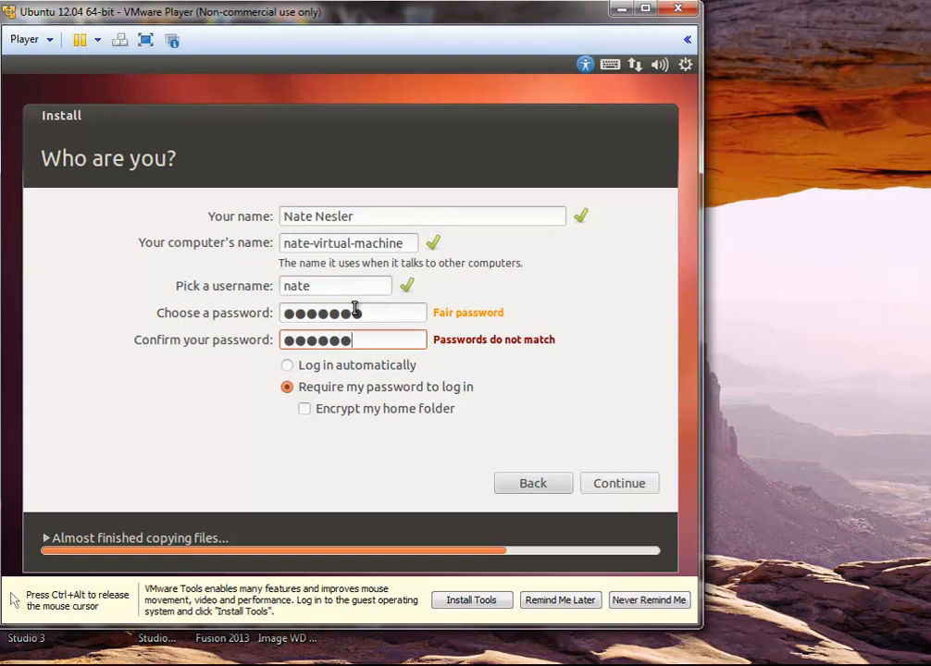
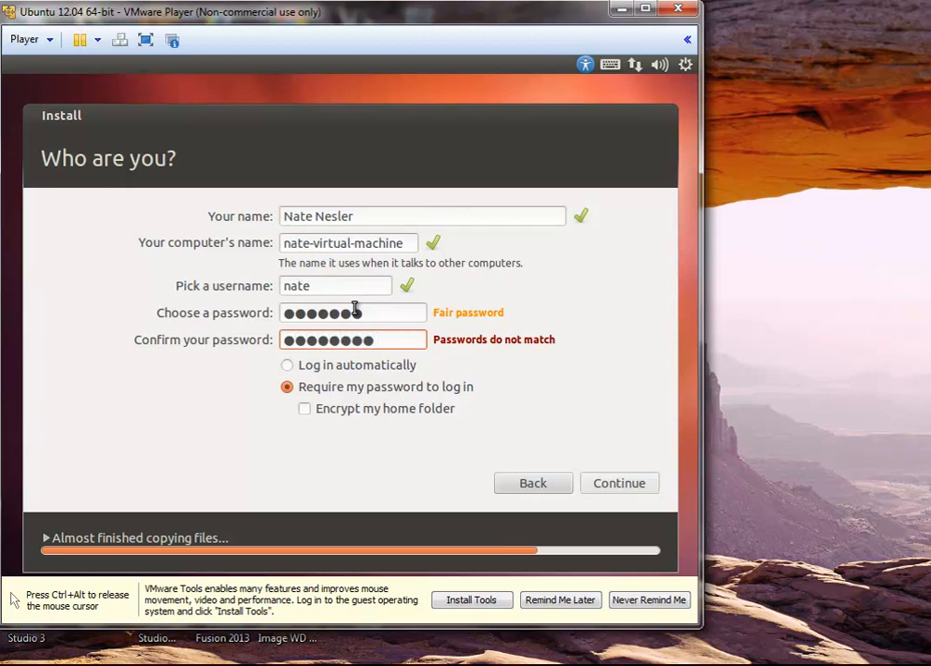
pyautogui.click(370, 309)
# Retype the account password to match its confirmation and continue the installation
pyautogui.press('BackSpace')
pyautogui.press('BackSpace')
pyautogui.press('BackSpace')
pyautogui.press('BackSpace')
pyautogui.press('BackSpace')
pyautogui.press('BackSpace')
pyautogui.press('BackSpace')
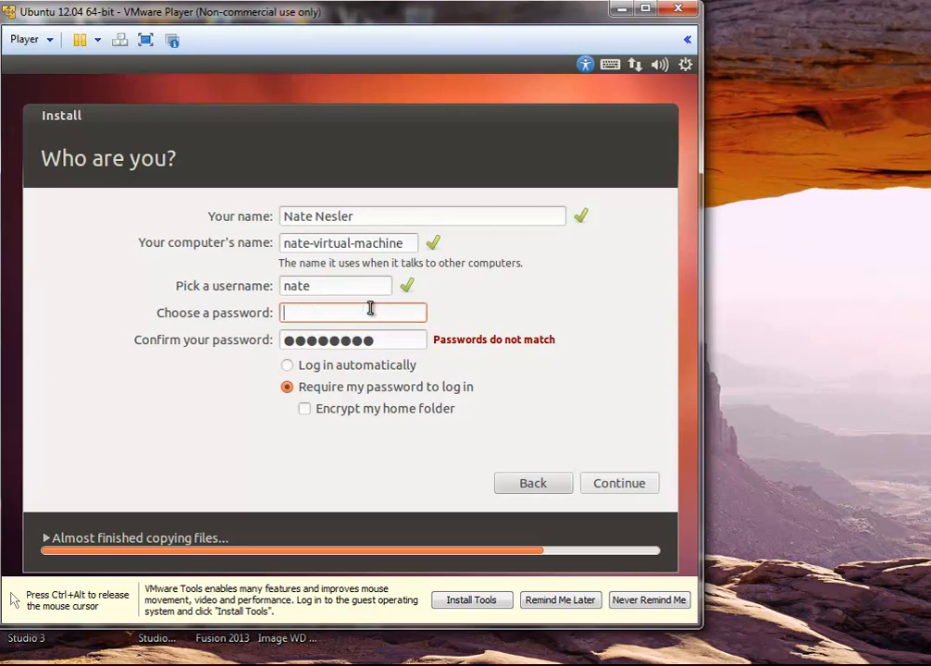
pyautogui.write('●●●●●●')
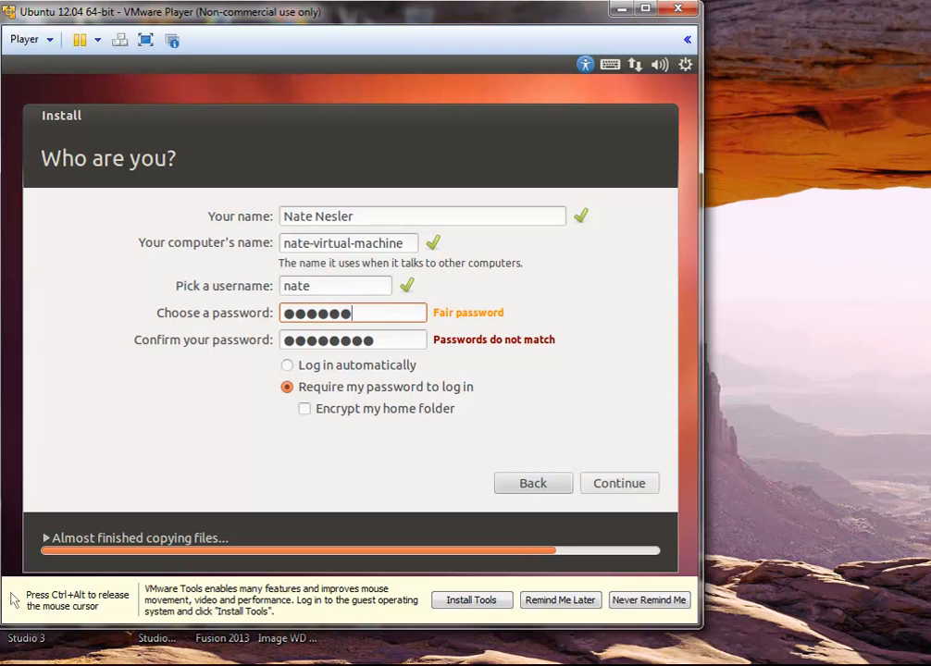
pyautogui.press('BackSpace')
pyautogui.press('BackSpace')
pyautogui.press('BackSpace')
pyautogui.press('BackSpace')
pyautogui.press('BackSpace')
pyautogui.press('BackSpace')
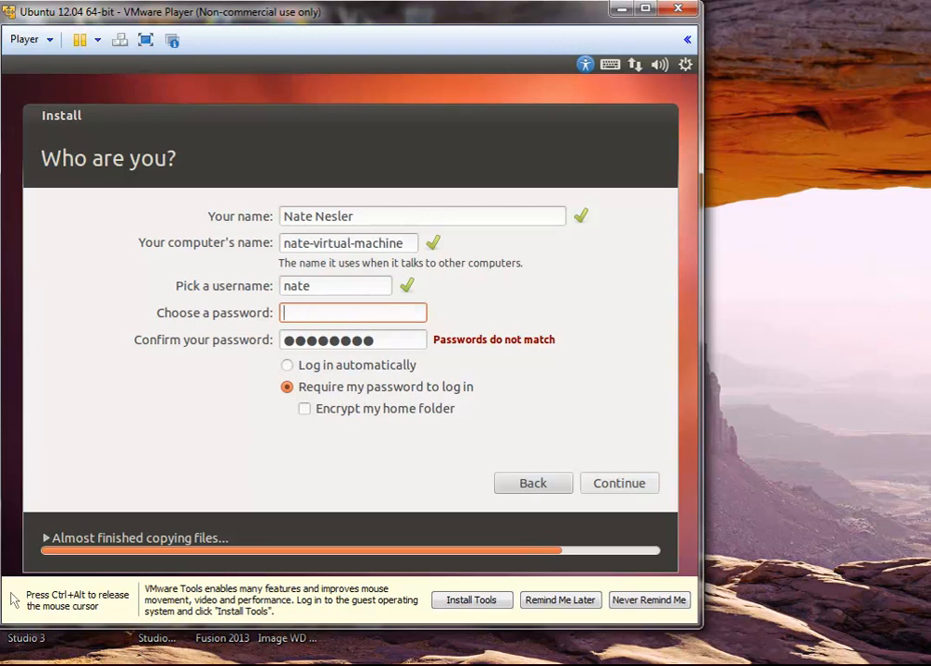
pyautogui.write('●●●●●●●●')
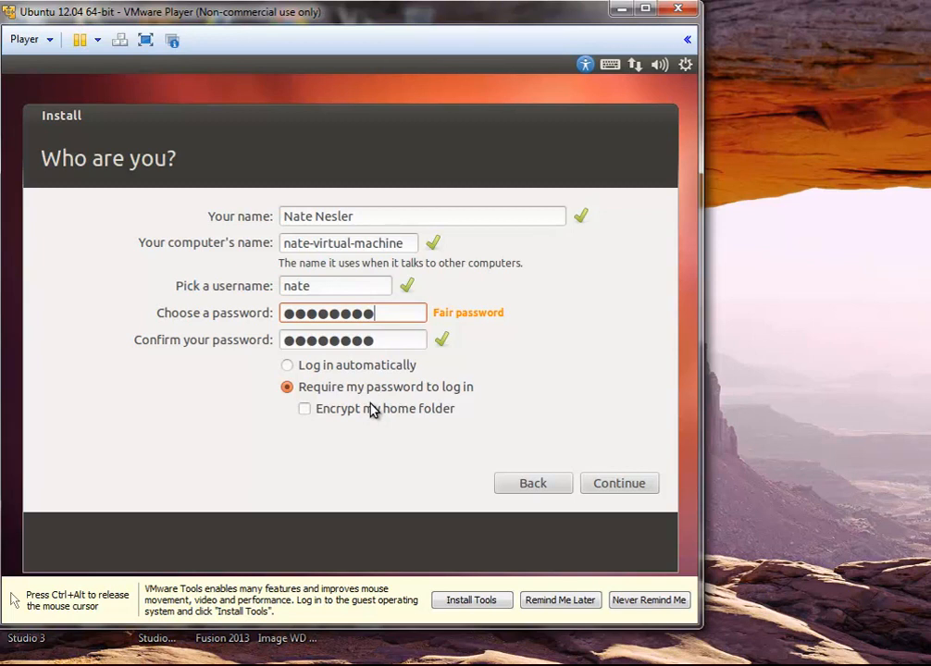
pyautogui.click(631, 483)
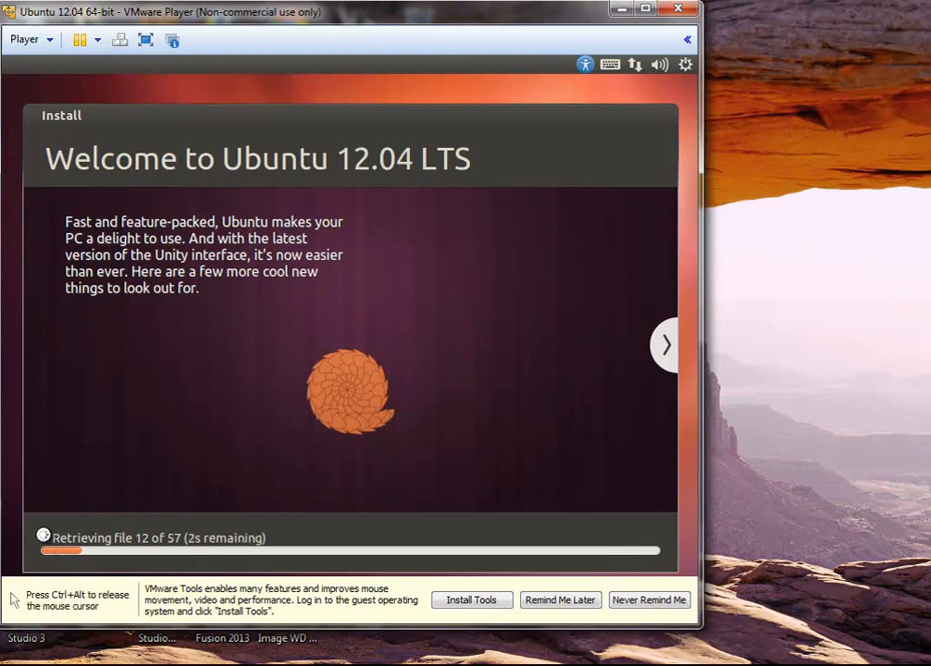
# Expand the installer's detailed download log
pyautogui.click(44, 537)
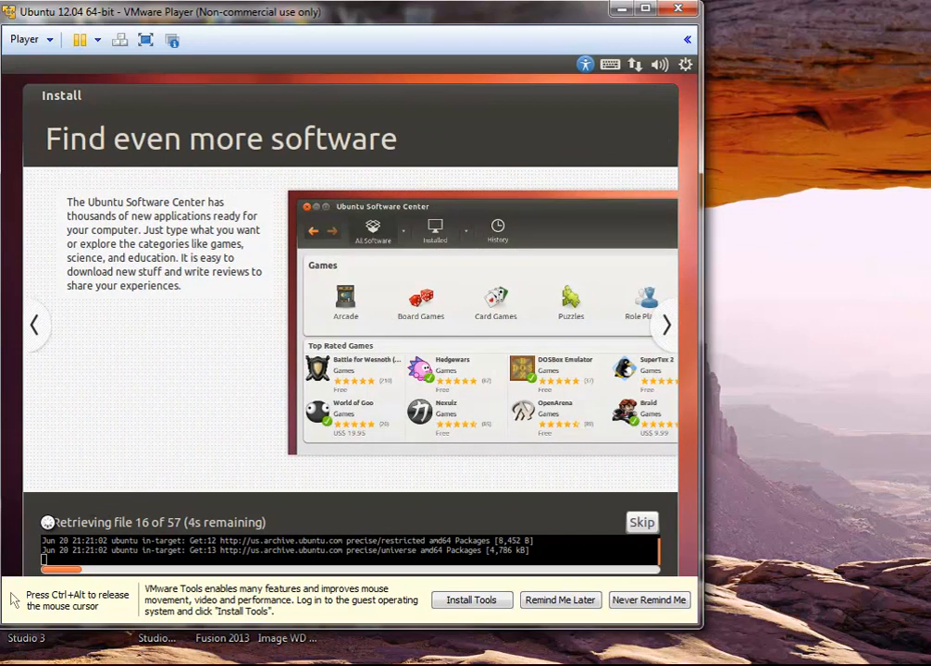
# Collapse the installer's detailed log while files keep downloading
pyautogui.click(46, 523)
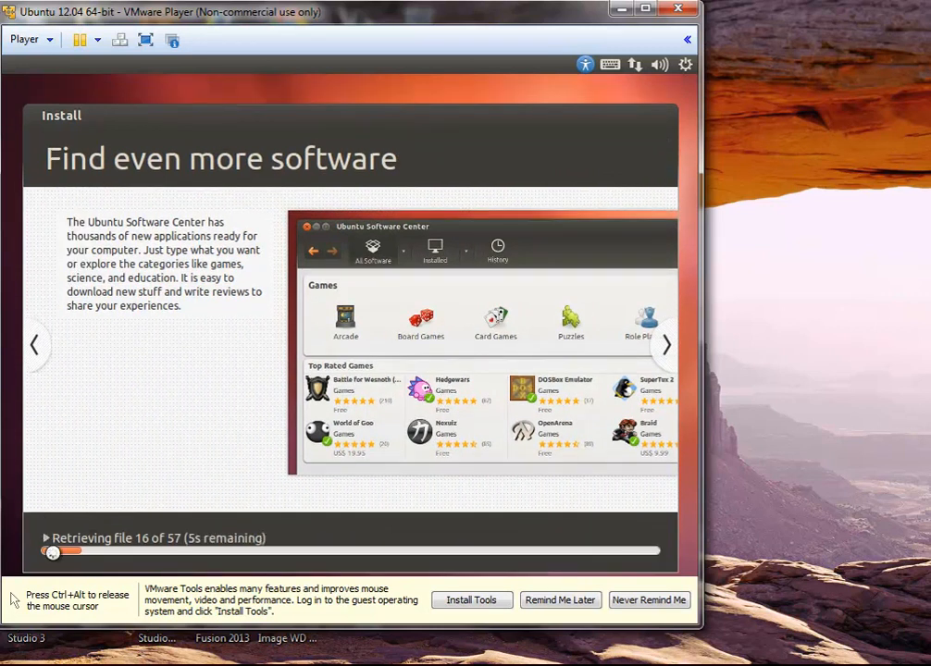
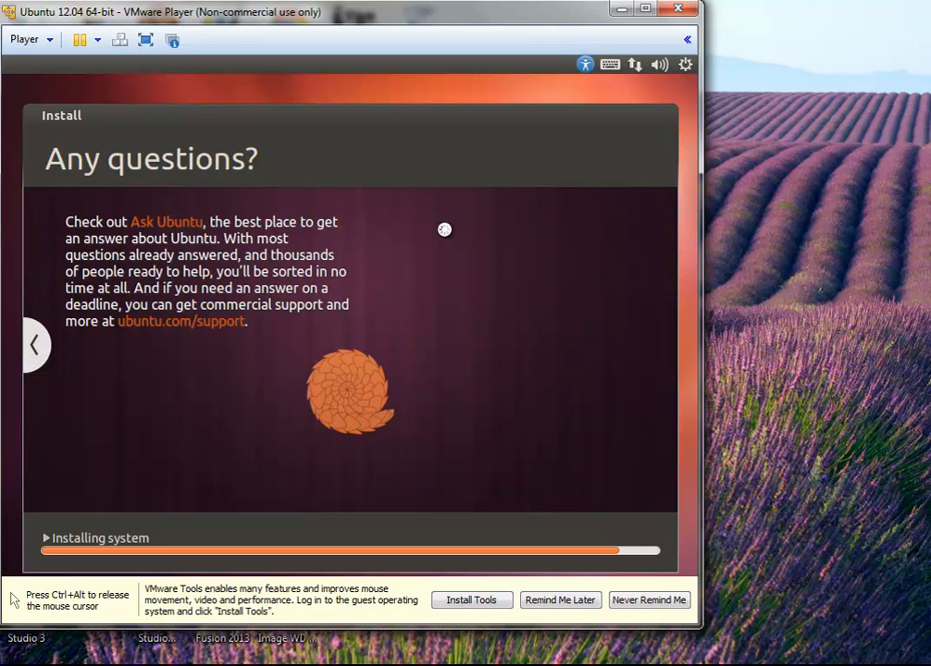
# Release and recapture the mouse with Ctrl+Alt while the installation runs toward completion
pyautogui.hotkey('ctrl', 'alt')
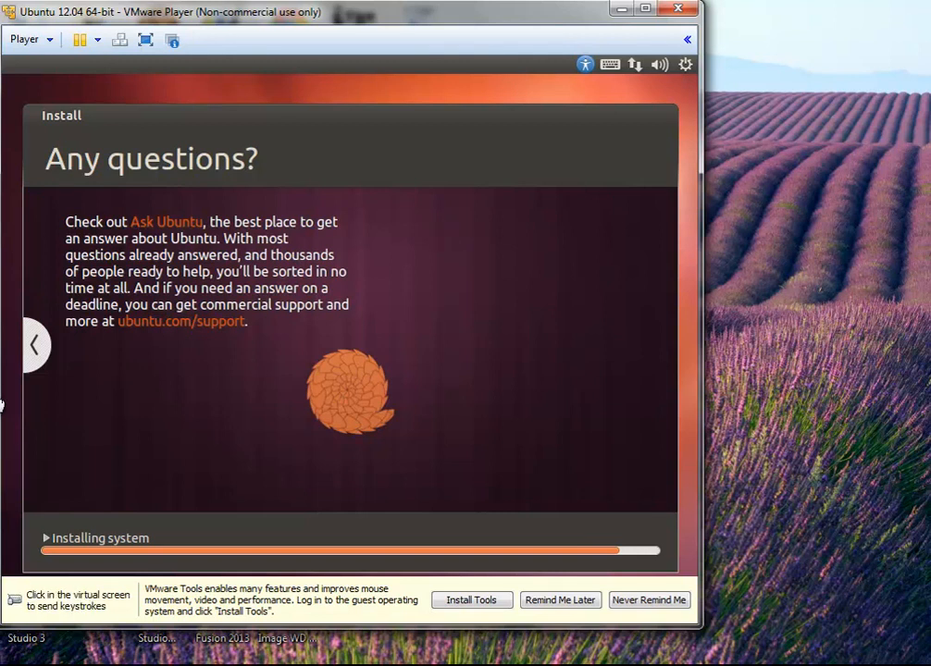
pyautogui.click(3, 317)
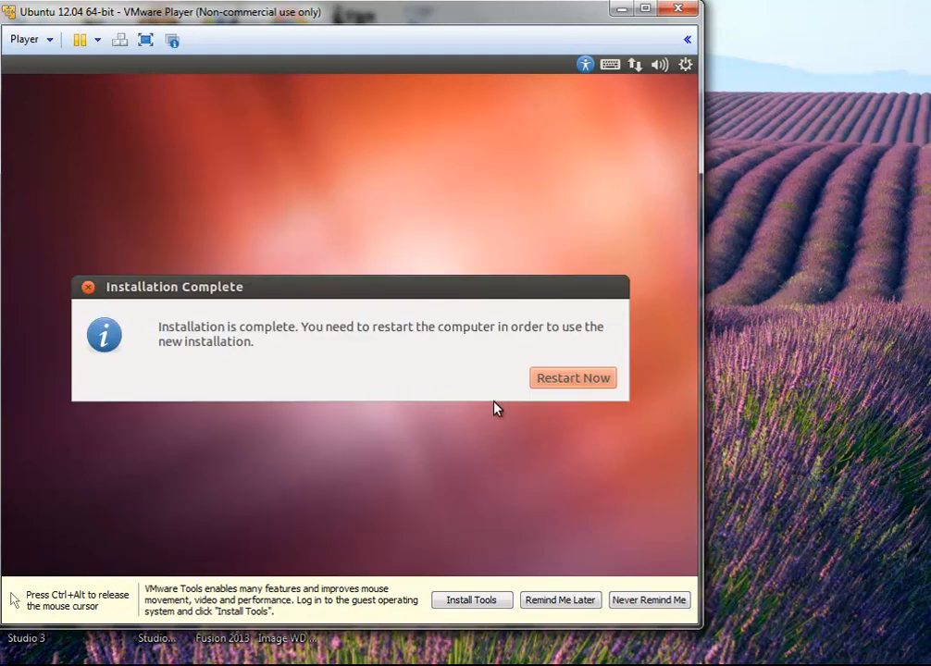
# Restart into the new Ubuntu system and postpone the VMware Tools reminder
pyautogui.click(559, 380)
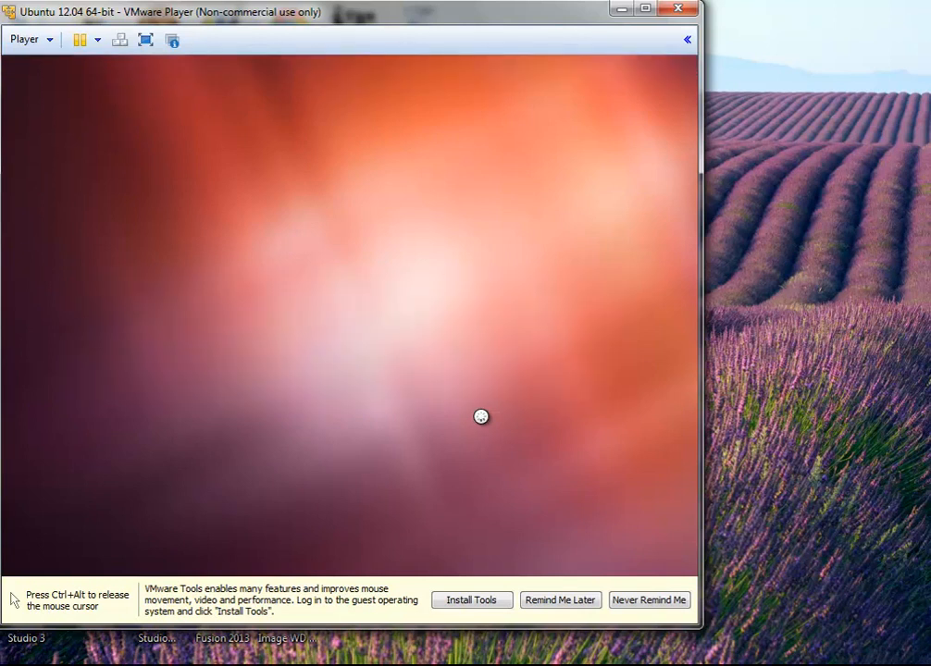
pyautogui.click(547, 603)
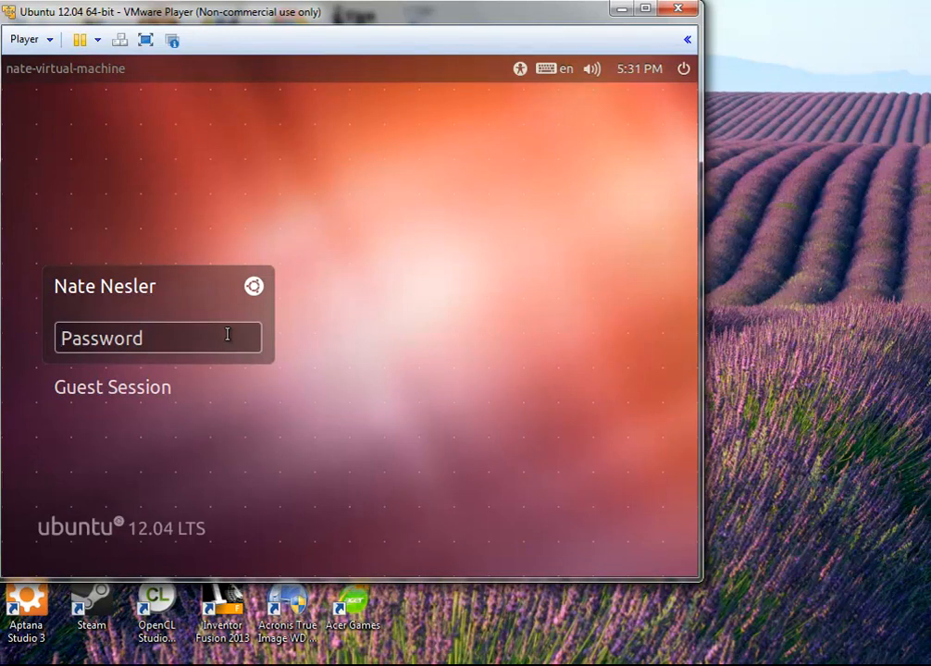
# Enter the user account's password at the login screen to sign in
pyautogui.write('*')
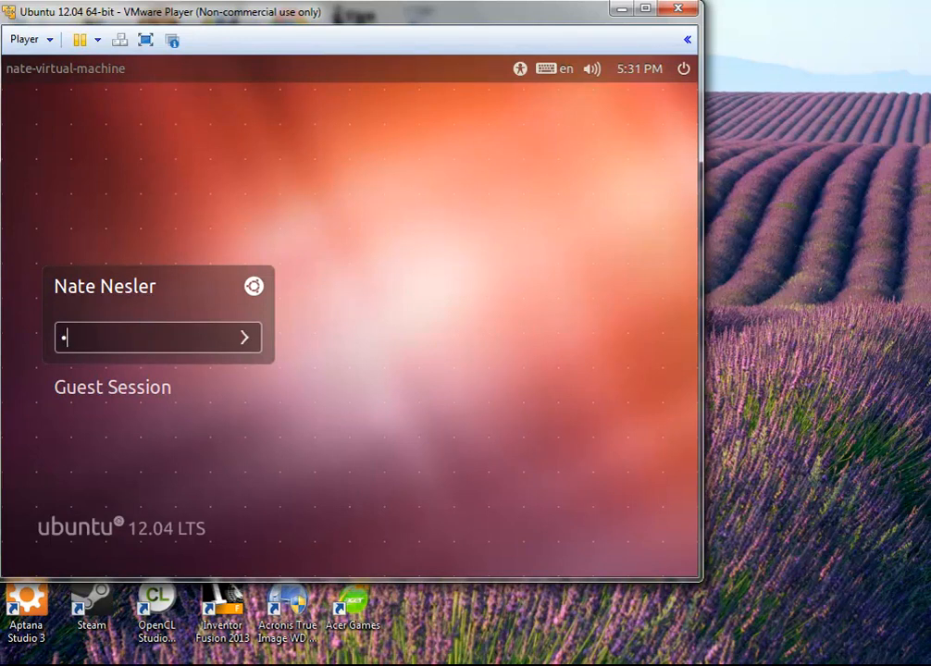
pyautogui.write('*******')
pyautogui.press('Return')
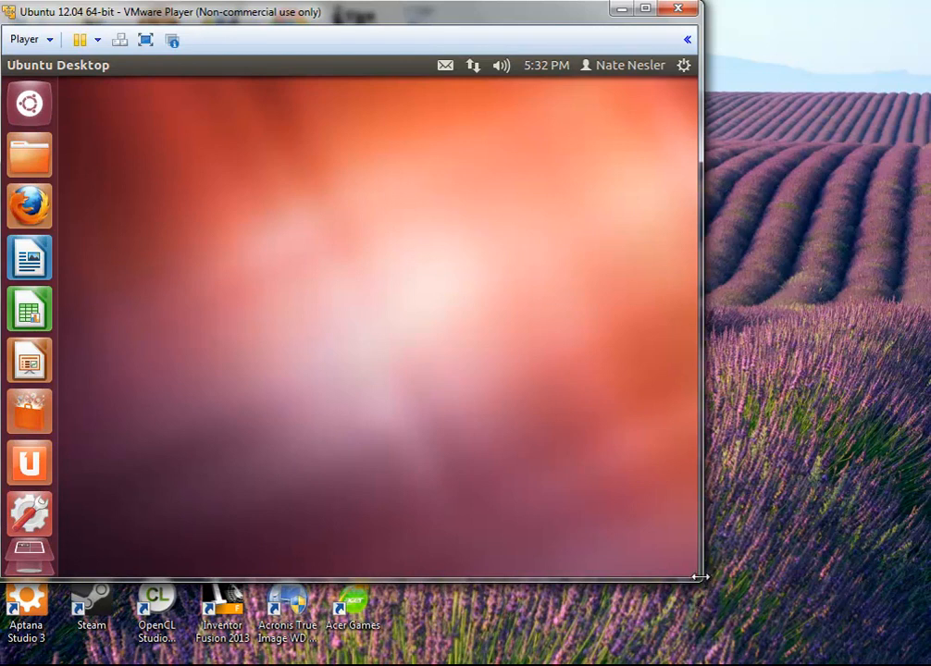
pyautogui.moveTo(709, 585); pyautogui.dragTo(929, 664)
pyautogui.click(645, 9)
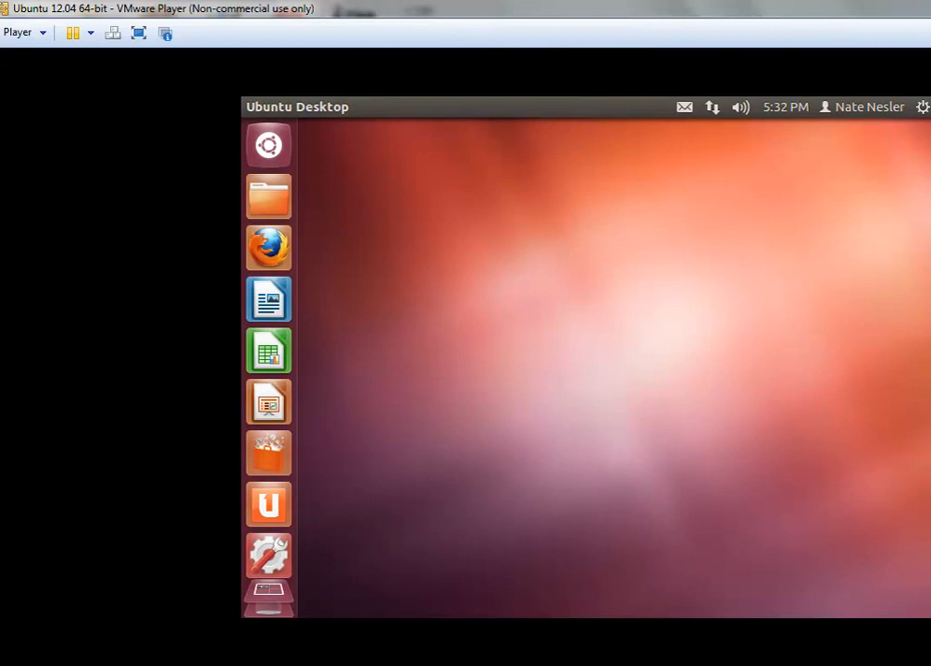
pyautogui.press('super+Down')
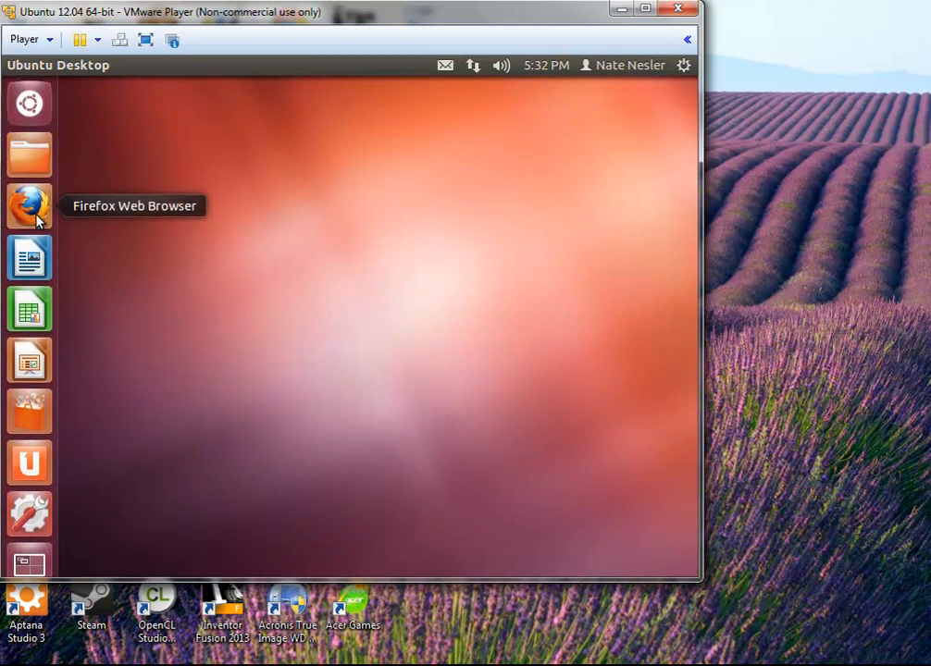
# Open and close the Dash Home, then bring up the desktop's context menu
pyautogui.click(30, 104)
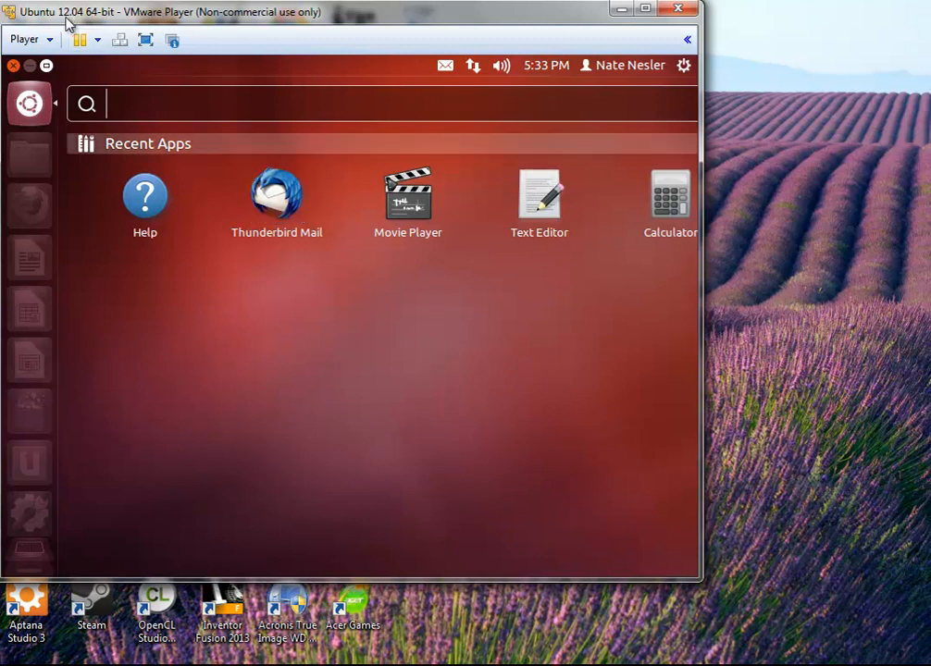
pyautogui.click(25, 106)
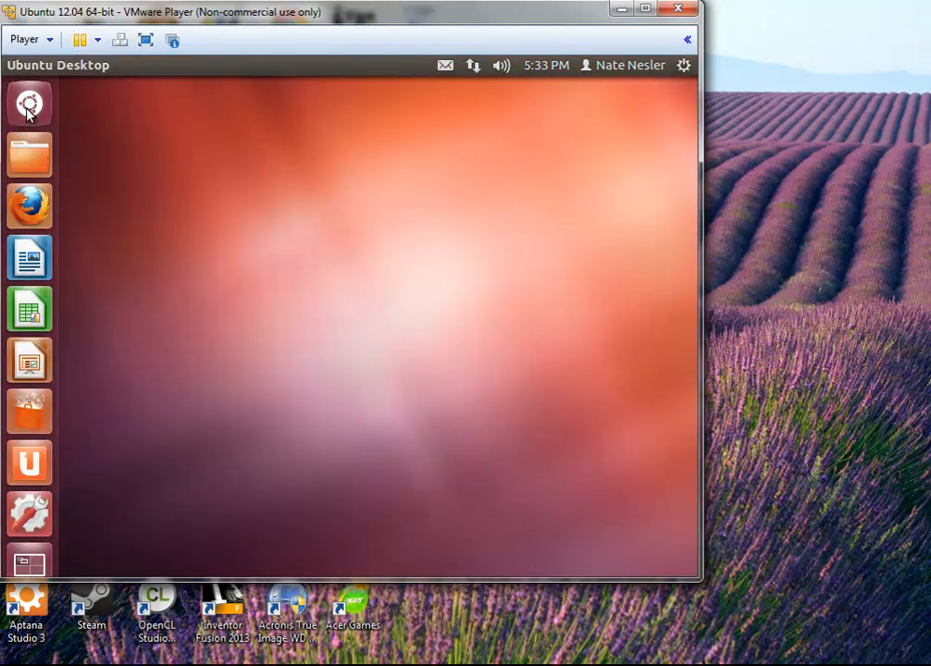
pyautogui.rightClick(349, 222)
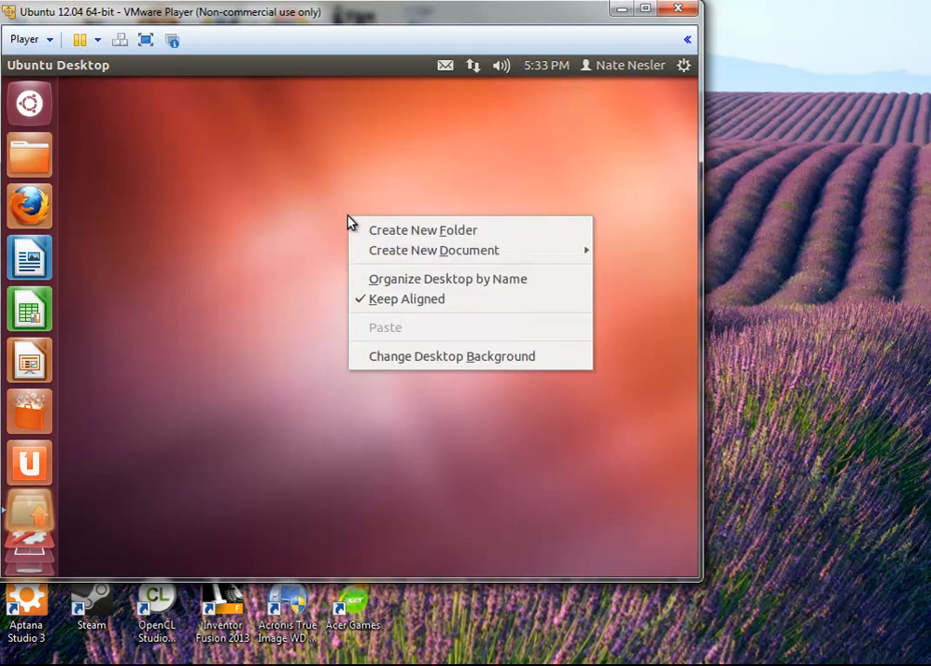